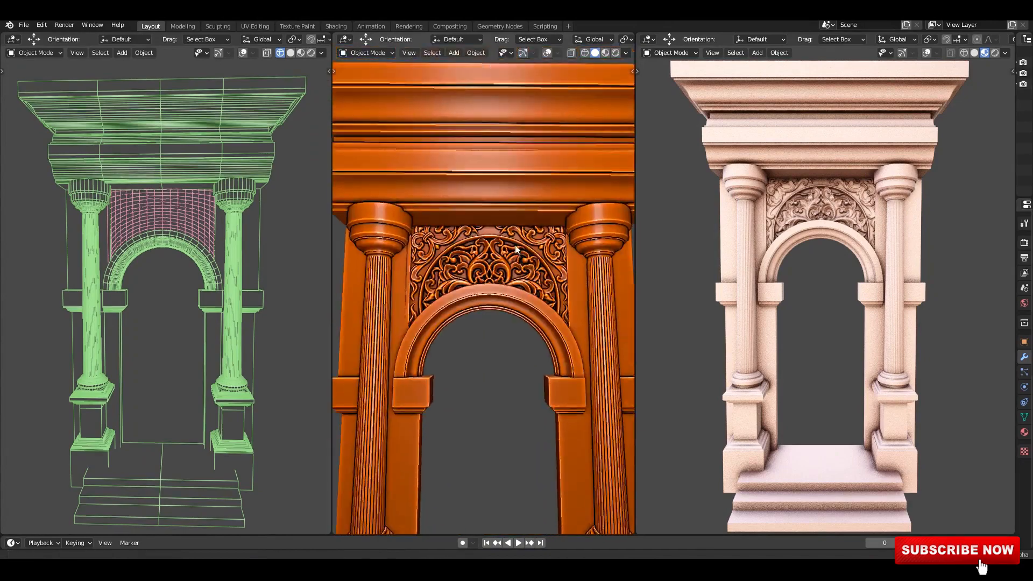
Step: Examine the finished archway model from several angles in the wireframe, solid and rendered views, including the carved ornament up close
scroll(506, 258, down, 5)
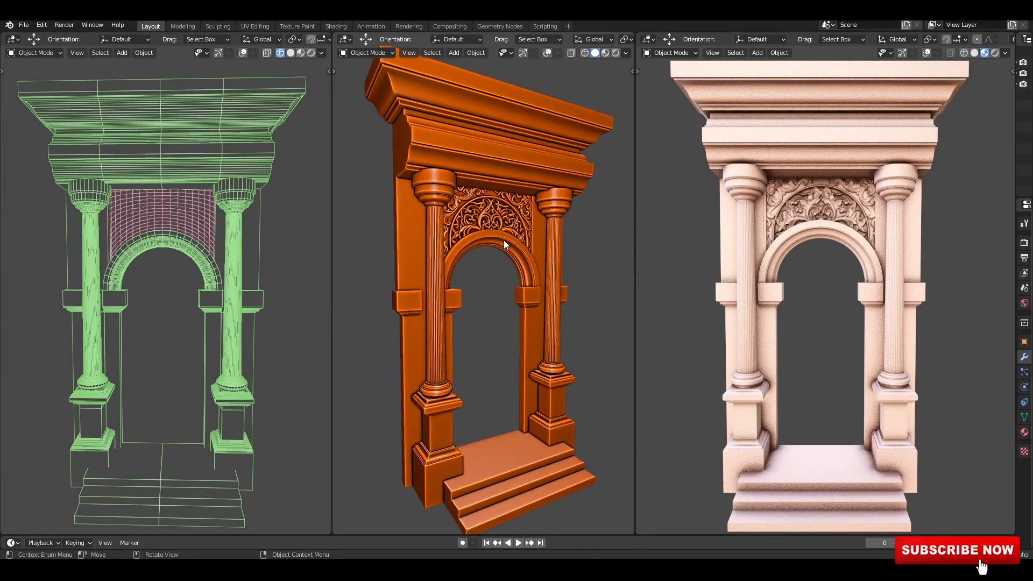
scroll(466, 227, up, 4)
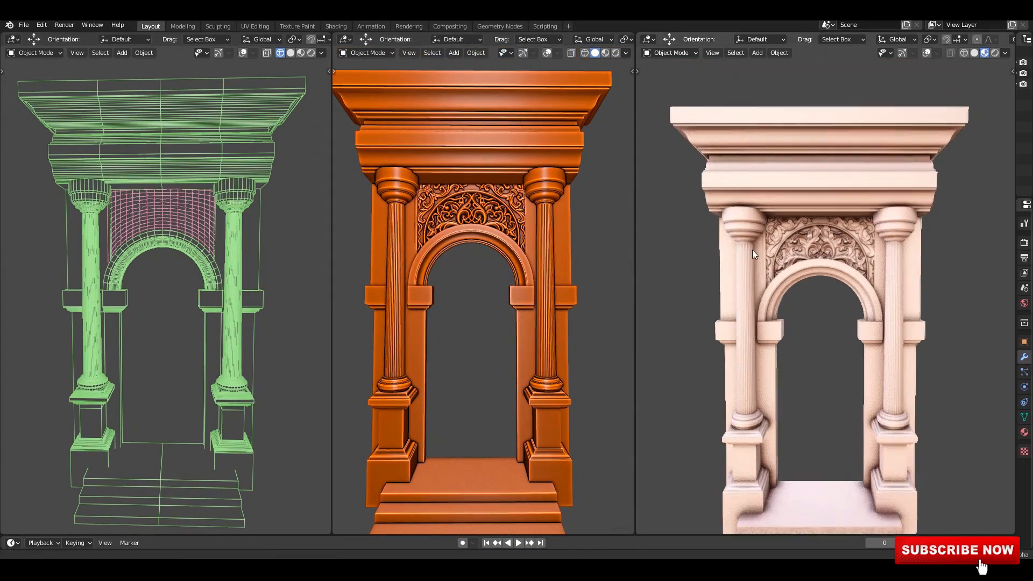
scroll(815, 263, up, 5)
key(ctrl+space)
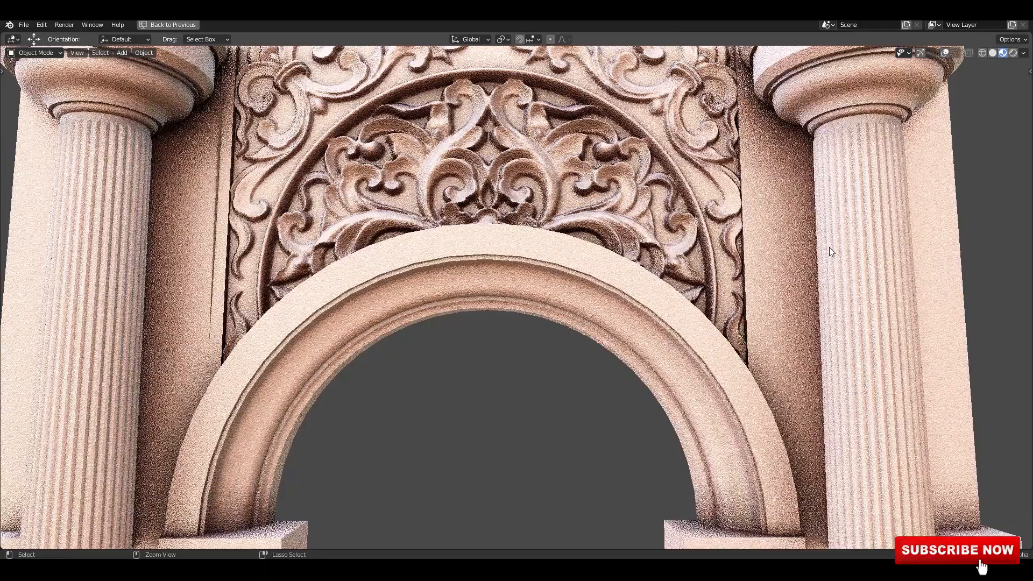
scroll(695, 236, down, 8)
middle_drag(631, 198, 550, 208)
key(ctrl+space)
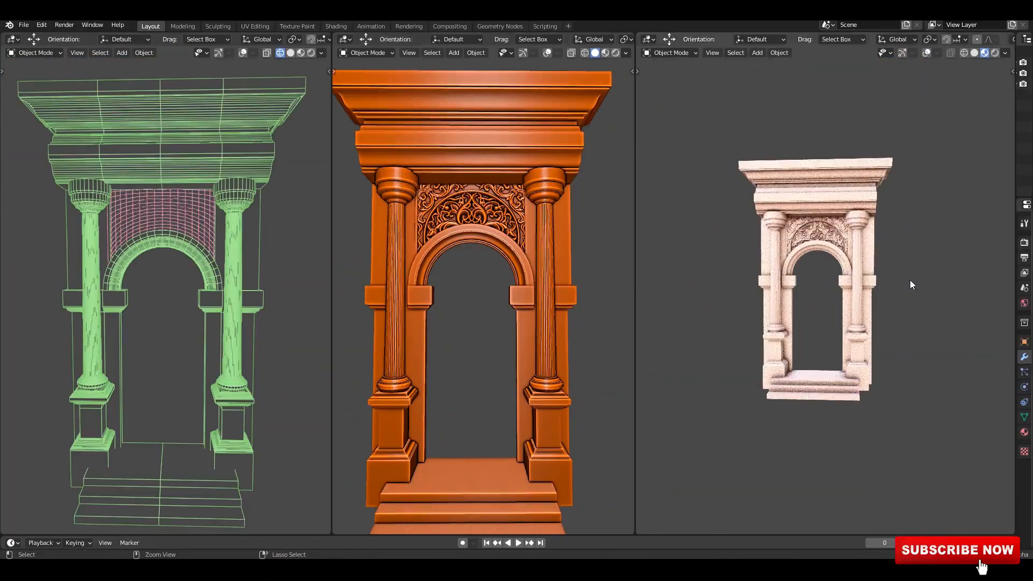
scroll(910, 282, up, 3)
mouse_move(883, 269)
middle_down()
mouse_move(845, 253)
mouse_move(876, 276)
mouse_move(866, 262)
middle_up()
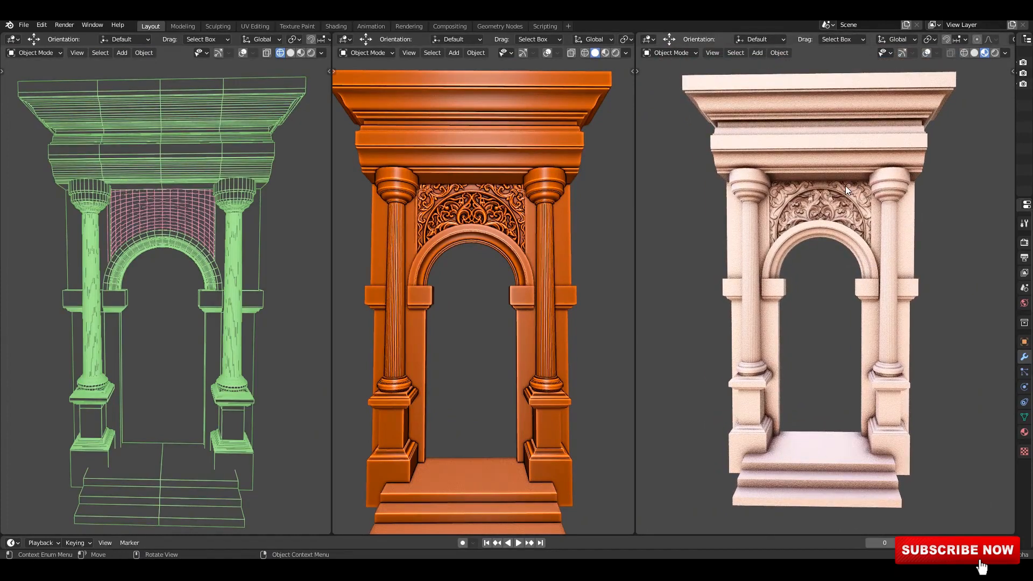
middle_drag(845, 186, 766, 196)
key(ctrl+s)
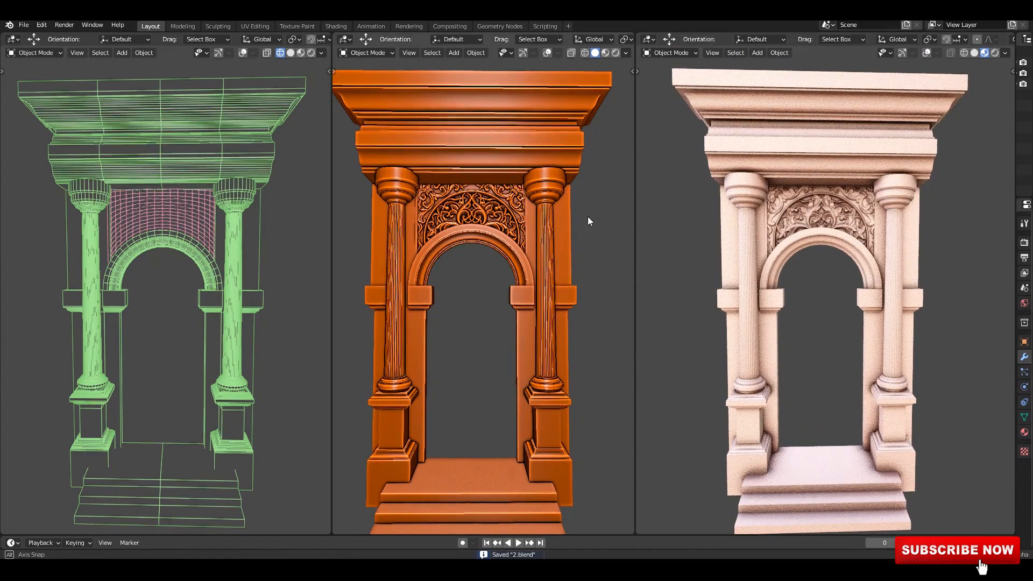
middle_drag(588, 217, 584, 215)
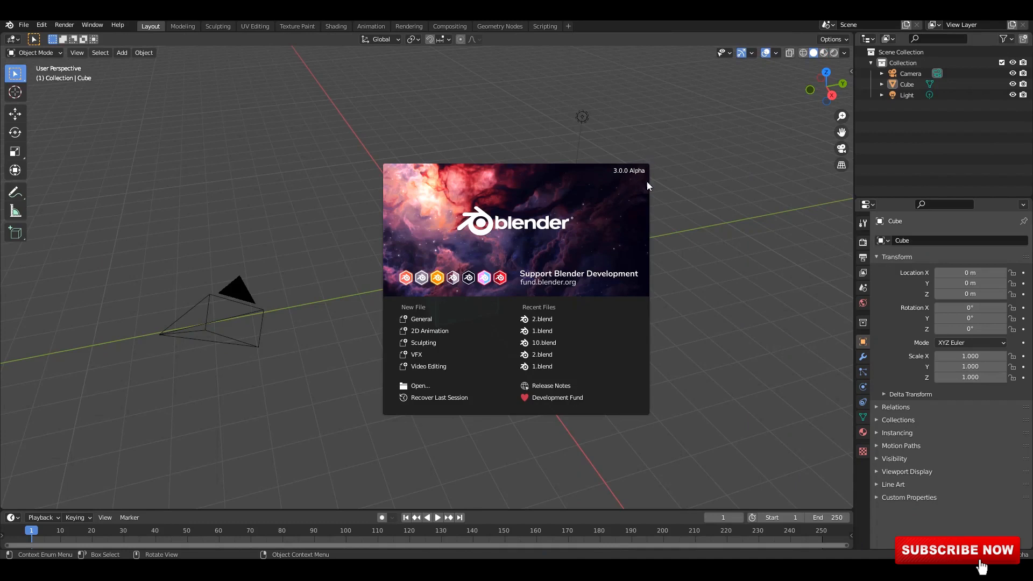
Step: Dismiss the splash screen and delete the default camera, cube and light from the new scene
click(690, 245)
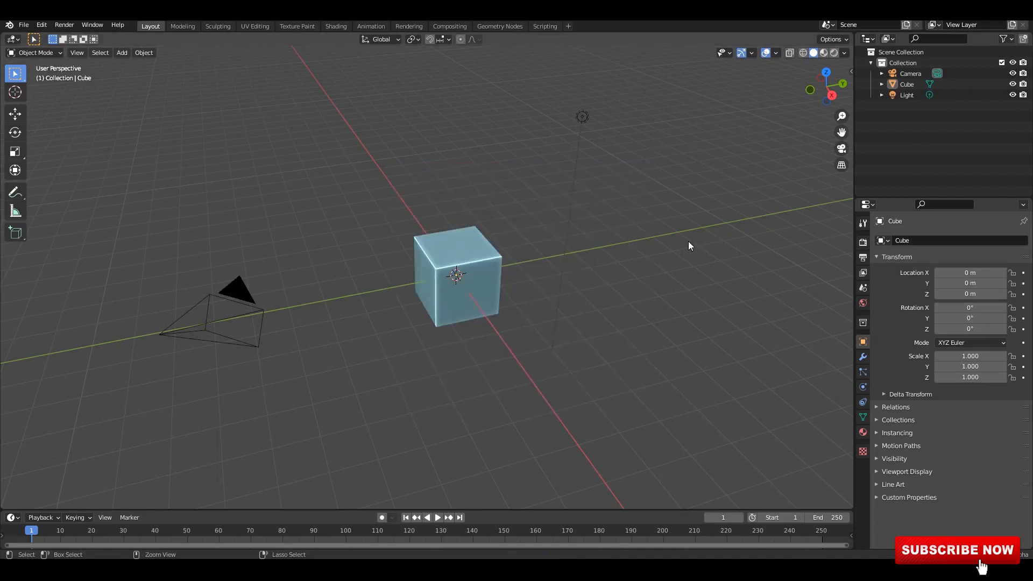
key(n)
key(n)
middle_drag(663, 249, 663, 259)
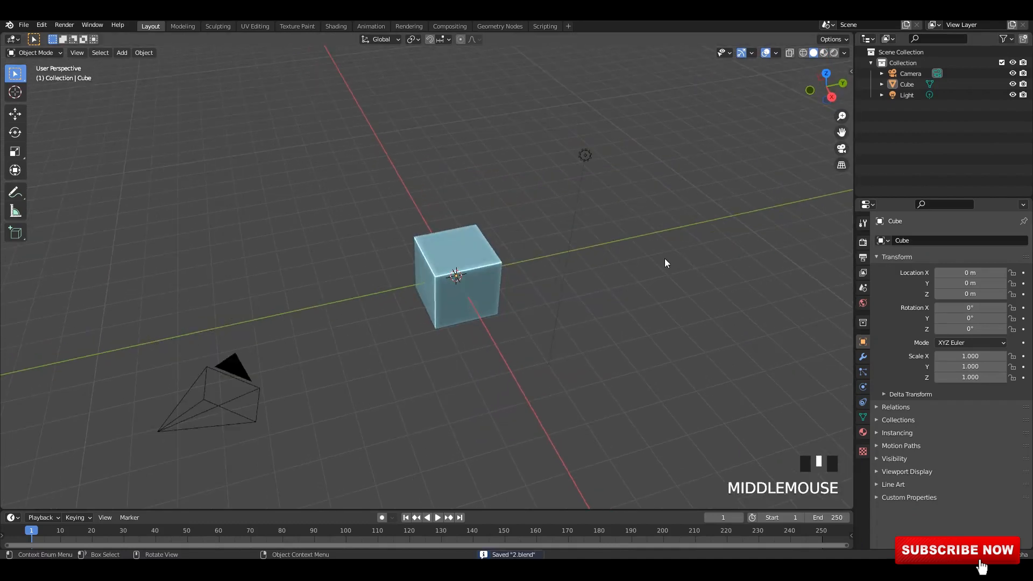
key(a)
key(x)
click(608, 257)
Step: Add a cube and, in the right orthographic view, move it about 5.03 m along Y and somewhat upward along Z
key(shift+a)
mouse_move(414, 170)
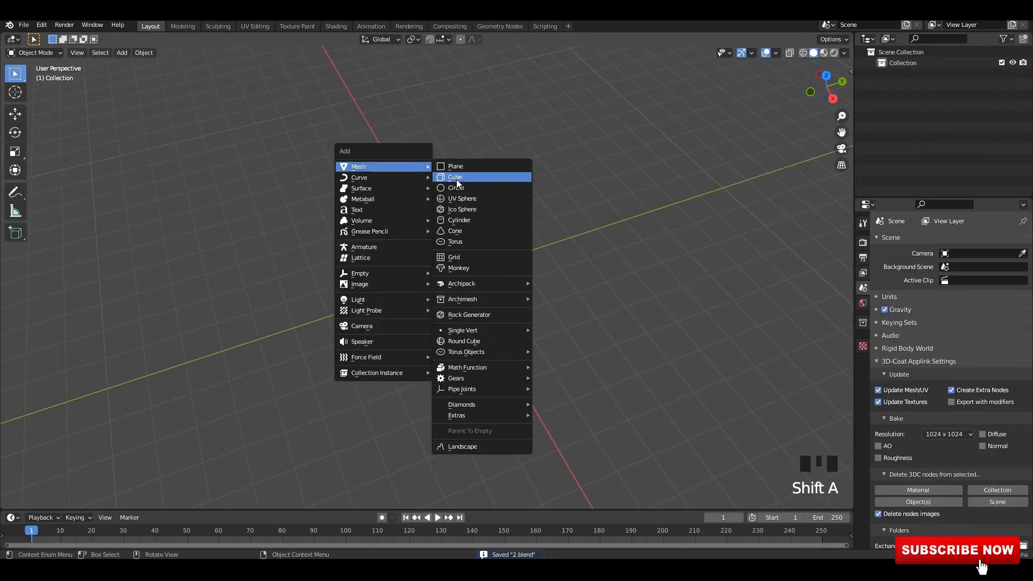
click(454, 178)
alt+middle_drag(467, 267, 510, 288)
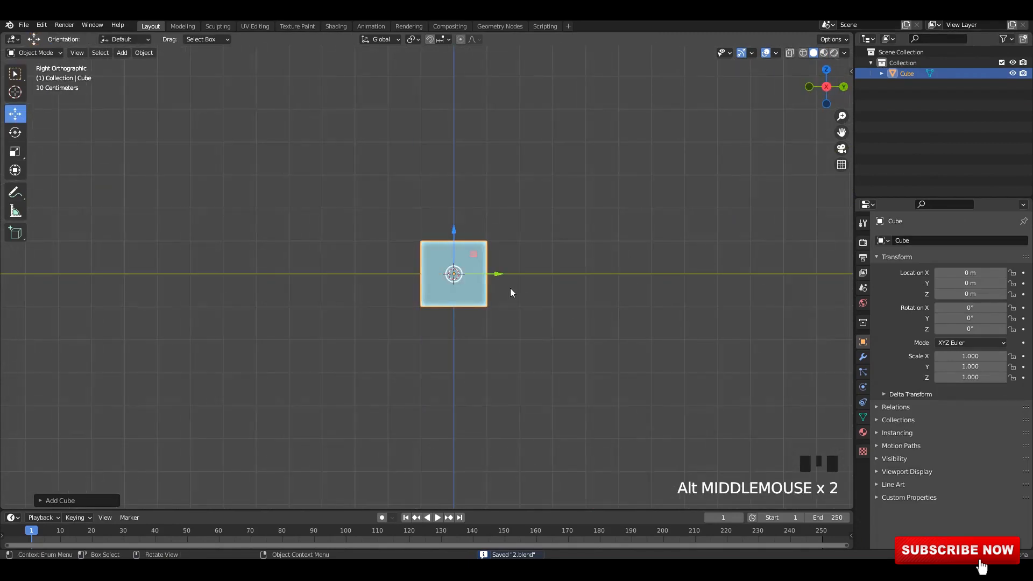
drag(493, 287, 646, 291)
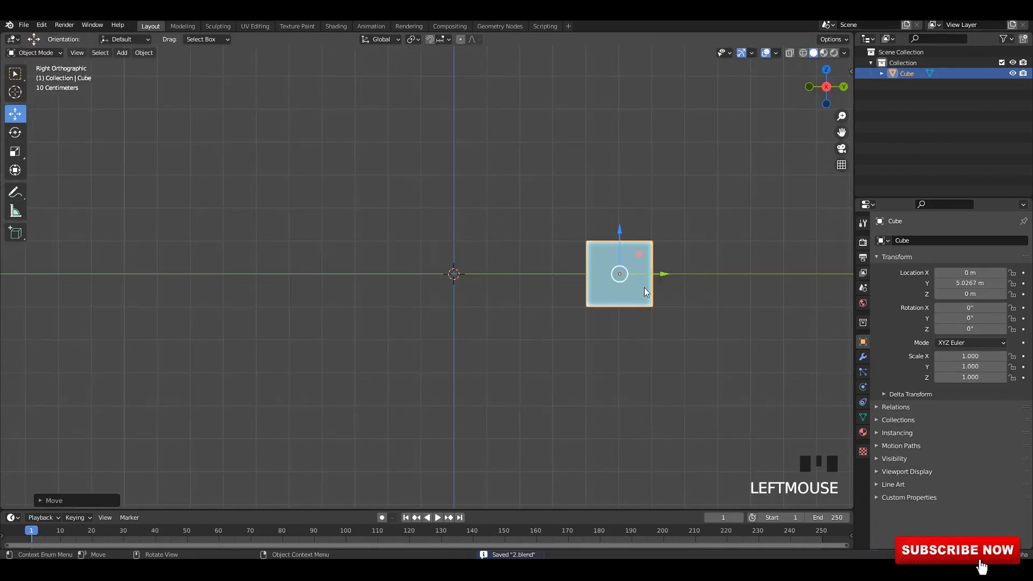
drag(625, 235, 623, 197)
Step: Apply the cube's transforms, moving its origin to the world centre, and save the file
key(ctrl+a)
middle_drag(675, 260, 683, 259)
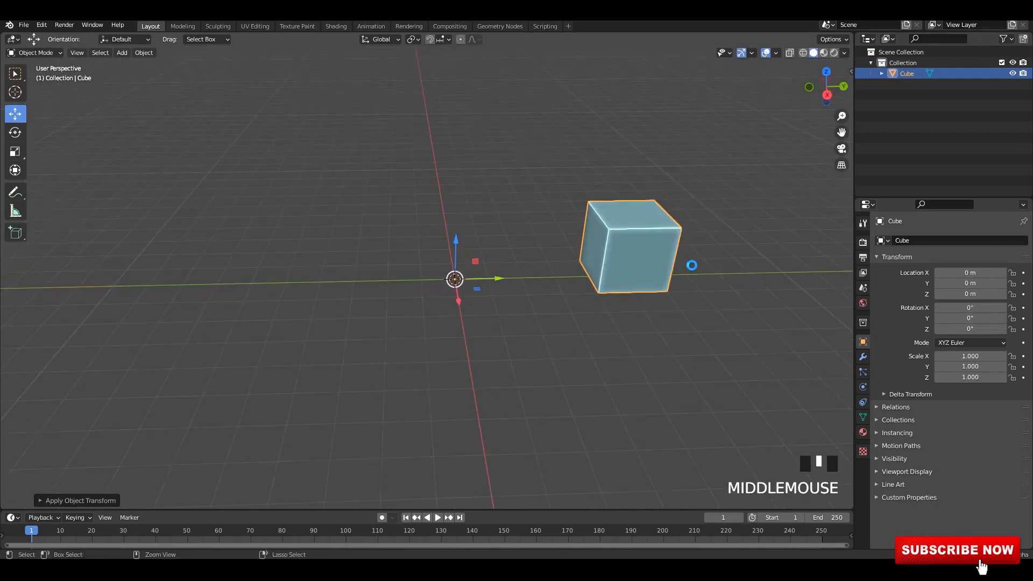
key(ctrl+a)
click(683, 263)
key(ctrl+s)
click(861, 349)
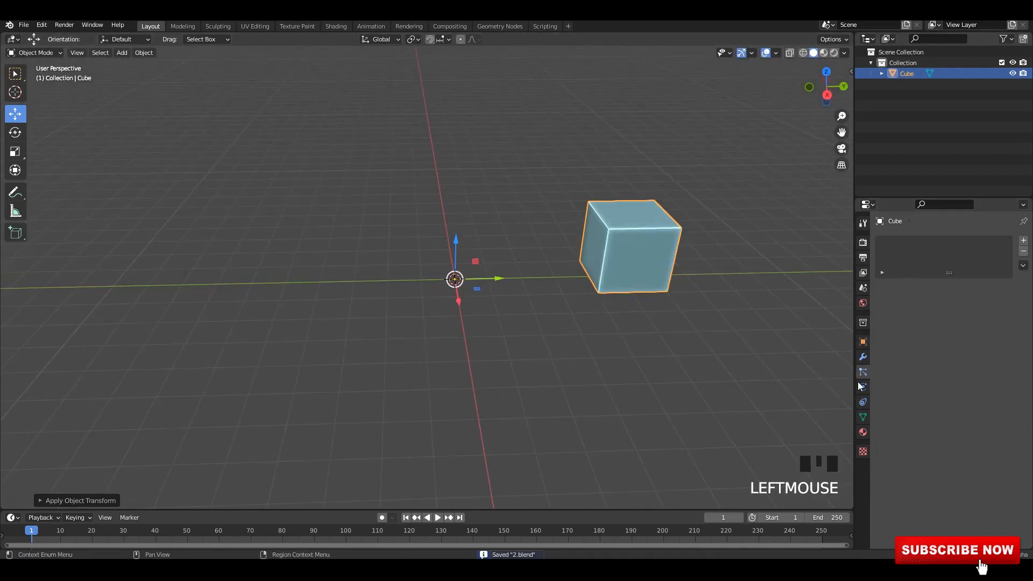
click(861, 417)
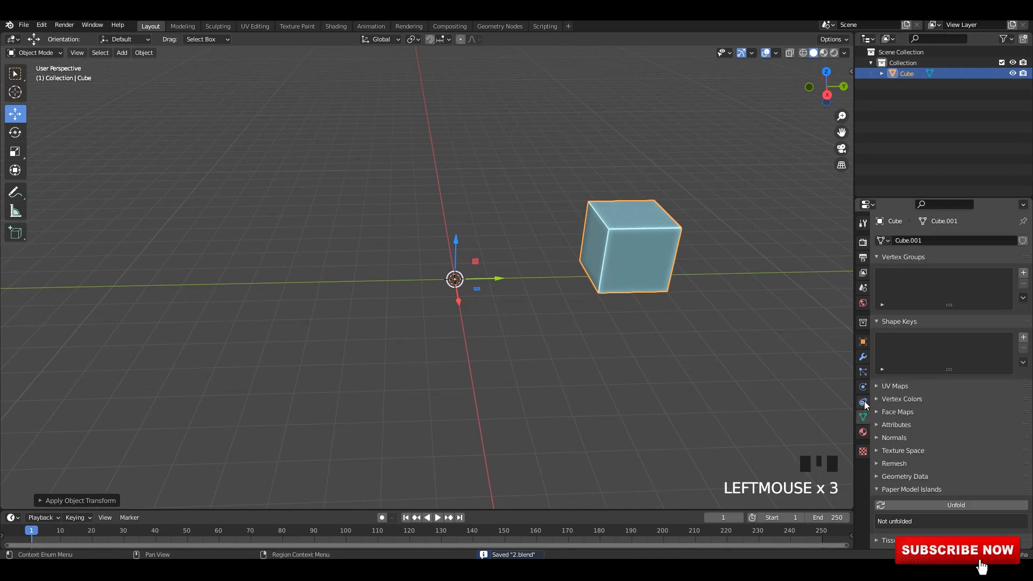
click(863, 357)
click(902, 241)
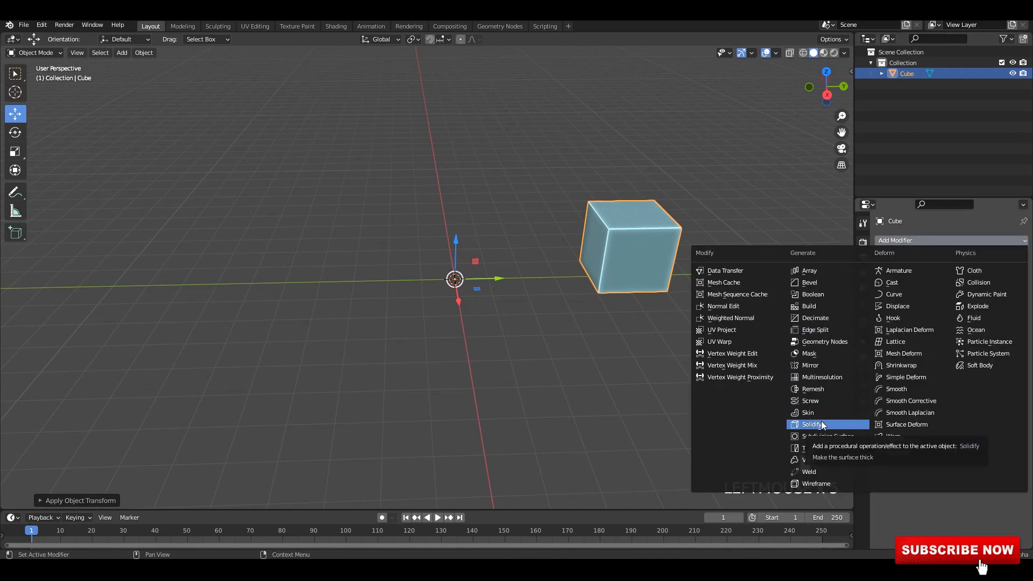
click(821, 378)
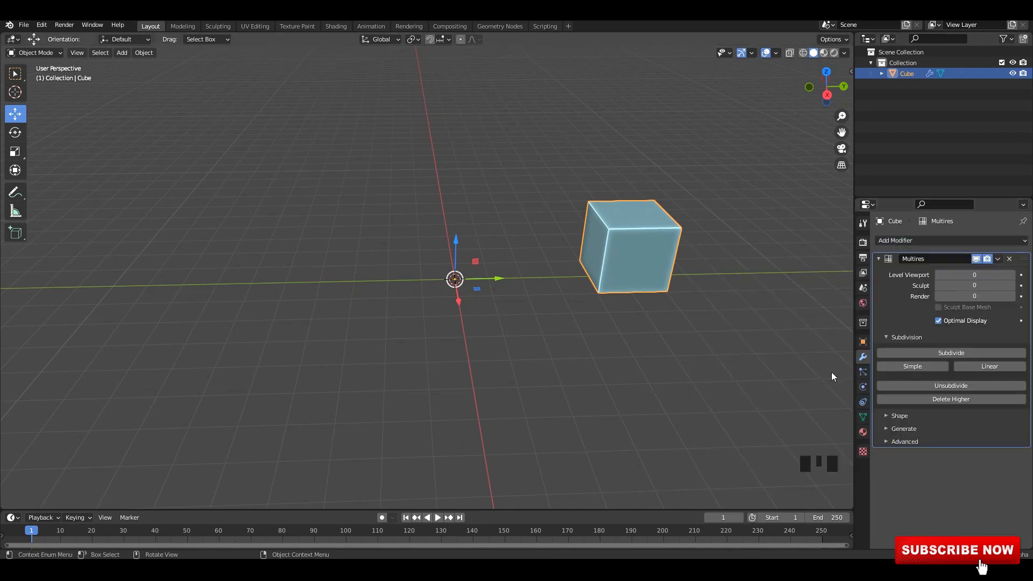
click(1009, 259)
Step: Add a Mirror modifier to the cube and set it to mirror across the Y axis
click(887, 241)
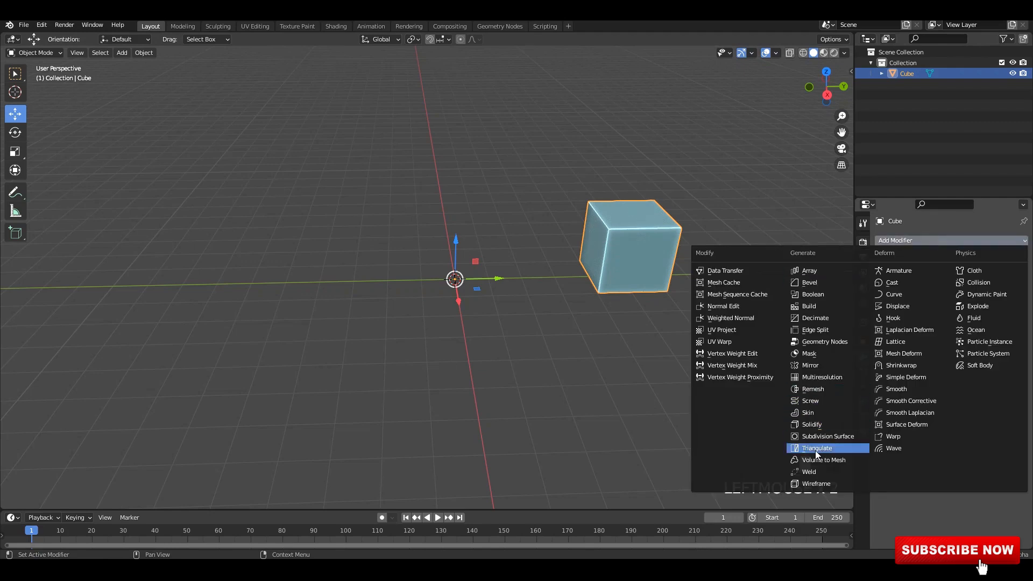
click(810, 365)
click(968, 275)
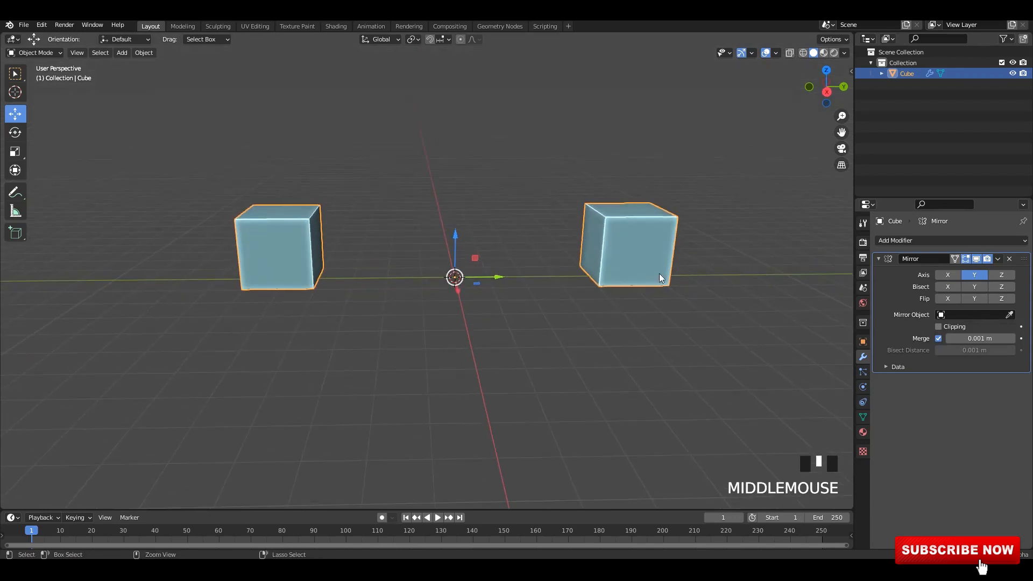
Step: Edit the cube's mesh, select its top face and extrude it slightly upward
shift+middle_drag(659, 275, 570, 258)
key(Tab)
key(ctrl+s)
click(551, 234)
ctrl+scroll(606, 263, up, 1)
middle_drag(642, 298, 597, 295)
scroll(562, 255, up, 2)
shift+middle_drag(597, 294, 591, 269)
key(e)
click(565, 239)
Step: Bevel the extruded top's edges about 0.429 m with a custom Cornice Molding profile and 19 segments
key(ctrl+b)
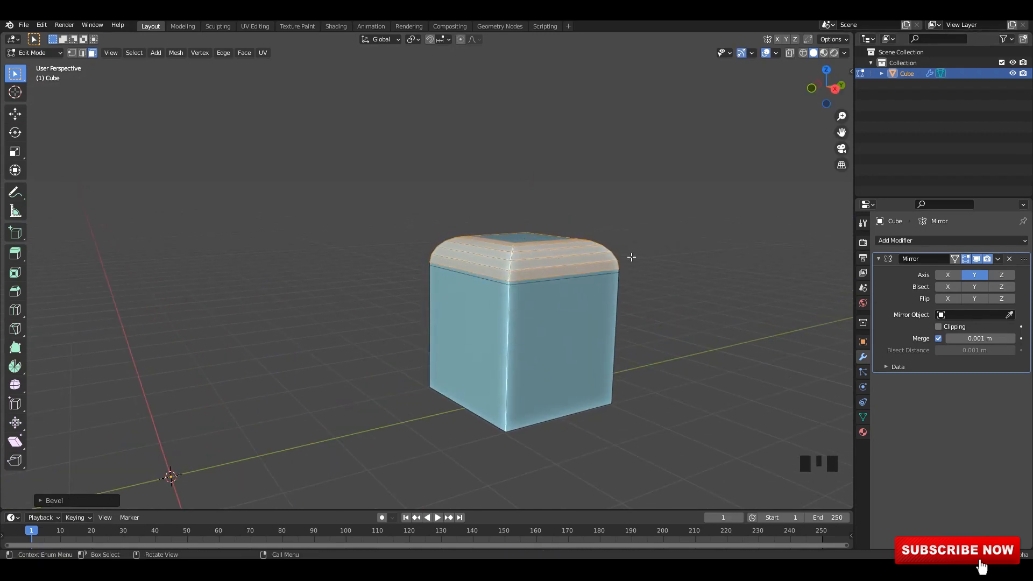
click(102, 500)
click(170, 496)
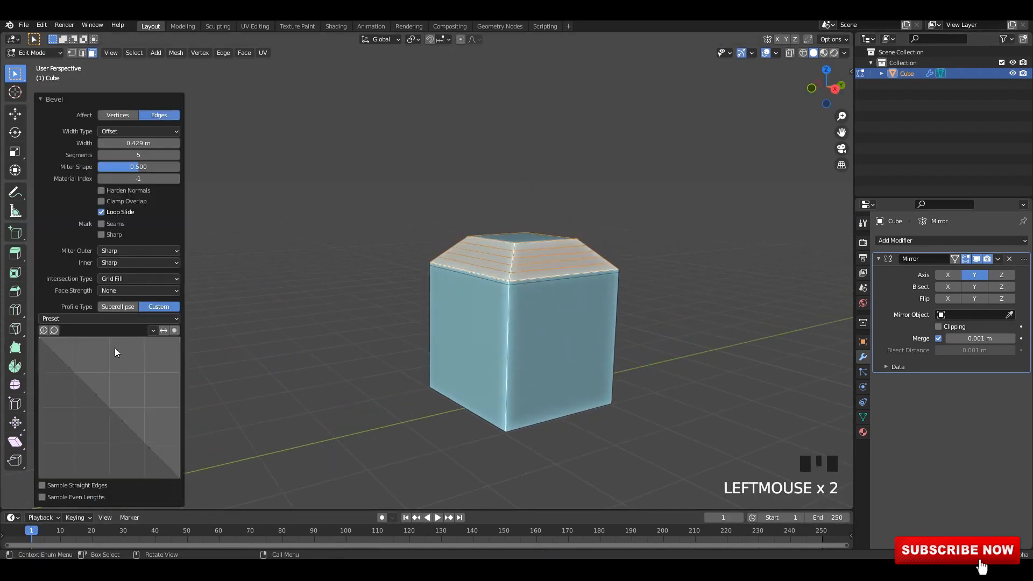
click(112, 320)
click(89, 363)
click(110, 318)
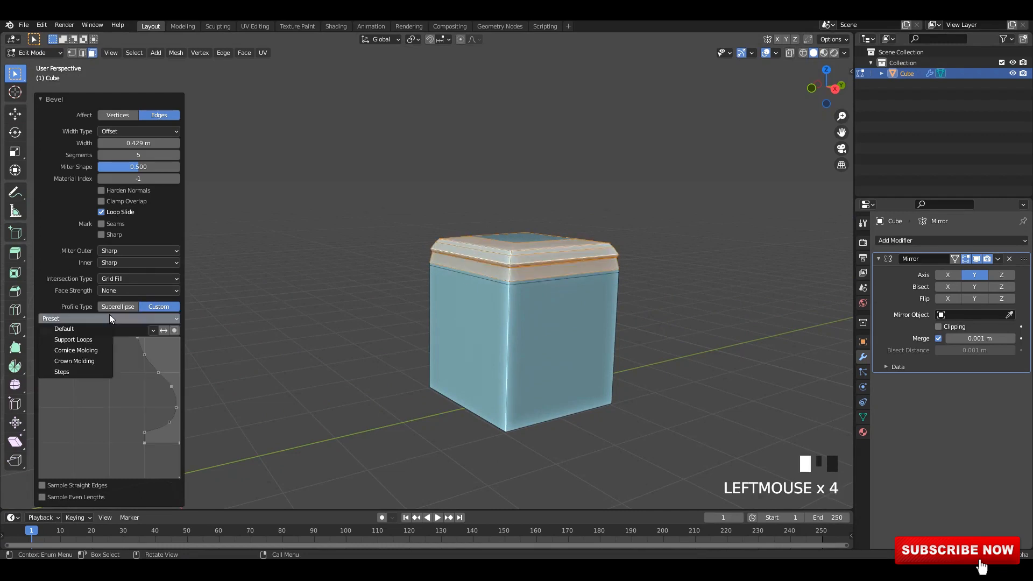
click(108, 349)
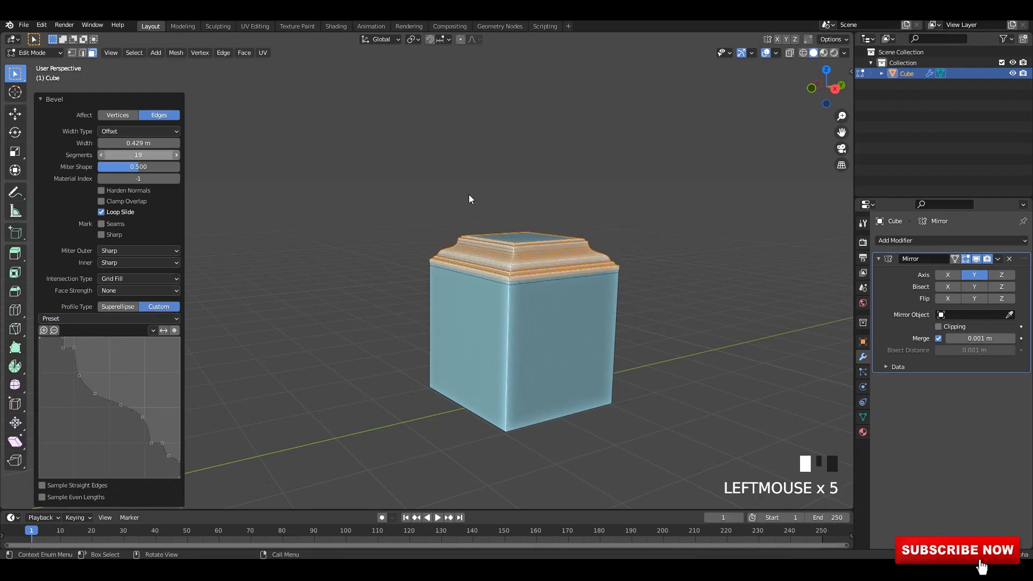
Step: Change the bevel's width type to Width and set its width to about 0.599 m
scroll(469, 199, up, 3)
middle_drag(469, 199, 441, 242)
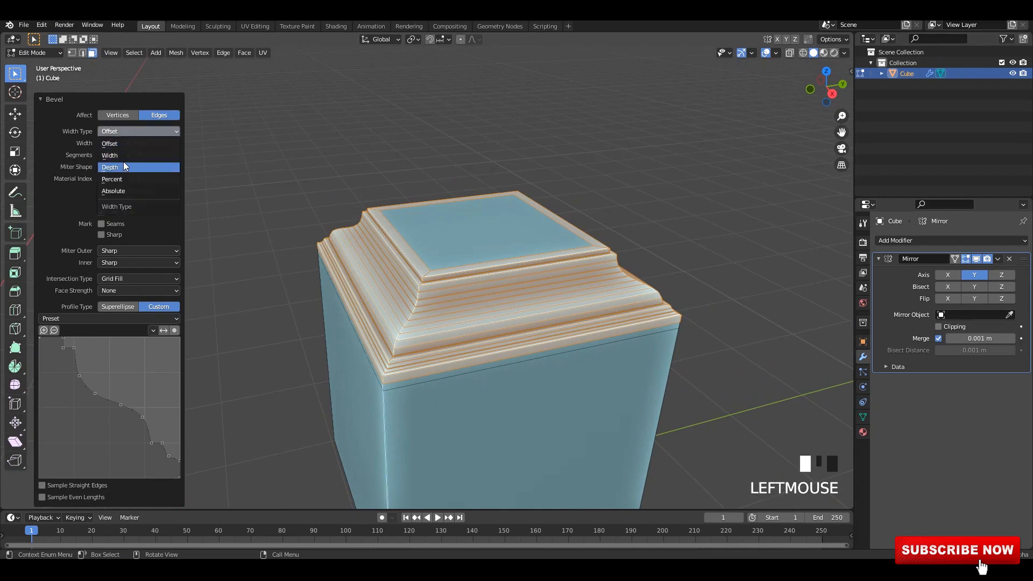
click(110, 155)
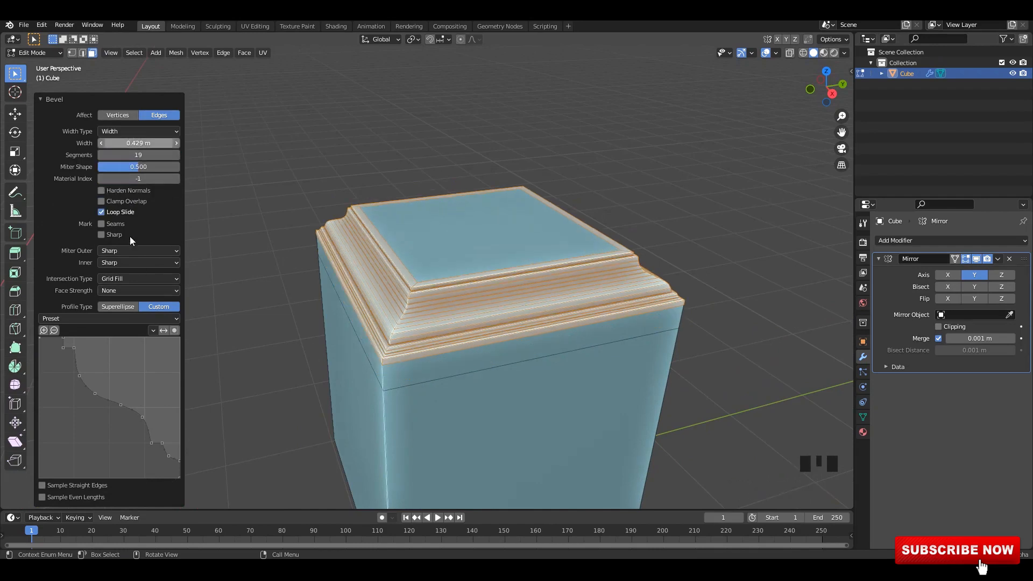
drag(144, 139, 181, 139)
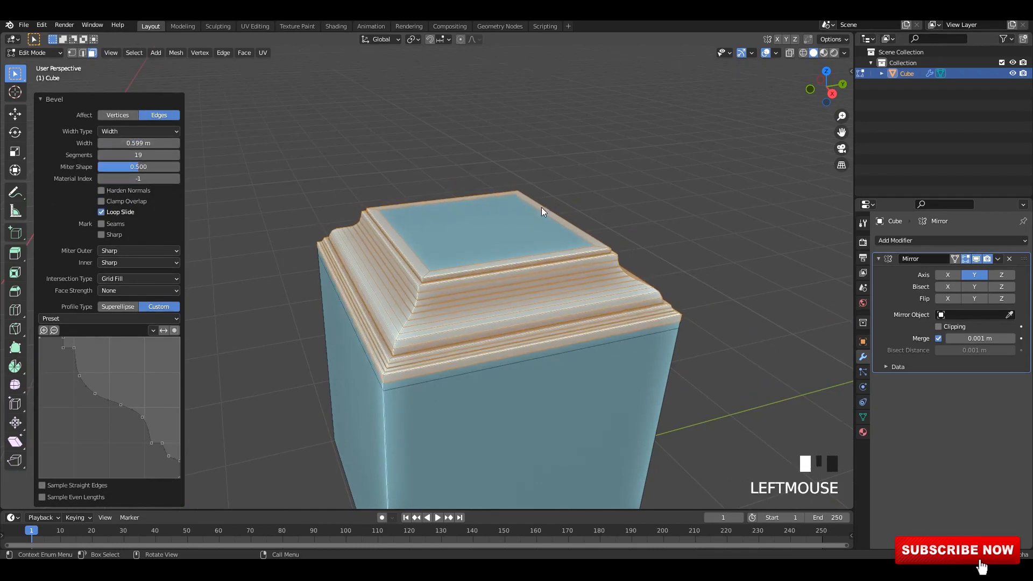
Step: Return to Object Mode, save the file, shade the block smooth and enable Auto Smooth normals
key(Tab)
scroll(542, 210, down, 3)
key(ctrl+s)
mouse_move(521, 260)
middle_down()
mouse_move(495, 276)
mouse_move(522, 277)
middle_up()
click(494, 276)
right_click(495, 276)
click(474, 284)
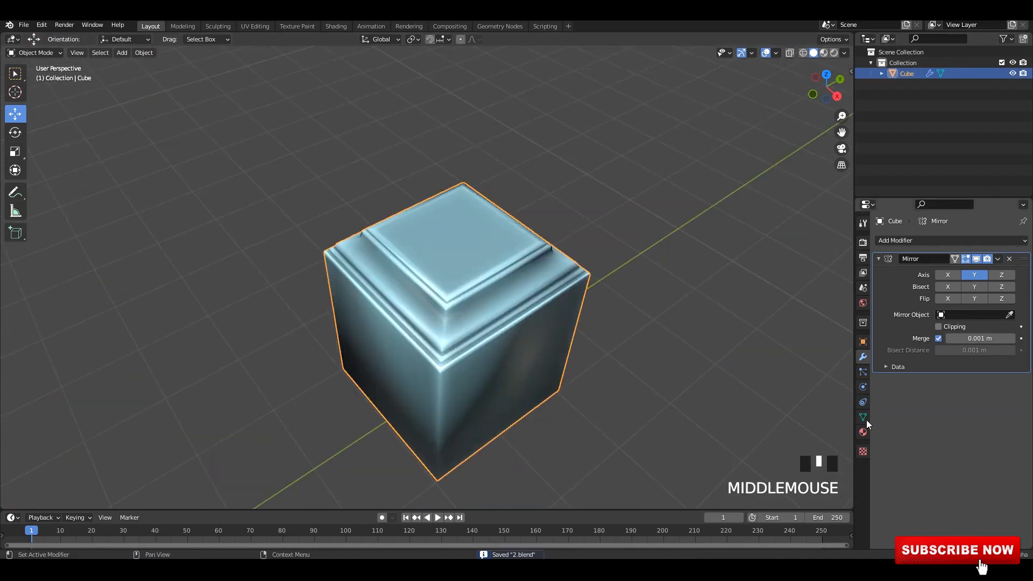
click(863, 418)
click(893, 438)
click(938, 454)
middle_drag(664, 296, 464, 274)
Step: Select the flat face on top of the molding, shrink it, and rescale it by about 1.174
key(Tab)
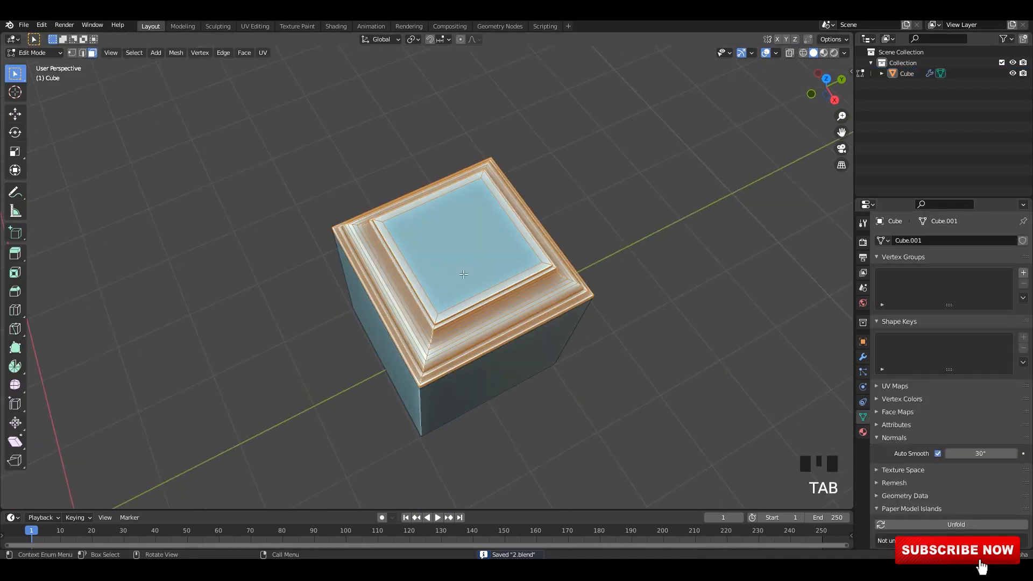
click(467, 249)
middle_drag(541, 272, 640, 271)
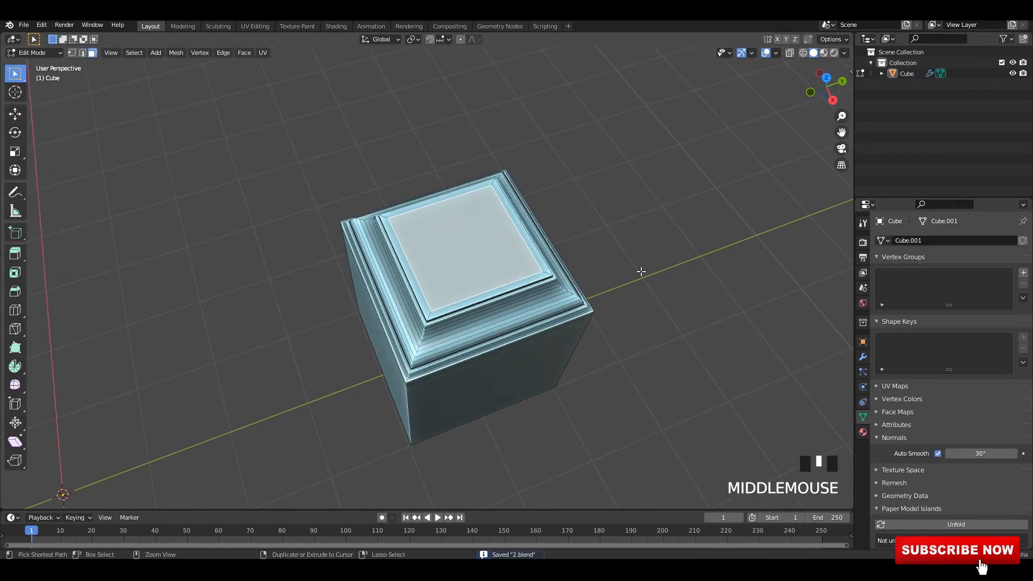
key(s)
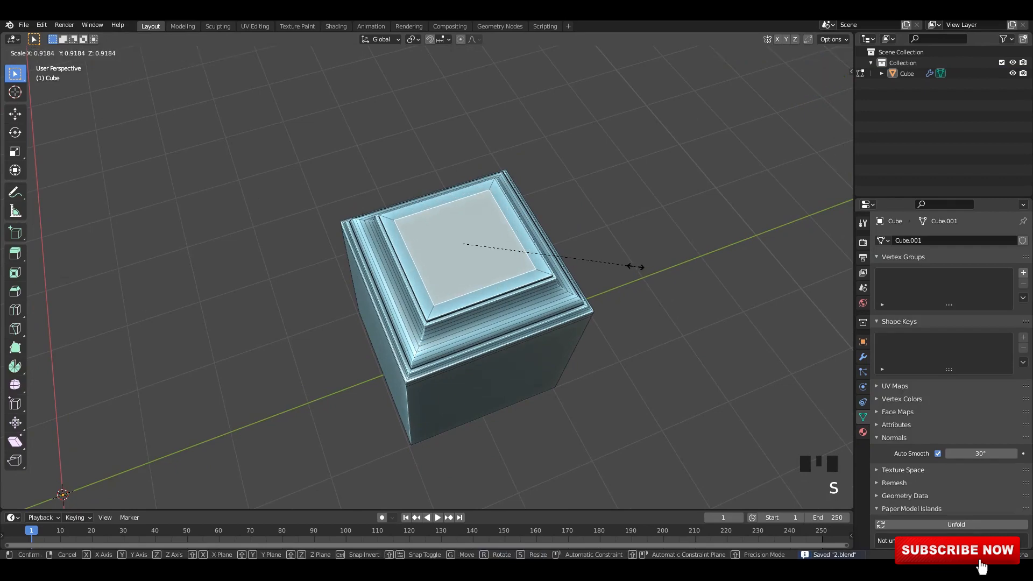
click(618, 265)
middle_drag(618, 265, 538, 258)
key(Tab)
key(Tab)
key(s)
click(600, 275)
Step: Extrude the top face into a post in three sections about 1.6 m, 0.28 m and 0.73 m high, and save
key(e)
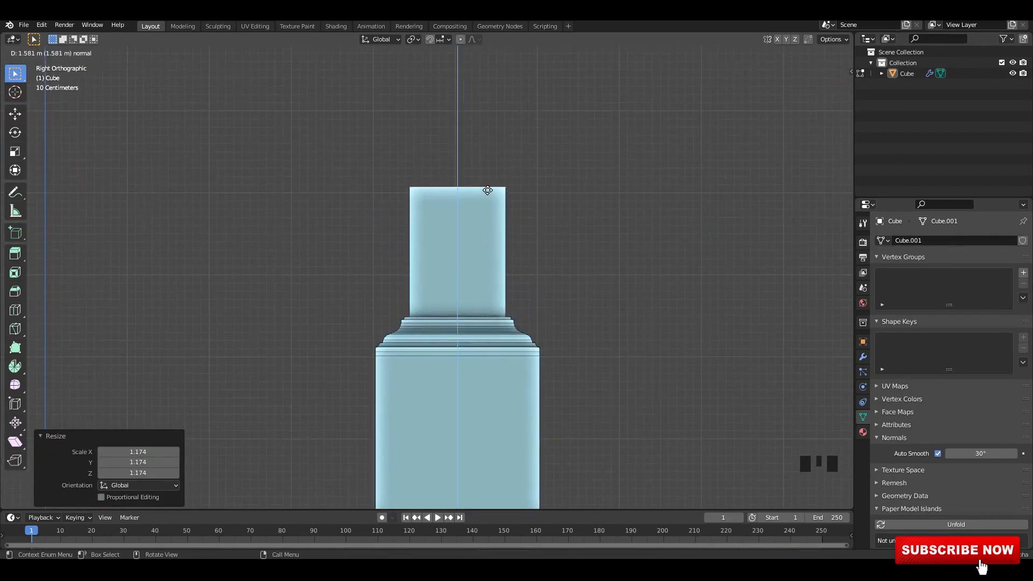
click(476, 200)
key(e)
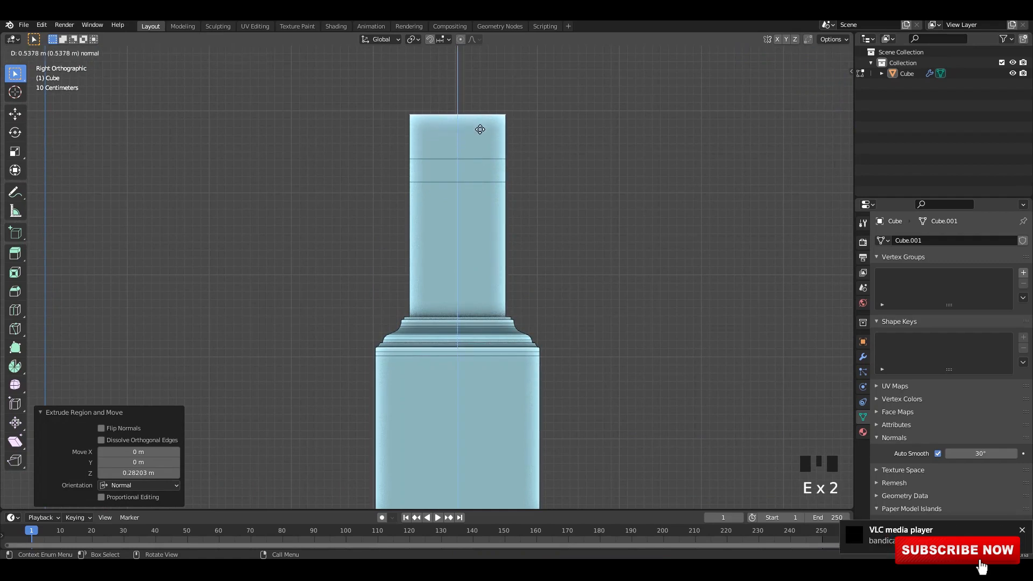
click(479, 116)
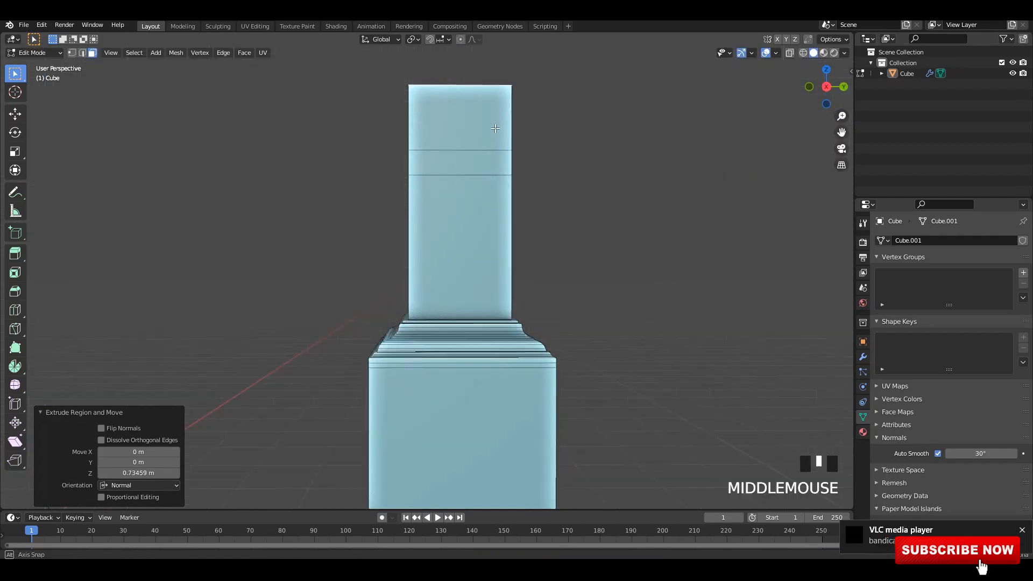
middle_drag(479, 116, 424, 180)
key(ctrl+s)
Step: Select the ring of side faces around the post's uppermost section, extrude it and fatten it outward
click(424, 180)
alt+shift+click(427, 178)
shift+scroll(465, 196, up, 1)
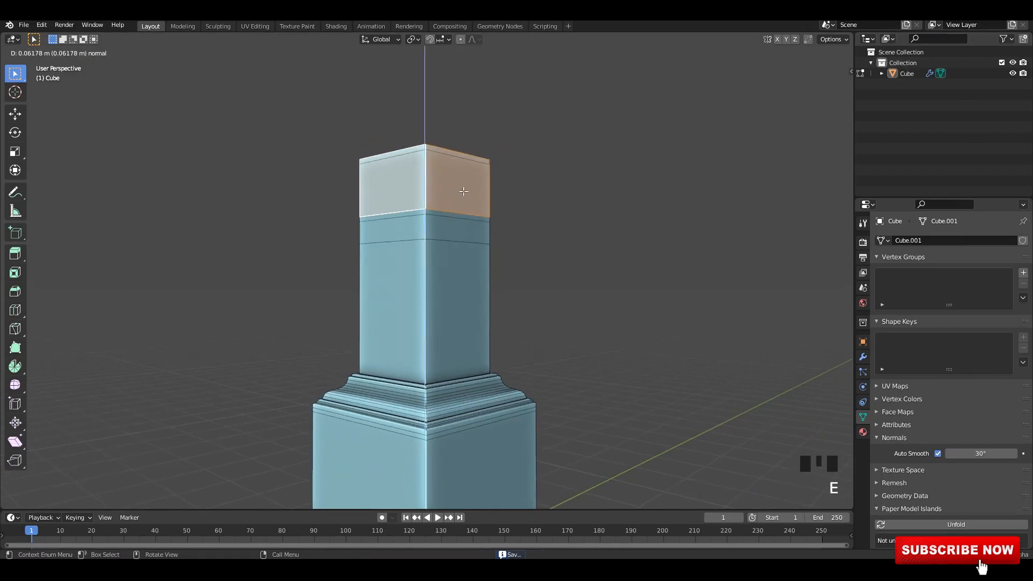
right_click(463, 191)
key(alt+s)
click(454, 208)
Step: Fatten the post's uppermost section outward again by about 0.131 m with Offset Even enabled, and save the file
middle_drag(455, 208, 482, 194)
alt+middle_drag(482, 193, 497, 231)
key(alt+s)
click(487, 226)
key(ctrl+s)
click(101, 485)
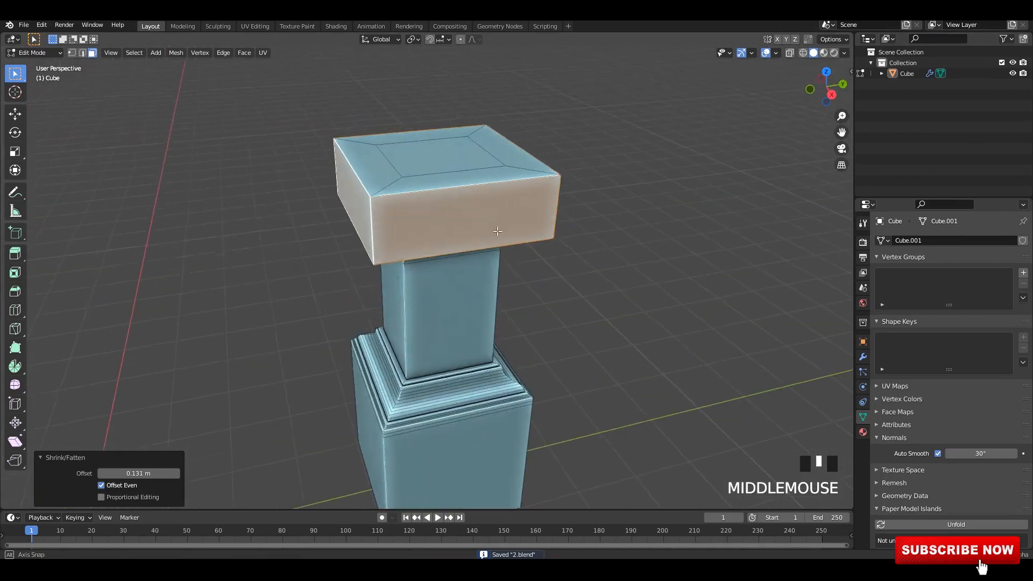
Step: Pull in the cap block's side faces slightly with Shrink/Fatten, save, and apply the object's transforms
alt+middle_drag(406, 256, 502, 308)
key(alt+s)
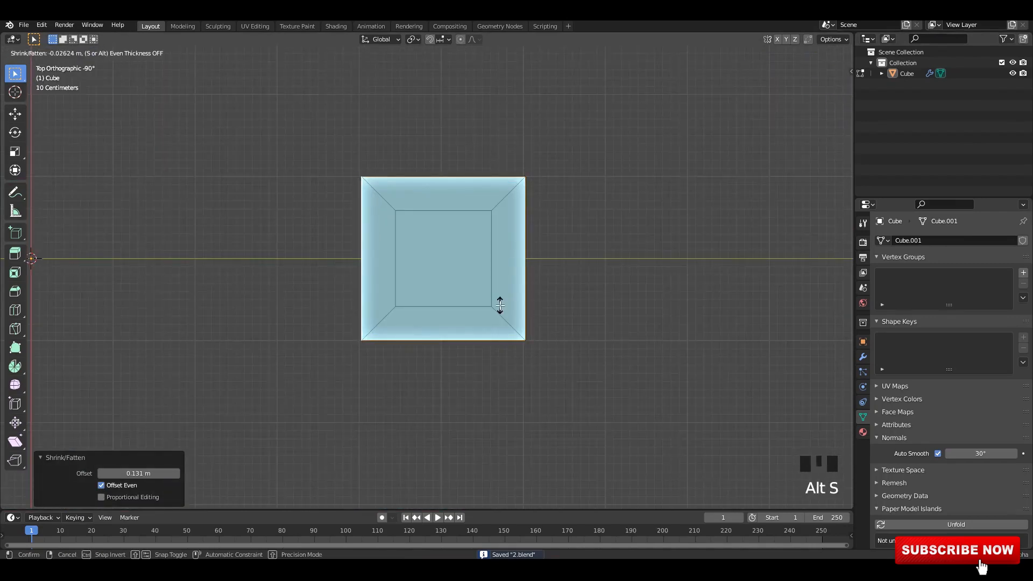
middle_drag(301, 398, 608, 275)
key(ctrl+s)
key(Tab)
key(ctrl+a)
click(496, 207)
Step: Bevel the cap block's upper and lower edge loops about 0.46 m wide with the 19-segment custom profile, and save
key(Tab)
alt+shift+click(475, 199)
key(ctrl+s)
scroll(608, 277, up, 3)
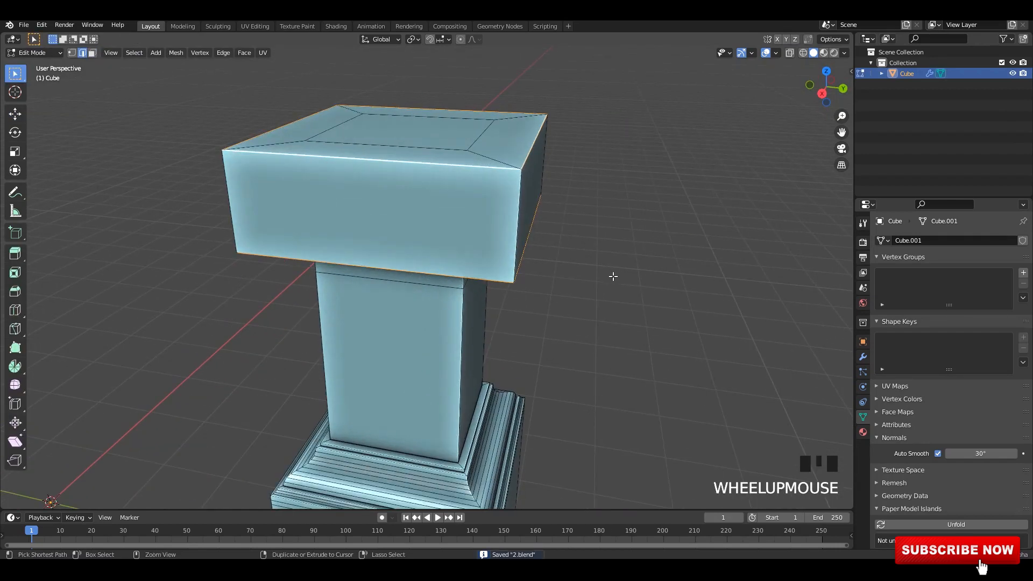
key(ctrl+b)
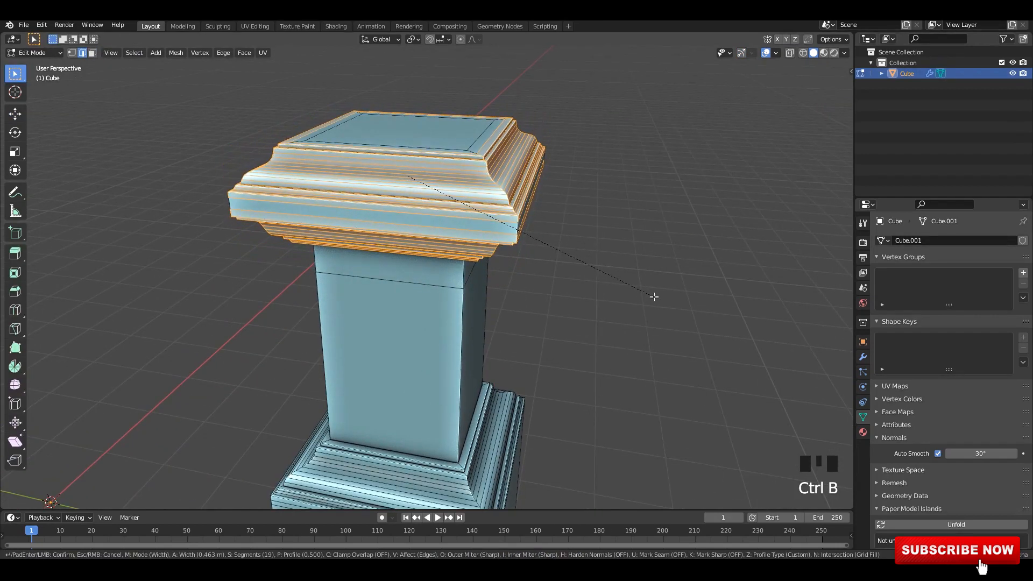
click(647, 293)
key(Tab)
middle_drag(677, 251, 491, 255)
key(Tab)
scroll(545, 284, down, 3)
key(Tab)
scroll(464, 334, up, 2)
key(ctrl+s)
Step: Select the flat face on top of the molded cap, rescale it slightly, and save the file
key(Tab)
scroll(489, 248, up, 2)
click(495, 234)
key(3)
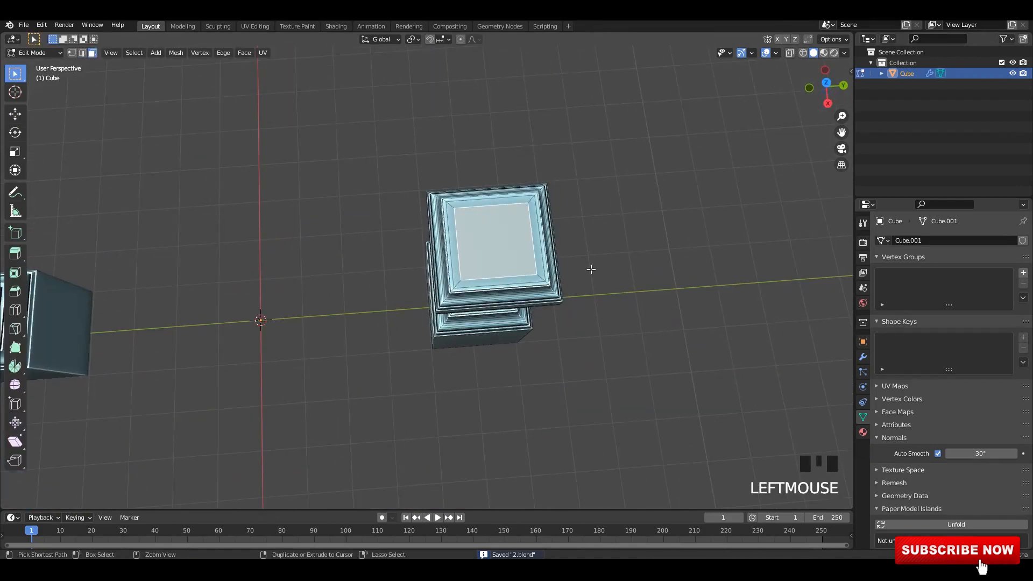
key(ctrl+s)
key(s)
click(596, 272)
middle_drag(596, 272, 583, 240)
key(ctrl+s)
click(583, 240)
shift+middle_drag(441, 238, 474, 246)
key(Tab)
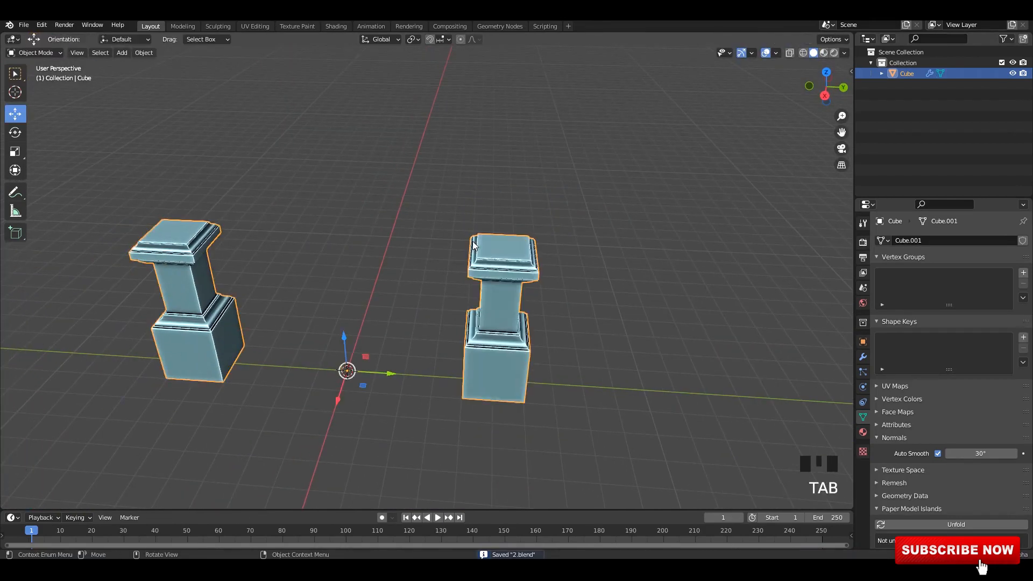
Step: Add a cylinder, move it about 4.947 m along Y to the original pillar, and apply its transforms
key(shift+a)
mouse_move(298, 197)
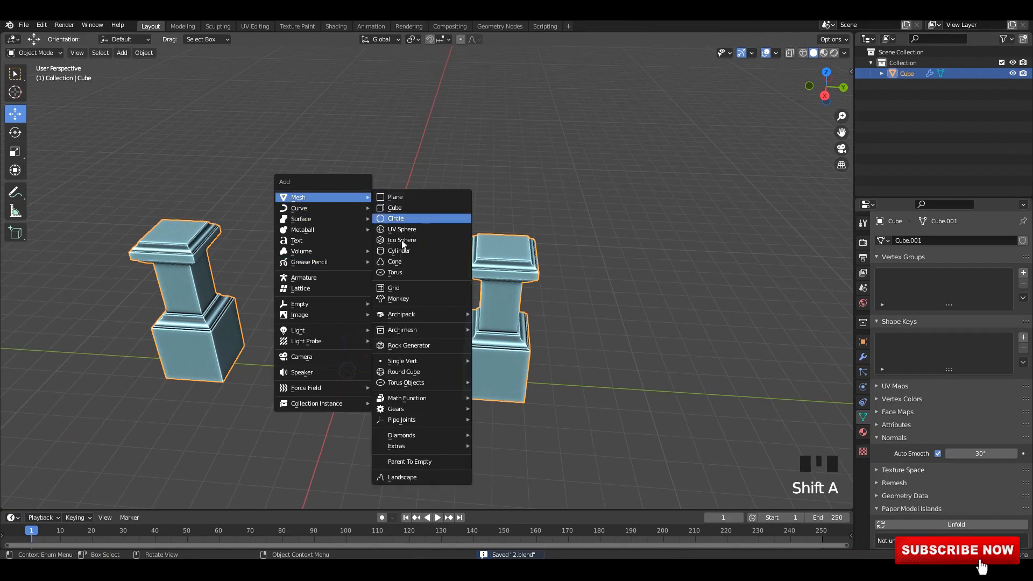
click(420, 252)
scroll(457, 296, down, 3)
drag(420, 338, 507, 341)
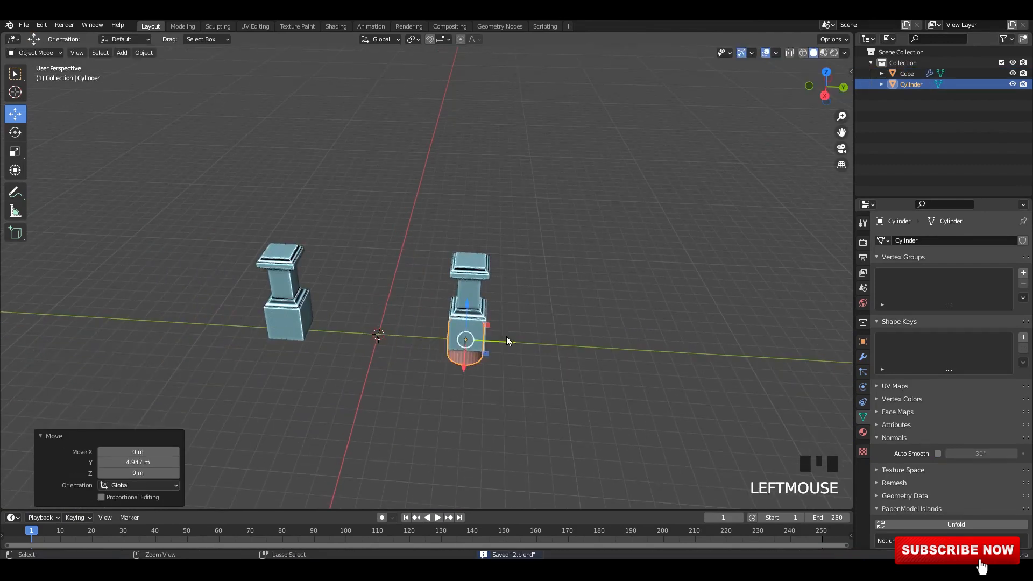
key(ctrl+a)
click(488, 343)
Step: Raise the whole cylinder mesh about 6.208 m along Z above the pillar's cap
key(Tab)
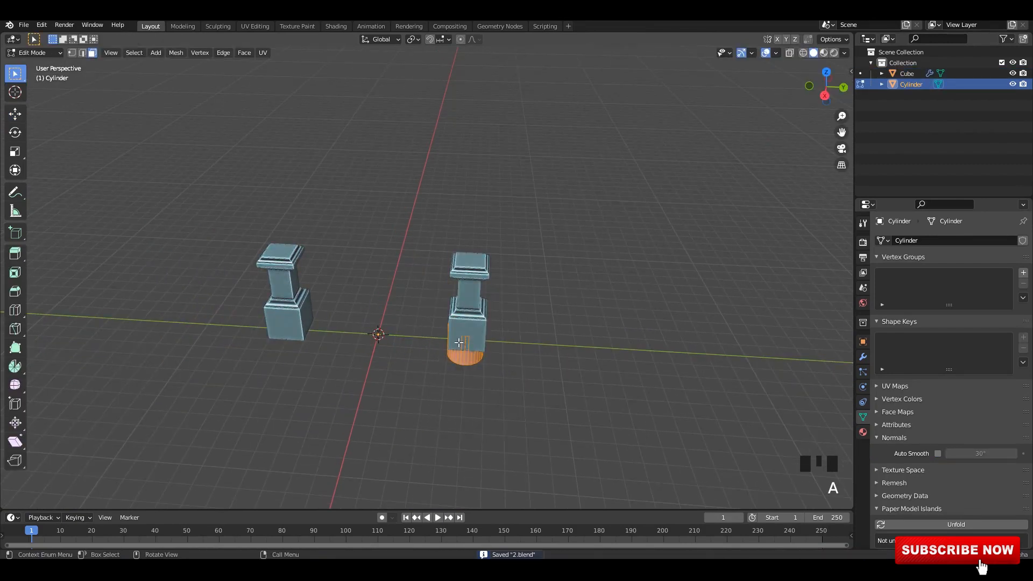
middle_drag(471, 358, 441, 345)
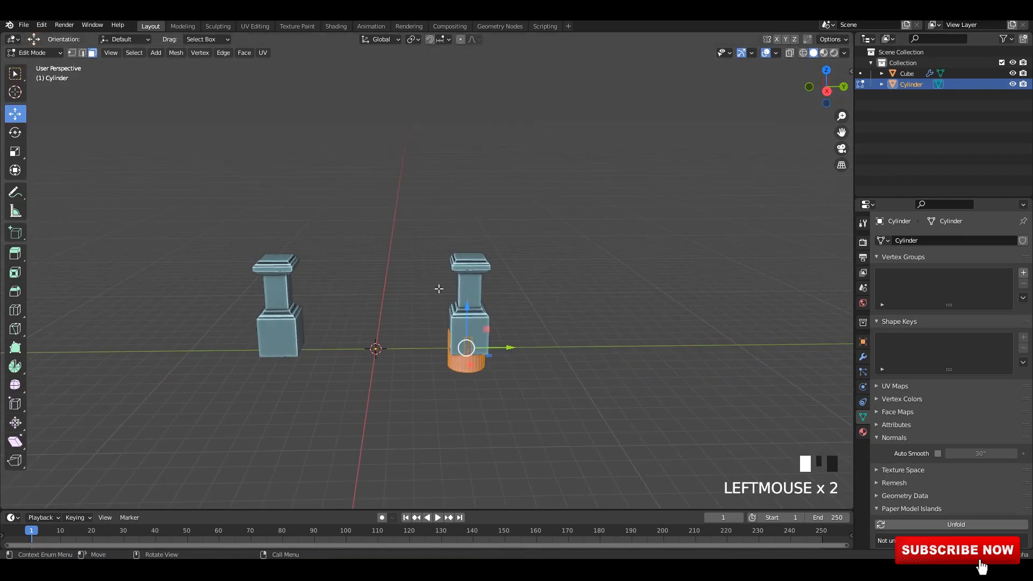
drag(475, 261, 516, 196)
Step: Scale the cylinder to about 0.624, then center and rescale it to fit the cap's flat top
alt+middle_drag(516, 196, 489, 296)
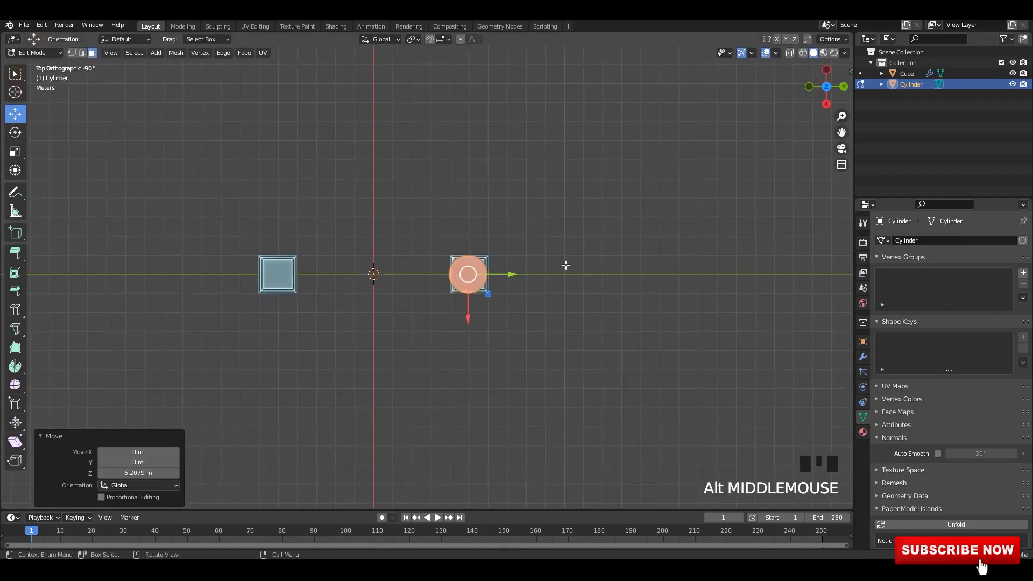
scroll(582, 324, up, 2)
scroll(582, 324, up, 3)
key(s)
click(594, 288)
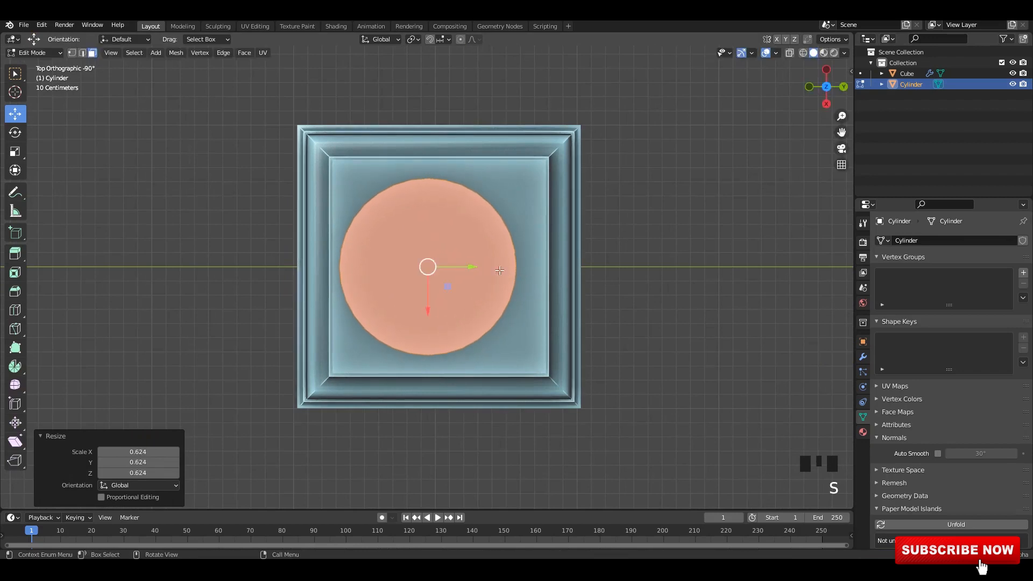
key(alt+z)
drag(480, 268, 488, 268)
key(s)
click(581, 302)
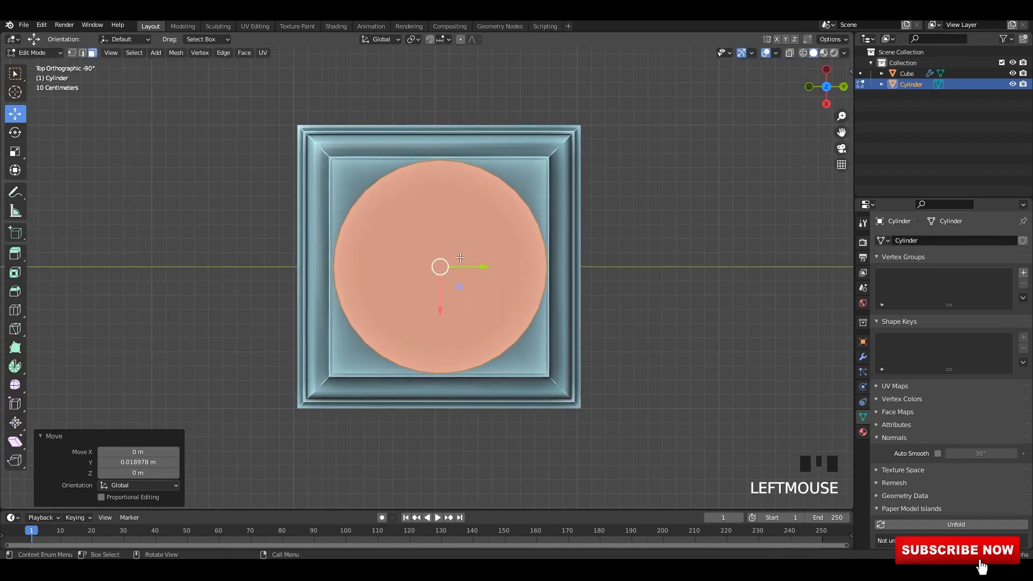
drag(443, 301, 442, 300)
Step: Lower the cylinder until it rests on the pillar's cap and shade it smooth
middle_drag(443, 298, 475, 191)
scroll(474, 191, down, 3)
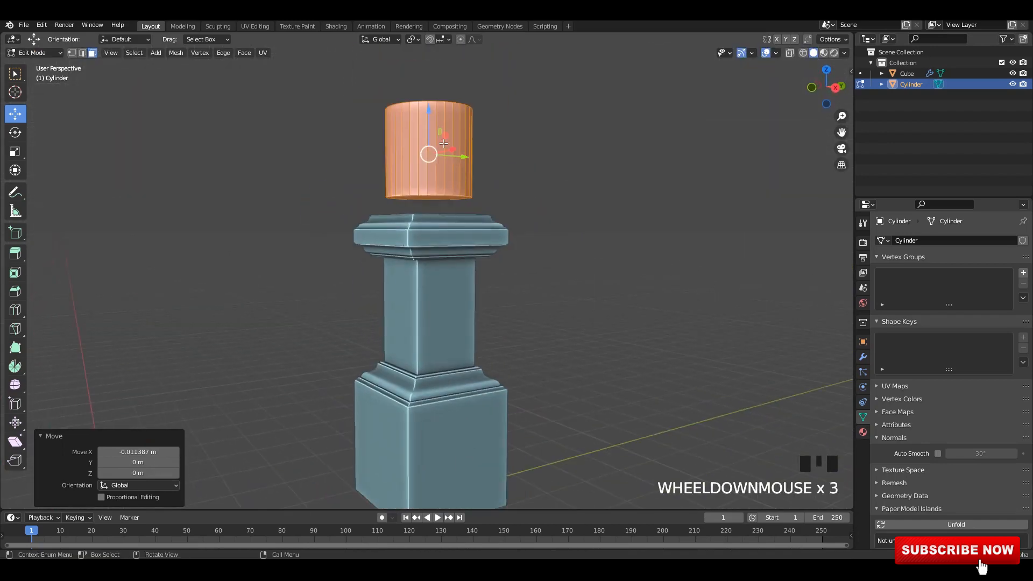
drag(432, 137, 432, 161)
key(Tab)
click(527, 183)
click(447, 173)
right_click(447, 174)
click(447, 175)
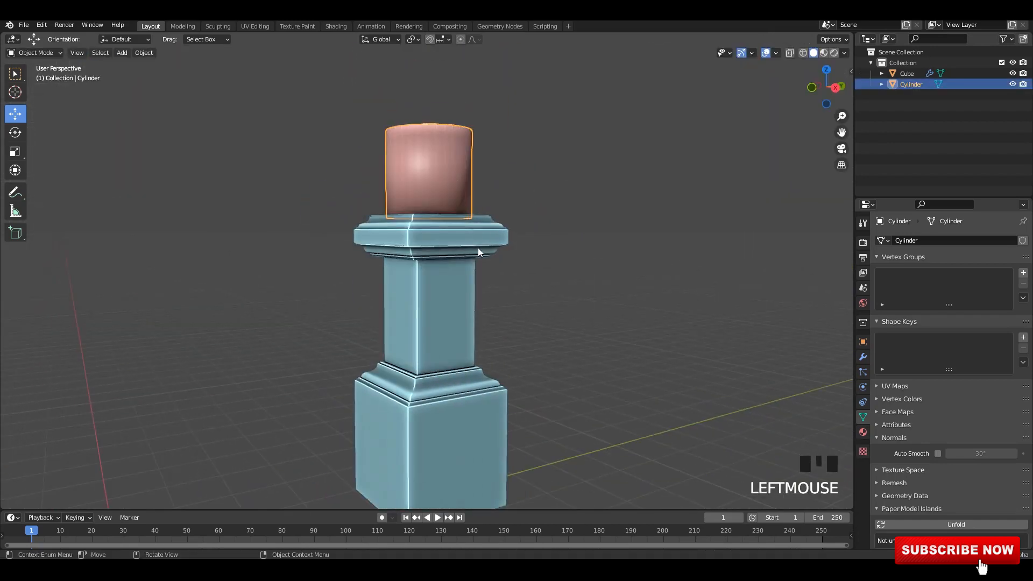
Step: Apply location, rotation and scale to both the cylinder and the pillar, and save the file
shift+click(479, 249)
key(ctrl+a)
click(492, 234)
scroll(539, 221, down, 3)
scroll(507, 228, up, 1)
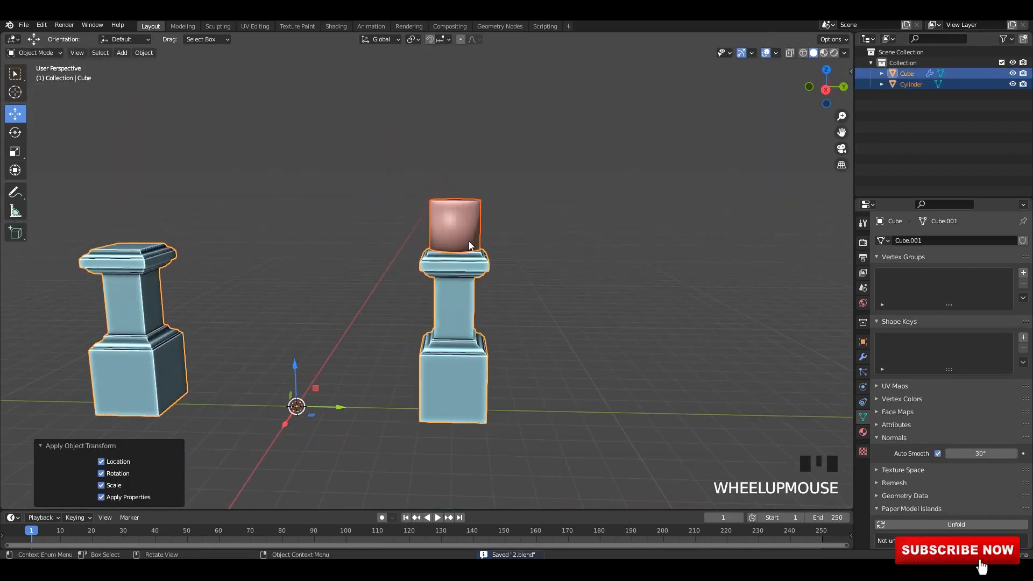
key(ctrl+s)
Step: Join the cylinder to the pillar as one mirrored object and save the file
click(470, 243)
shift+click(474, 266)
key(ctrl+j)
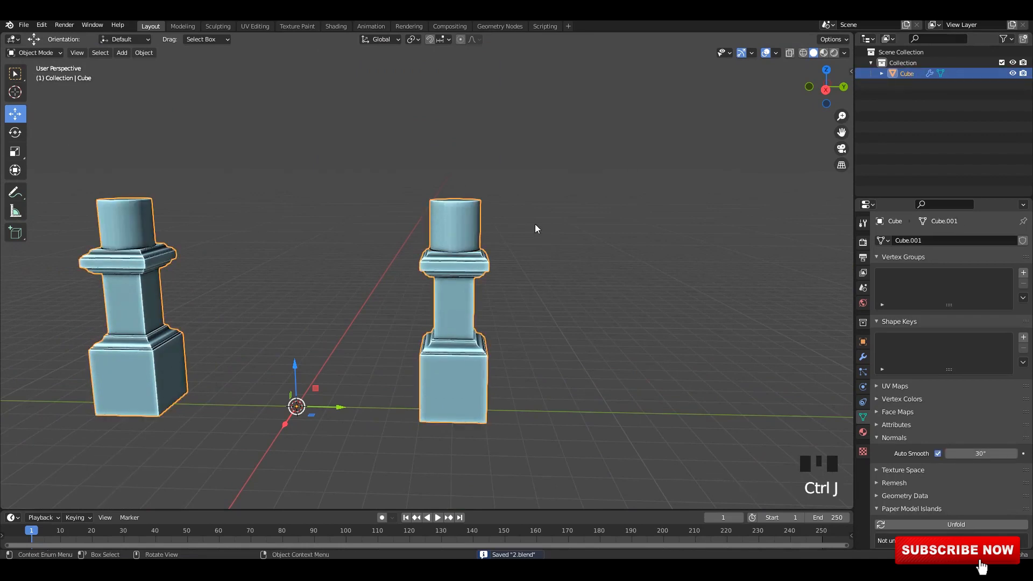
key(Tab)
key(Tab)
click(554, 226)
scroll(553, 226, down, 3)
mouse_move(560, 252)
shift+middle_down()
mouse_move(553, 280)
mouse_move(556, 263)
shift+middle_up()
scroll(555, 264, up, 1)
key(ctrl+s)
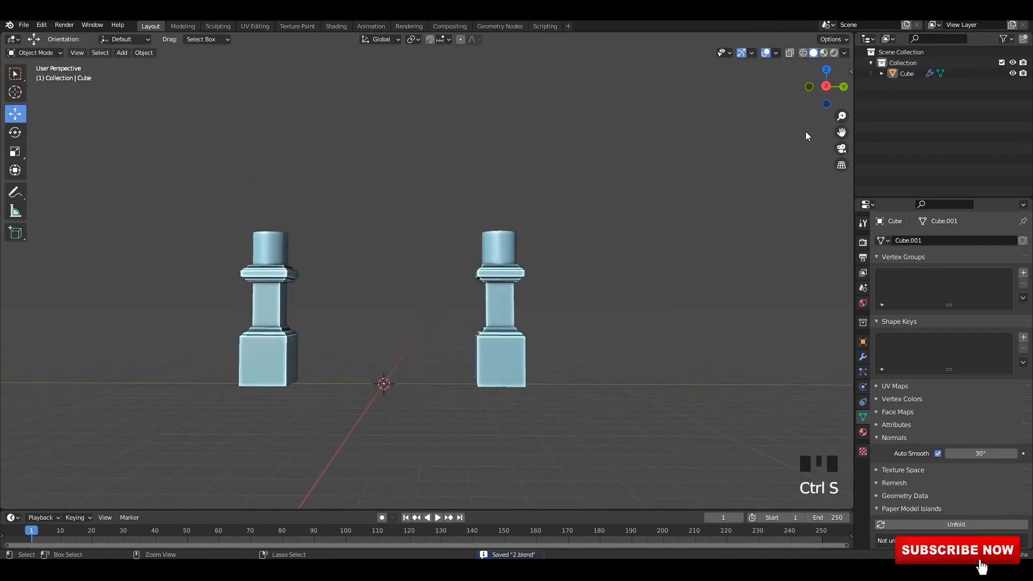
Step: Select the linked cylinder mesh, rescale it slightly as seen from above, and lower it a little into the cap
middle_drag(659, 242, 670, 281)
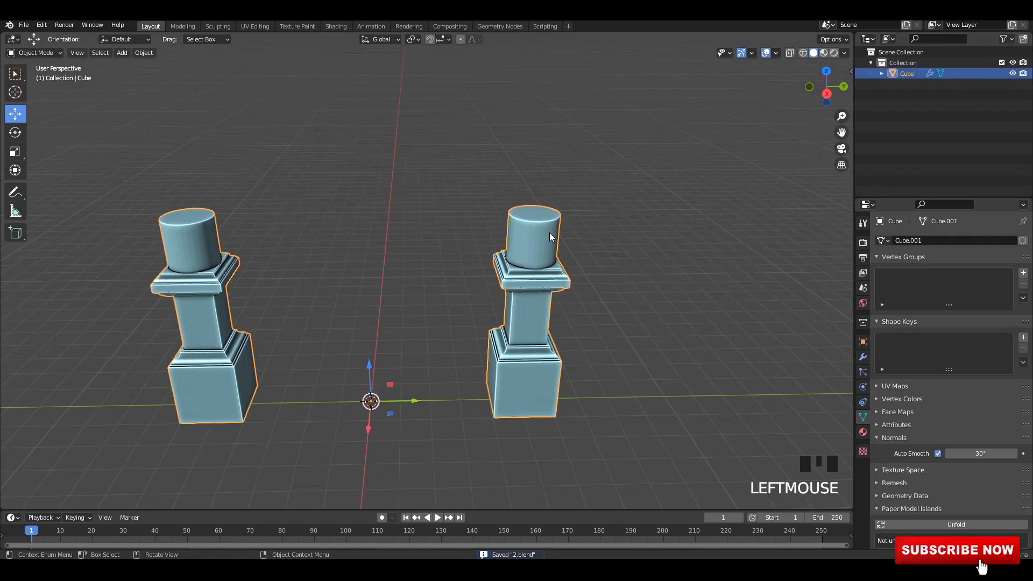
key(Tab)
key(l)
scroll(576, 221, up, 2)
scroll(618, 232, up, 1)
alt+middle_drag(618, 233, 627, 284)
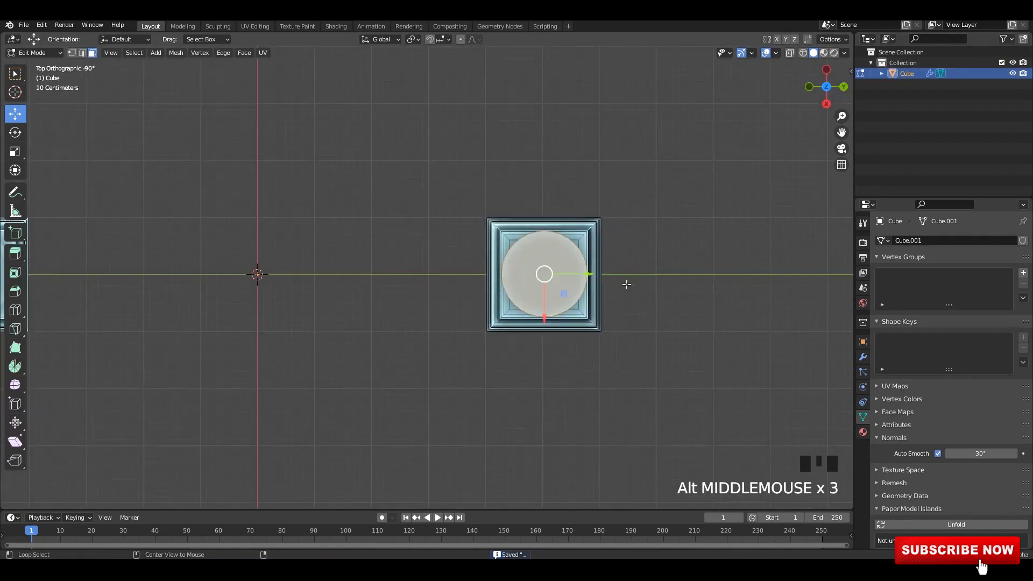
scroll(626, 284, up, 1)
key(s)
click(618, 334)
middle_drag(617, 334, 501, 311)
scroll(502, 288, up, 2)
drag(466, 222, 466, 226)
Step: Lower the cylinder's top face by about 0.656 m, then by about 0.172 m more
click(489, 199)
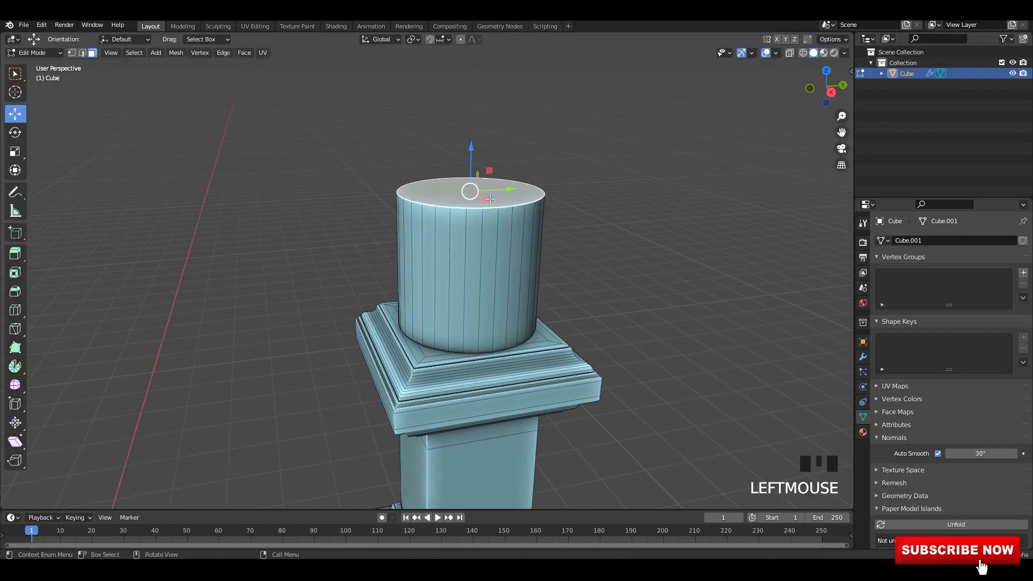
alt+middle_drag(533, 231, 547, 218)
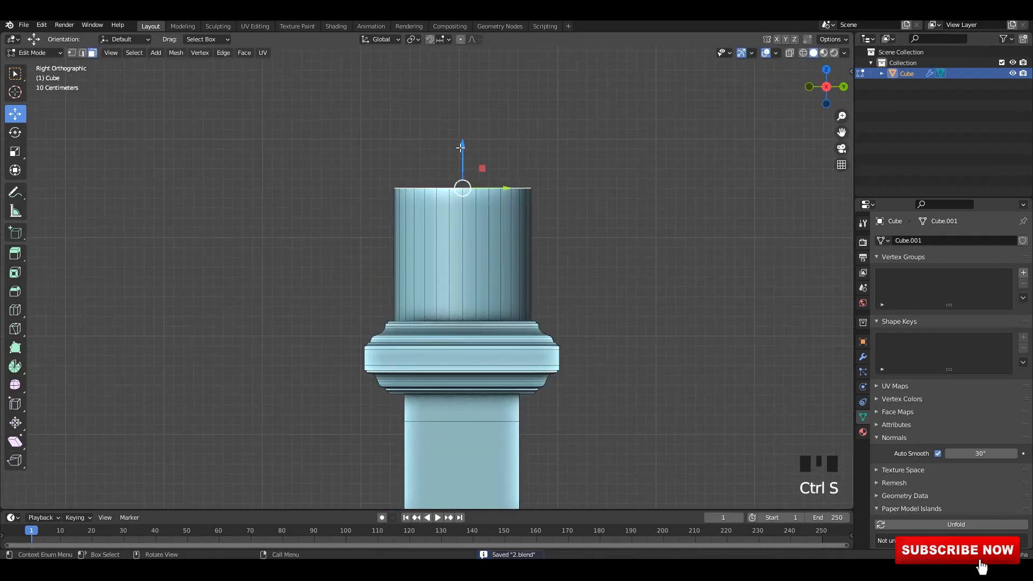
drag(460, 147, 462, 208)
middle_drag(462, 207, 457, 215)
shift+middle_drag(457, 215, 426, 168)
drag(421, 182, 421, 185)
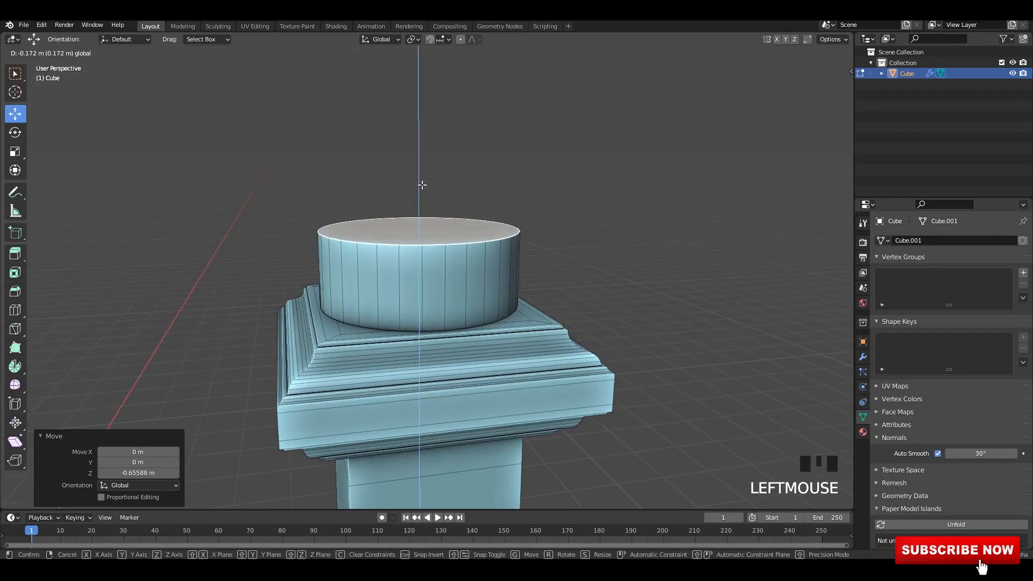
middle_drag(422, 185, 423, 171)
Step: Select the ring of side faces around the cylinder and inset it by about 0.107 m
click(449, 266)
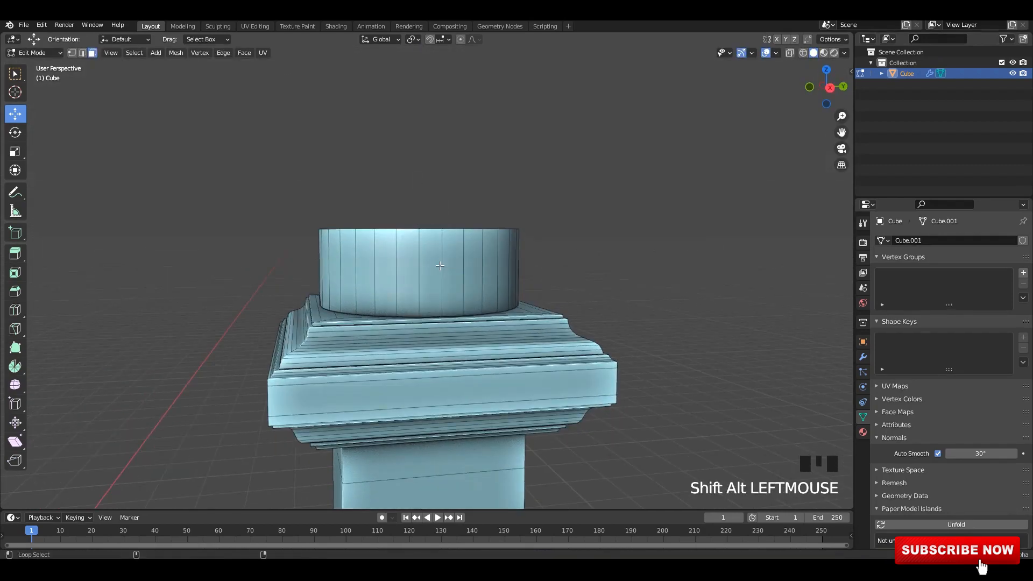
alt+shift+click(440, 266)
click(605, 296)
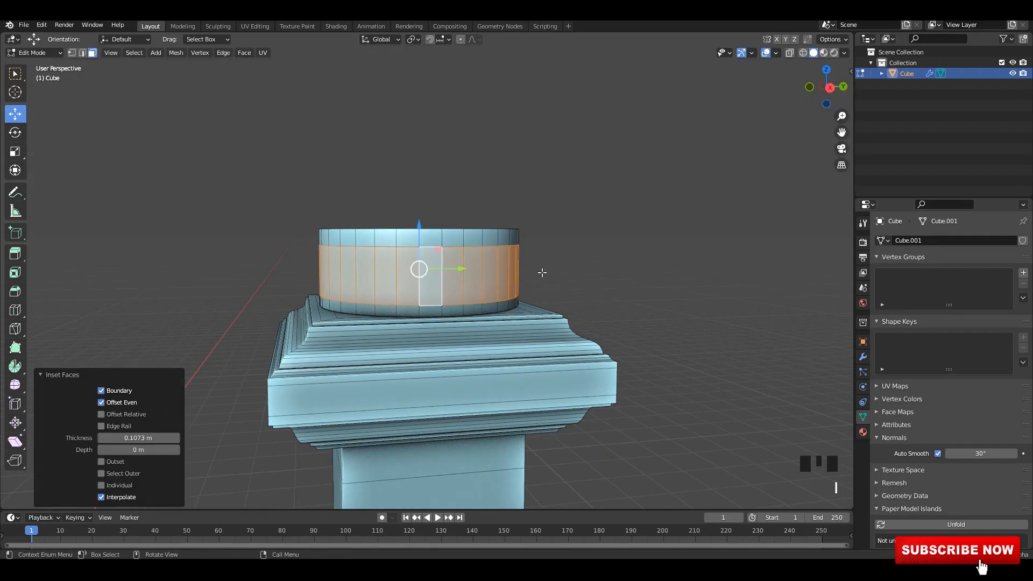
Step: Extrude the inset ring of faces, fatten it outward by 0.25 m, and save the file
middle_drag(542, 272, 530, 263)
key(e)
key(alt+s)
click(528, 261)
key(ctrl+s)
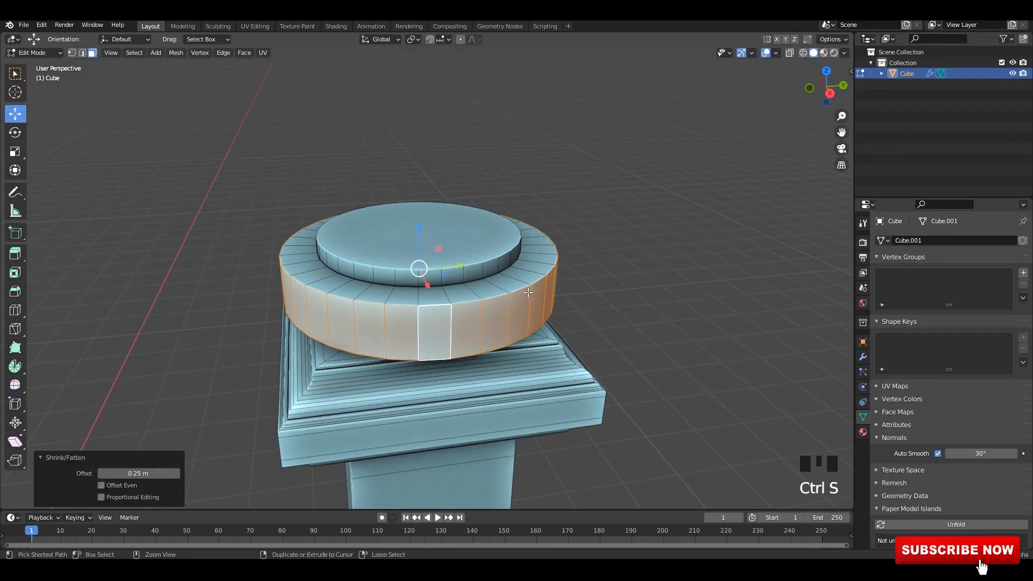
Step: Apply the pillar object's transforms
click(513, 294)
key(Tab)
key(ctrl+a)
click(520, 295)
Step: Select the whole linked round section and nudge it into alignment with the cap using X-ray display
key(Tab)
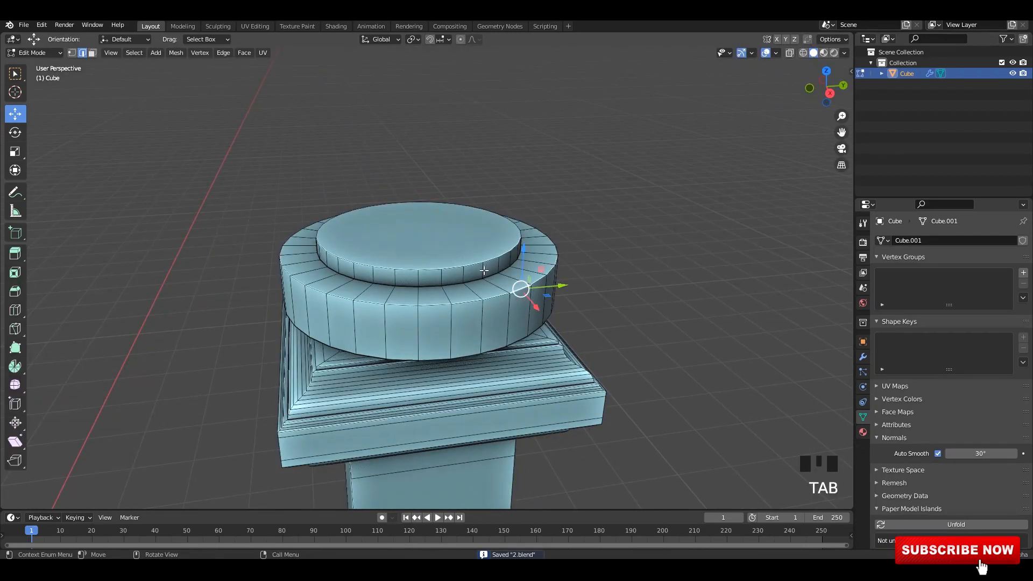
key(l)
alt+middle_drag(499, 273, 468, 266)
key(alt+z)
drag(432, 232, 432, 232)
middle_drag(432, 231, 426, 260)
key(alt+z)
key(3)
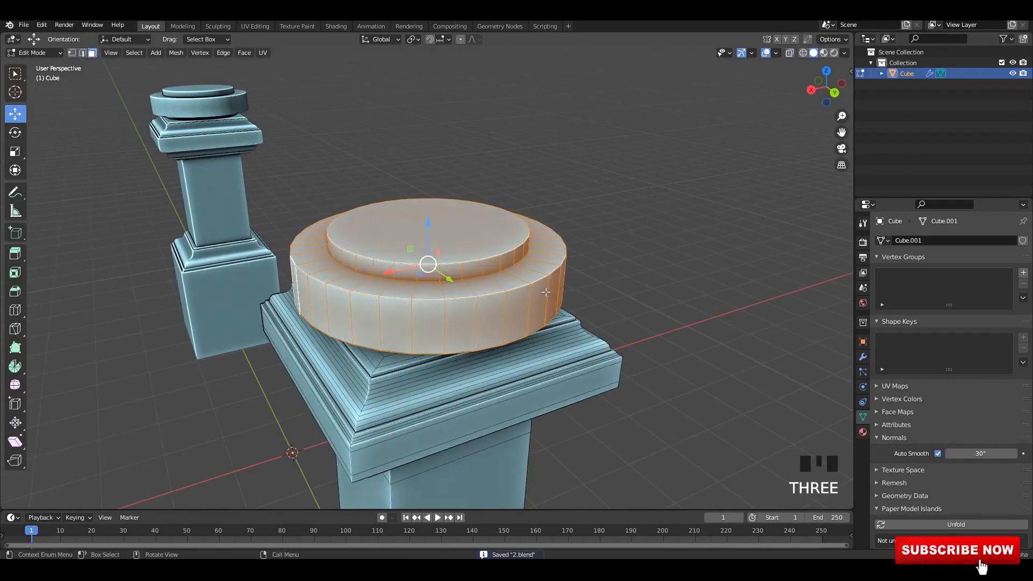
Step: Select the outer ring of side faces on the round section and shrink it inward by about 0.129 m
alt+shift+click(567, 287)
middle_drag(566, 288, 543, 299)
key(alt+s)
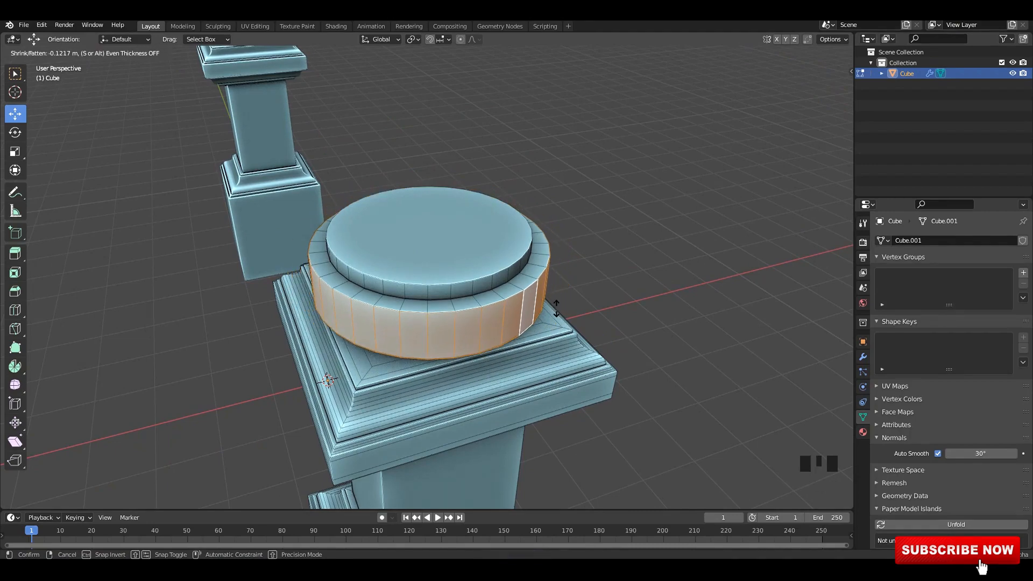
click(554, 309)
scroll(571, 317, up, 2)
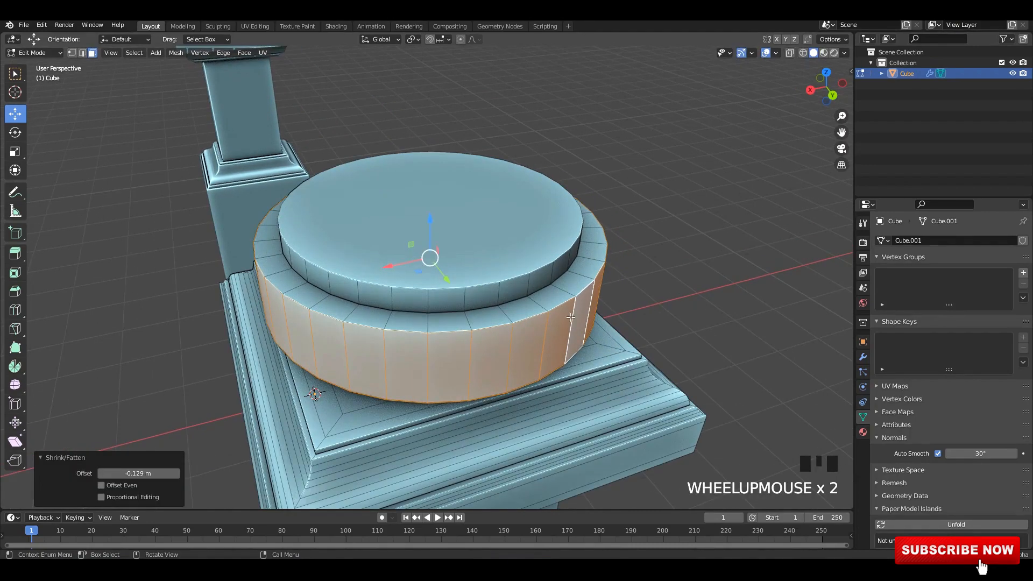
Step: Bevel the round ring's upper and lower outer edge loops with the 19-segment custom profile, and save the file
key(2)
click(591, 290)
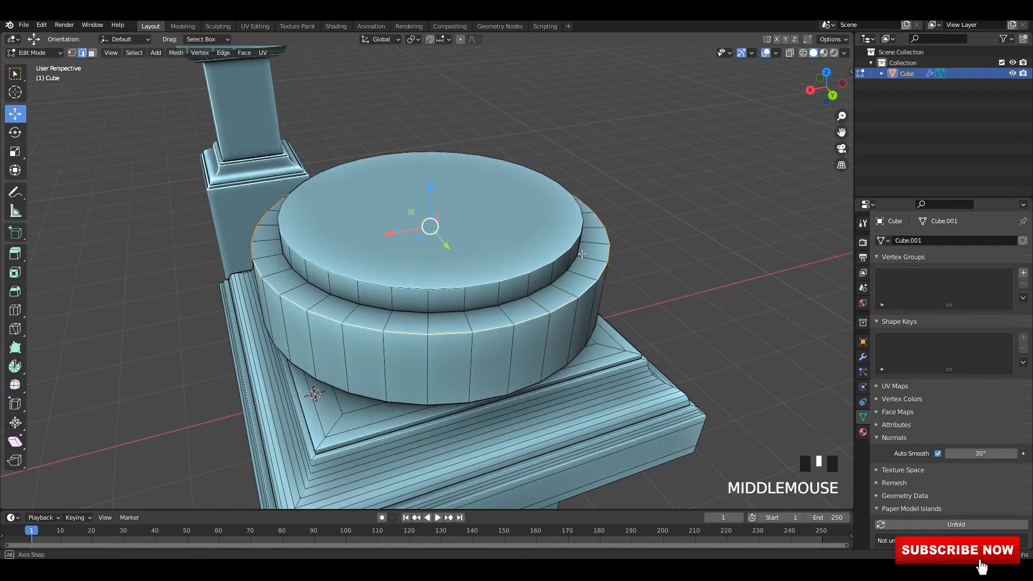
middle_drag(582, 254, 548, 296)
shift+middle_drag(548, 296, 489, 269)
scroll(538, 279, up, 1)
key(ctrl+b)
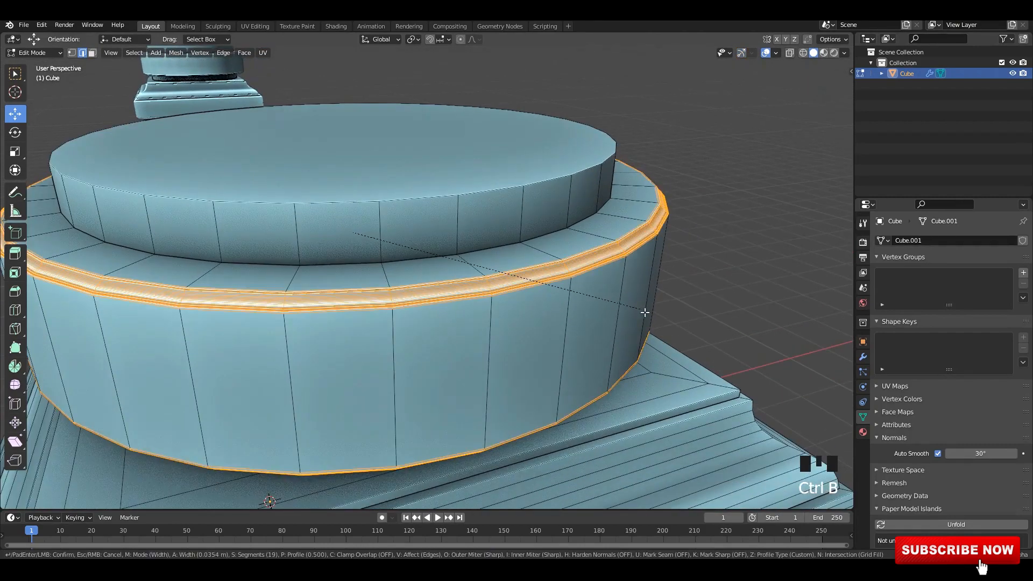
click(677, 323)
key(Tab)
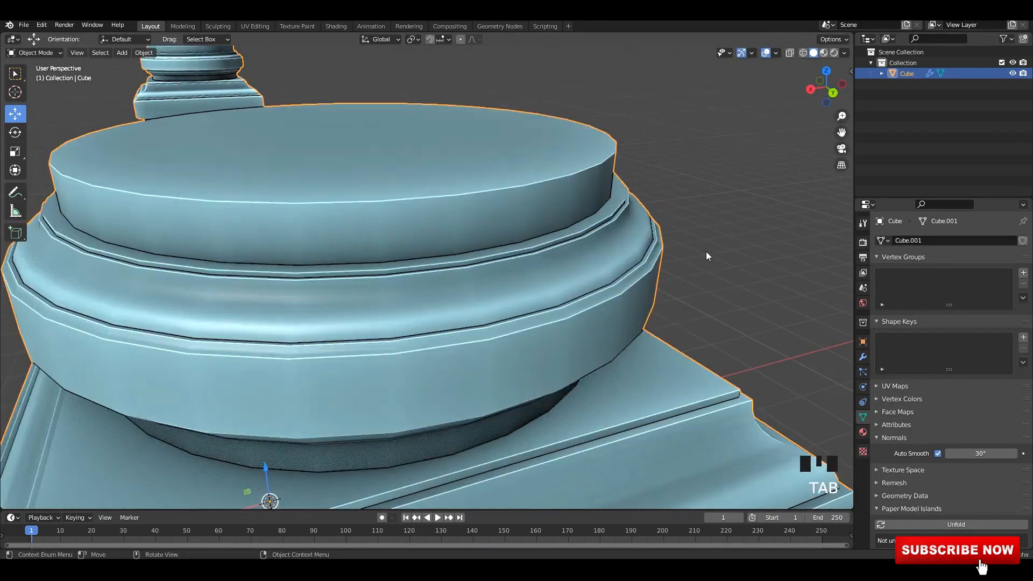
alt+middle_drag(706, 251, 596, 258)
scroll(524, 260, down, 7)
scroll(516, 259, up, 5)
key(ctrl+s)
middle_drag(466, 249, 461, 274)
scroll(459, 267, up, 3)
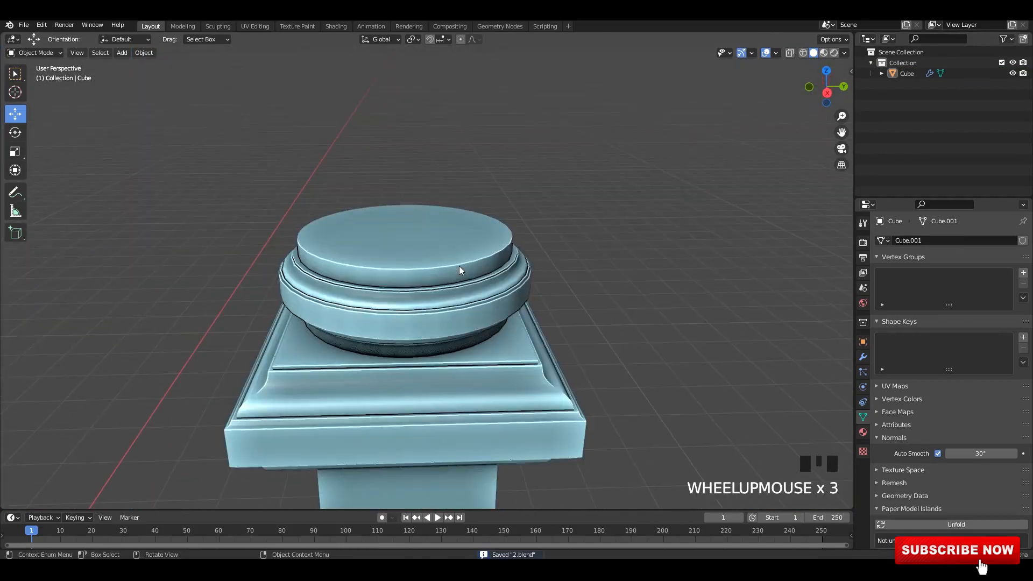
Step: Select the round section's top face and lower it by about 0.021 m, trying a bevel on it
key(Tab)
click(461, 264)
scroll(434, 228, up, 2)
key(3)
click(434, 226)
scroll(434, 227, up, 1)
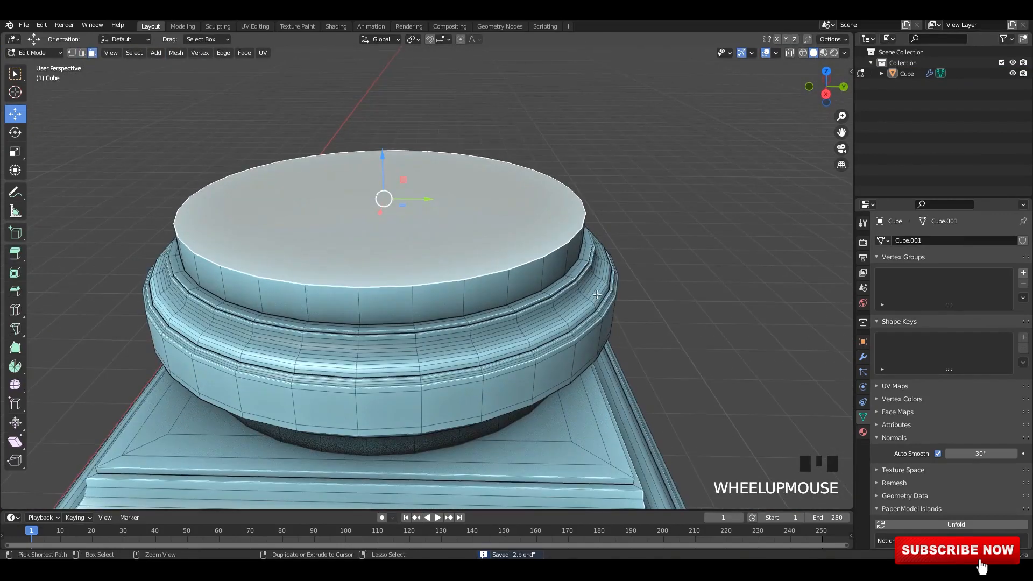
key(ctrl+b)
right_click(527, 271)
middle_drag(526, 271, 525, 251)
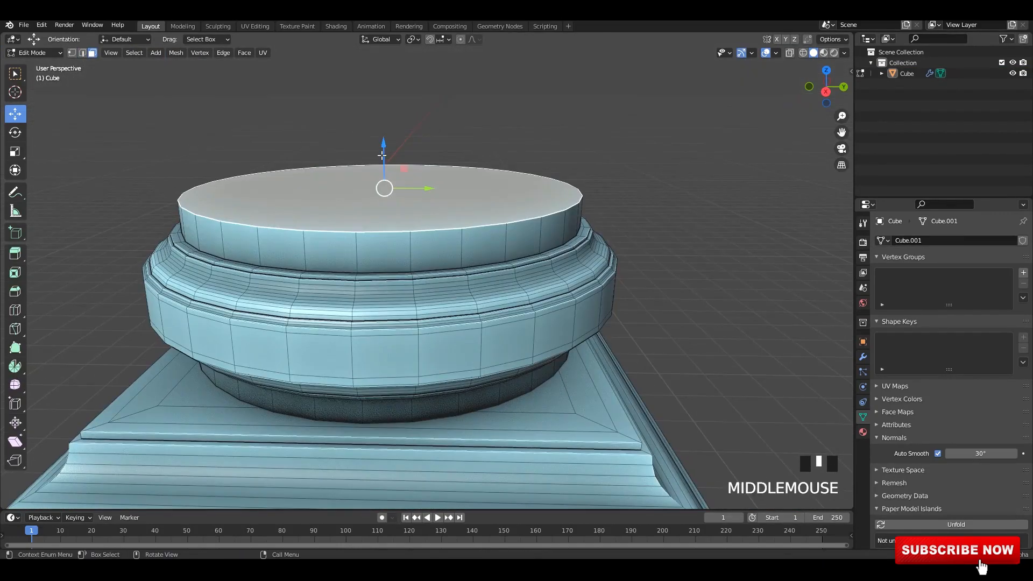
drag(382, 144, 560, 295)
key(ctrl+b)
right_click(593, 257)
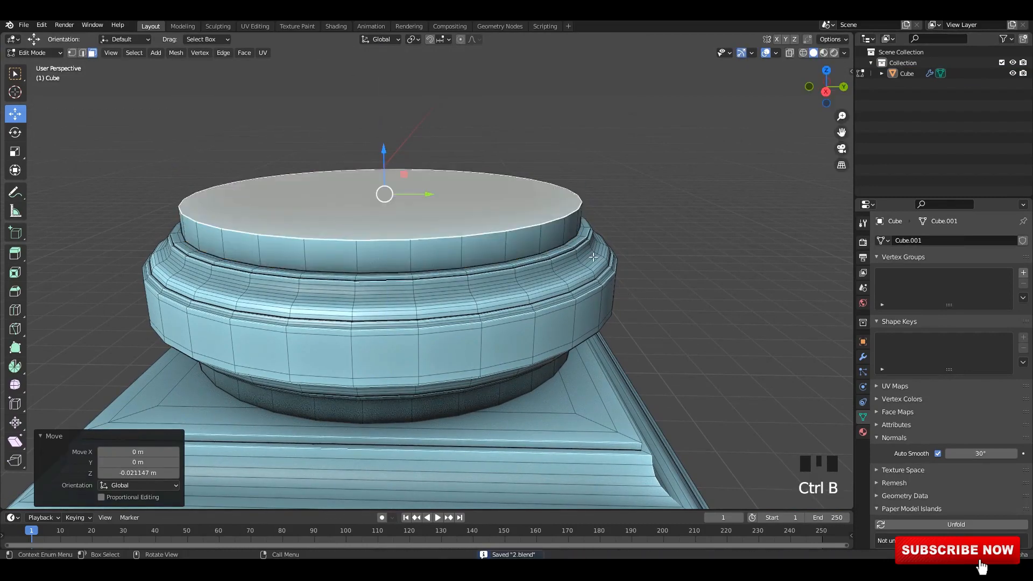
Step: Raise the round section's top face by about 0.065 m and bevel its rim, saving the file
mouse_move(383, 154)
mouse_down()
mouse_move(387, 130)
mouse_move(385, 140)
mouse_up()
key(ctrl+b)
right_click(432, 155)
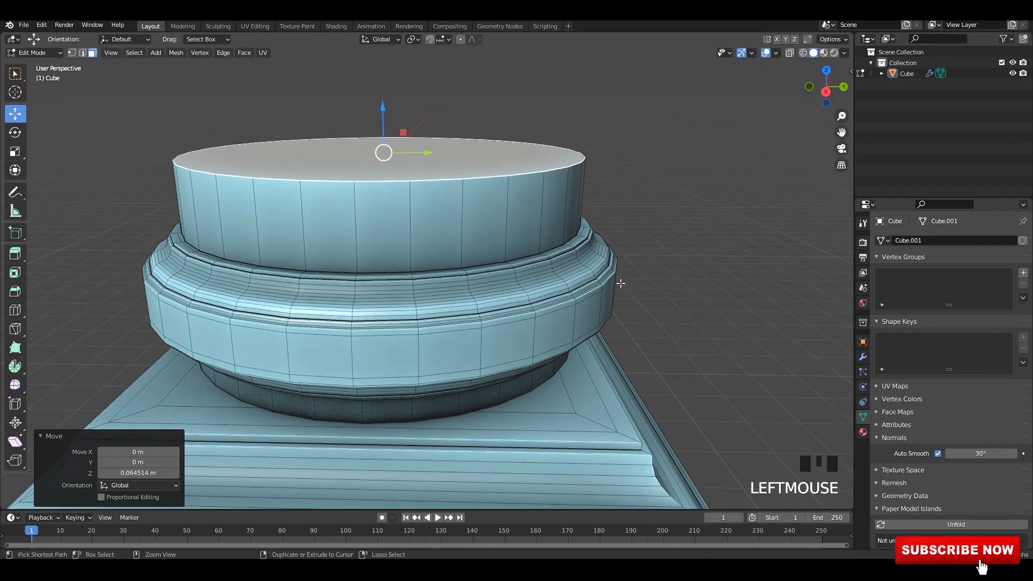
key(ctrl+b)
click(673, 300)
key(Tab)
scroll(538, 274, down, 4)
middle_drag(388, 238, 456, 369)
key(ctrl+s)
Step: Extrude the top face of the round base upward by about 6.13 m to form the column shaft
key(Tab)
click(407, 280)
scroll(408, 280, up, 1)
scroll(408, 280, down, 3)
scroll(456, 369, up, 2)
key(e)
key(Escape)
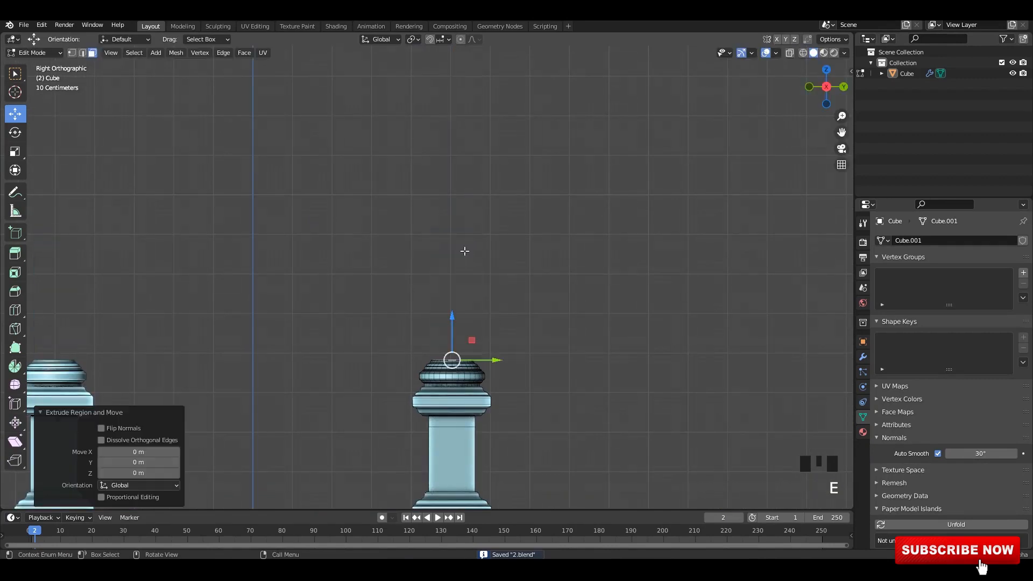
key(e)
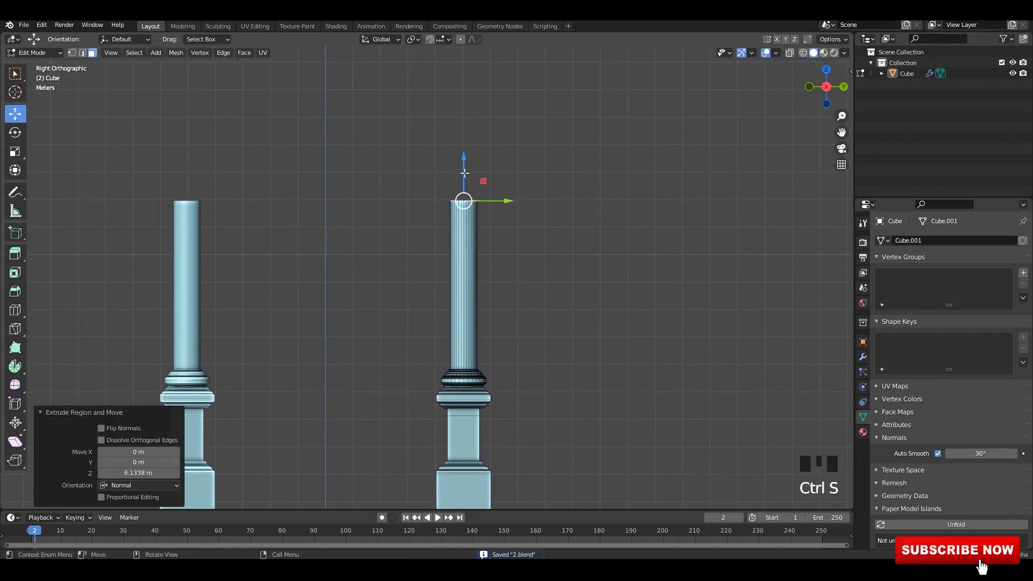
Step: Raise the shaft's top face by about 3.02 m and scale it to about 0.82 to taper the column
drag(464, 172, 464, 84)
scroll(512, 127, up, 1)
shift+scroll(618, 261, up, 2)
key(s)
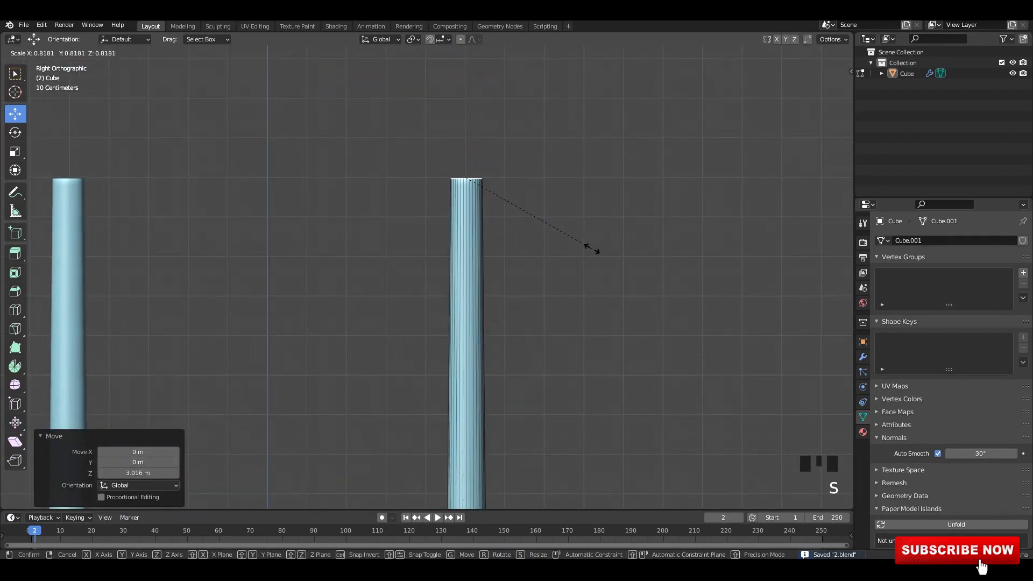
click(591, 249)
Step: Select the whole pillar and move it about 0.76 m along Y toward the mirror centre, saving the file
key(a)
scroll(525, 263, down, 3)
shift+middle_drag(491, 450, 511, 319)
scroll(512, 319, up, 1)
key(ctrl+s)
drag(514, 316, 493, 315)
scroll(493, 302, down, 2)
shift+middle_drag(504, 201, 497, 228)
shift+scroll(497, 228, up, 2)
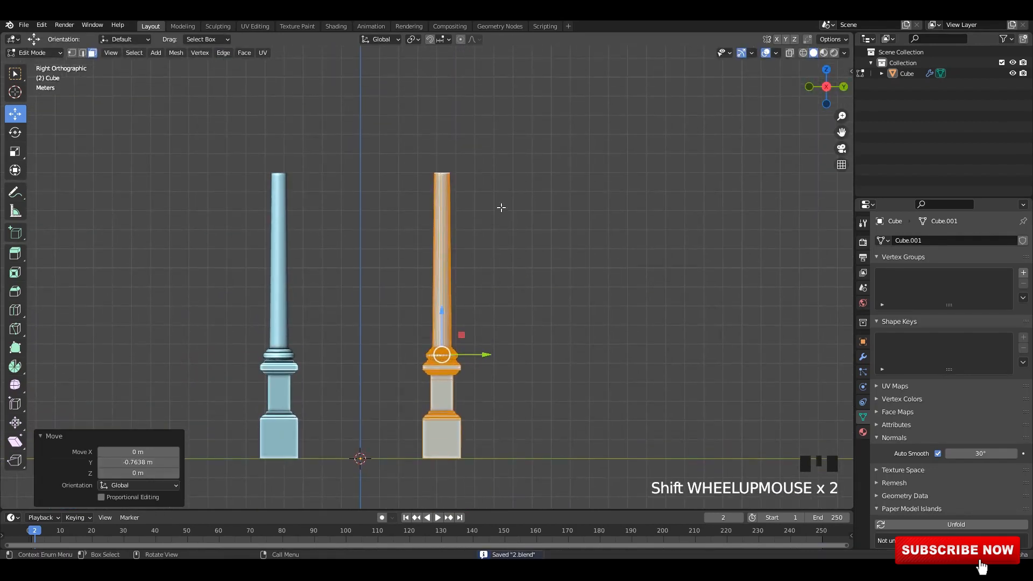
Step: Select the shaft's top face using X-ray display, scale it to 0.983, and save the file
key(alt+z)
drag(380, 115, 513, 196)
key(alt+z)
scroll(519, 183, up, 2)
shift+middle_drag(525, 173, 484, 295)
key(s)
click(531, 190)
key(ctrl+s)
Step: Extrude the shaft's top face upward by about 1.06 m to start the capital
scroll(484, 166, up, 2)
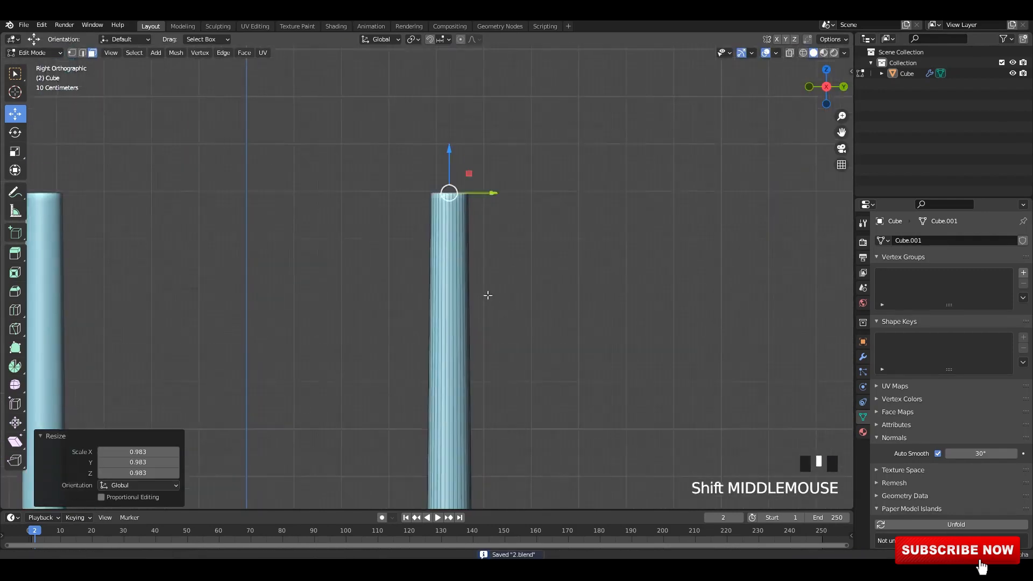
scroll(484, 295, up, 1)
key(e)
click(468, 174)
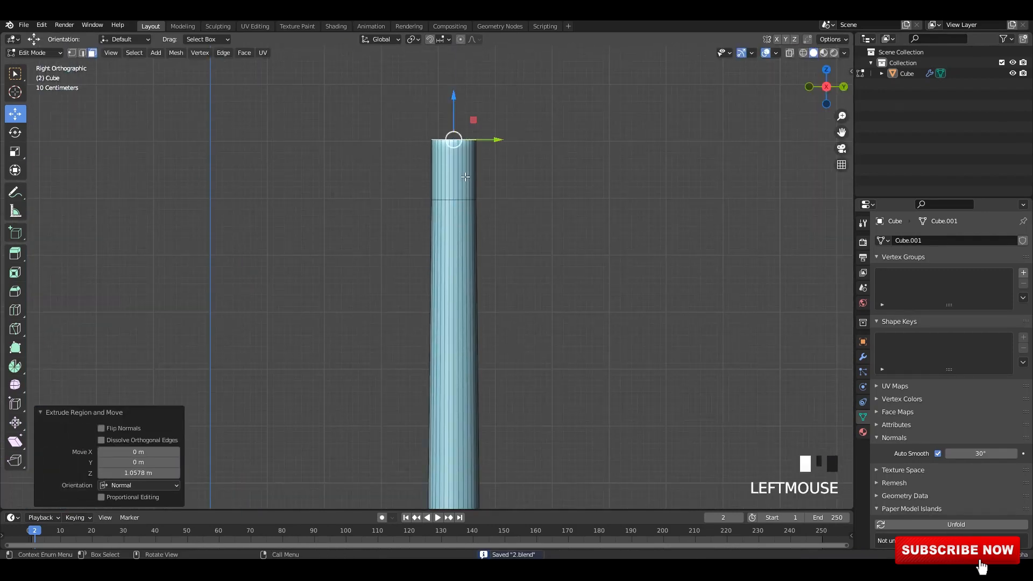
Step: Select the capital's ring of side faces, extrude it in place, and fatten it outward by about 0.577 m
alt+shift+click(456, 178)
scroll(457, 178, up, 2)
key(e)
click(532, 181)
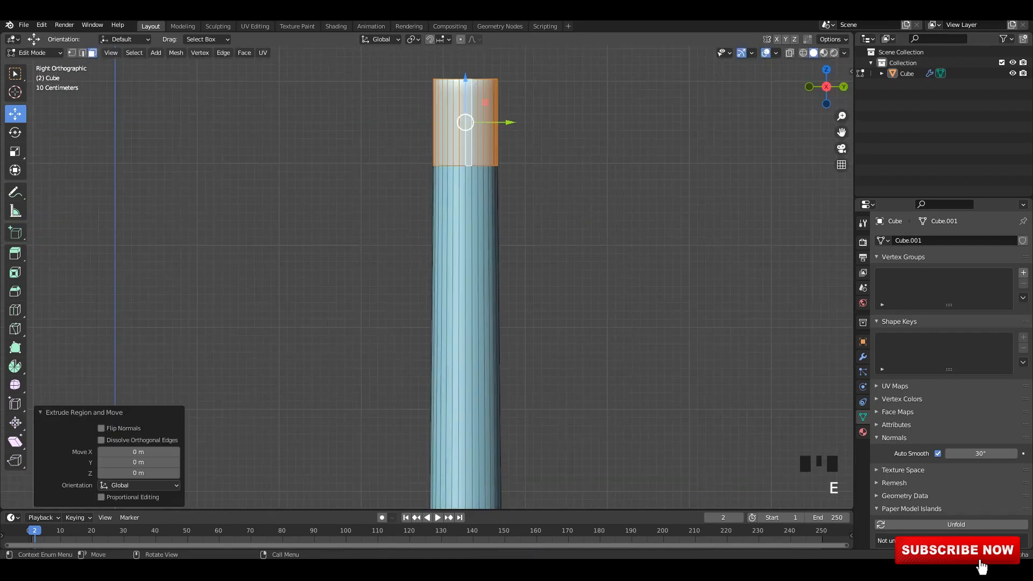
key(alt+s)
click(506, 172)
Step: Bevel the inner edge loop beneath the capital with the 19-segment custom profile, and save the file
middle_drag(506, 172, 479, 134)
scroll(479, 134, up, 5)
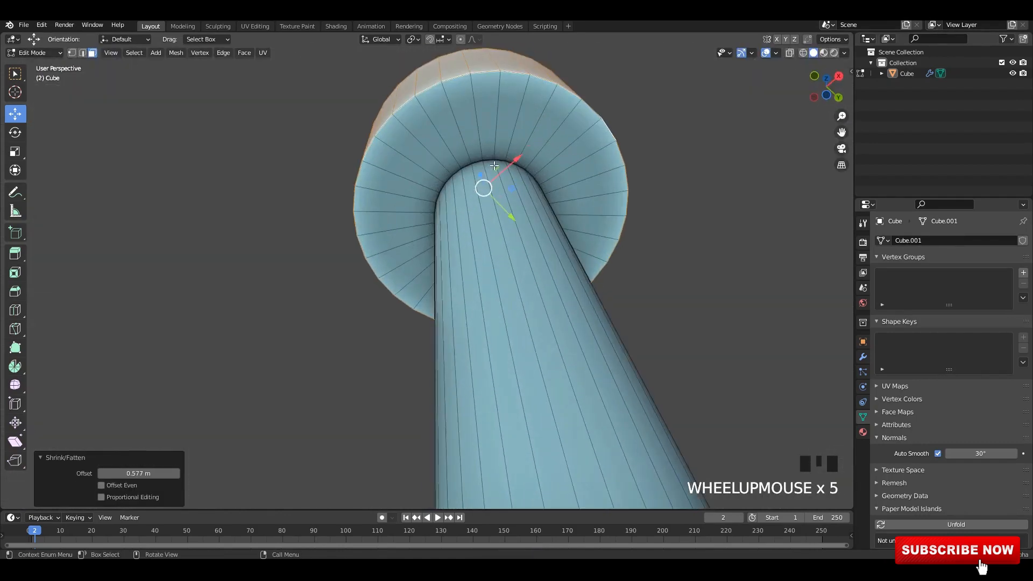
key(2)
click(493, 160)
alt+shift+click(494, 161)
scroll(512, 181, down, 1)
scroll(511, 182, down, 1)
key(ctrl+b)
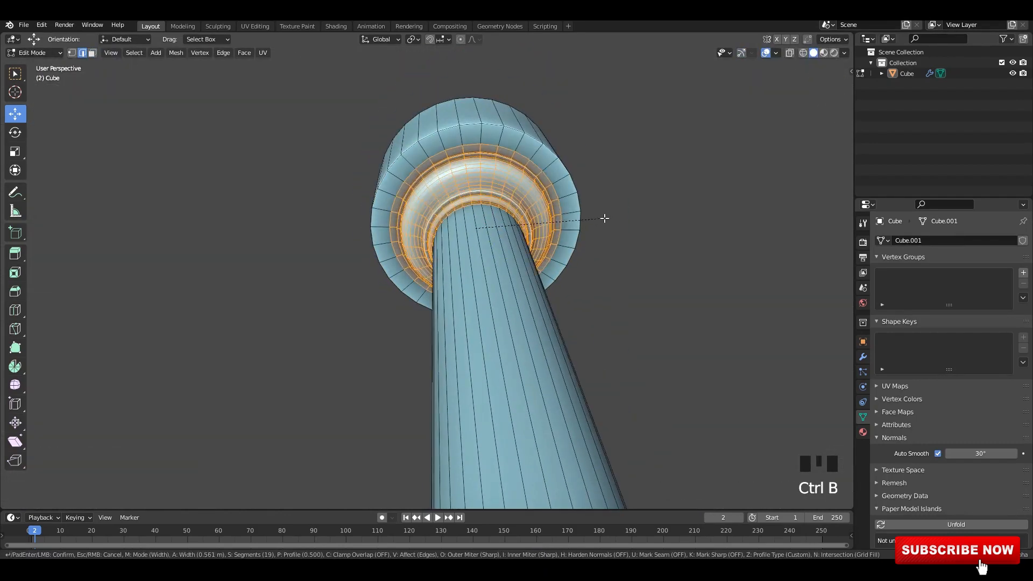
click(622, 212)
key(Tab)
middle_drag(614, 211, 454, 254)
scroll(454, 274, up, 3)
key(Tab)
scroll(454, 254, up, 2)
key(ctrl+s)
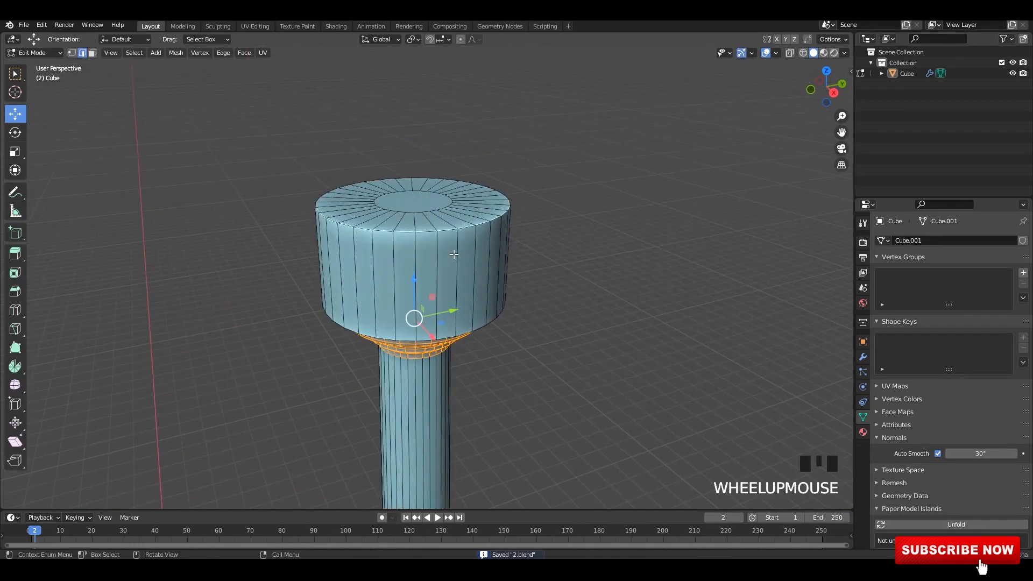
Step: Loop cut around the capital's drum and extrude its upper ring of side faces outward as a wider band
click(477, 275)
right_click(477, 275)
middle_drag(444, 265, 440, 249)
drag(420, 209, 431, 216)
click(451, 231)
alt+shift+click(452, 226)
scroll(430, 215, up, 2)
shift+middle_drag(431, 215, 487, 164)
key(e)
key(alt+s)
click(458, 240)
Step: Bevel the lower outer edge loop of the capital's upper band with 1 segment and a width of about 0.111 m
key(2)
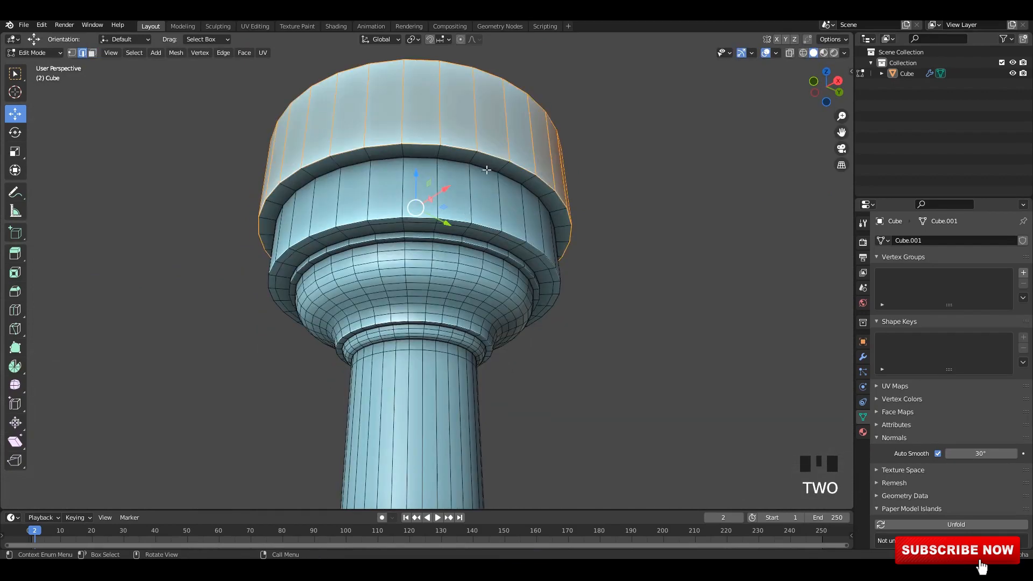
click(492, 156)
scroll(549, 258, up, 2)
key(ctrl+b)
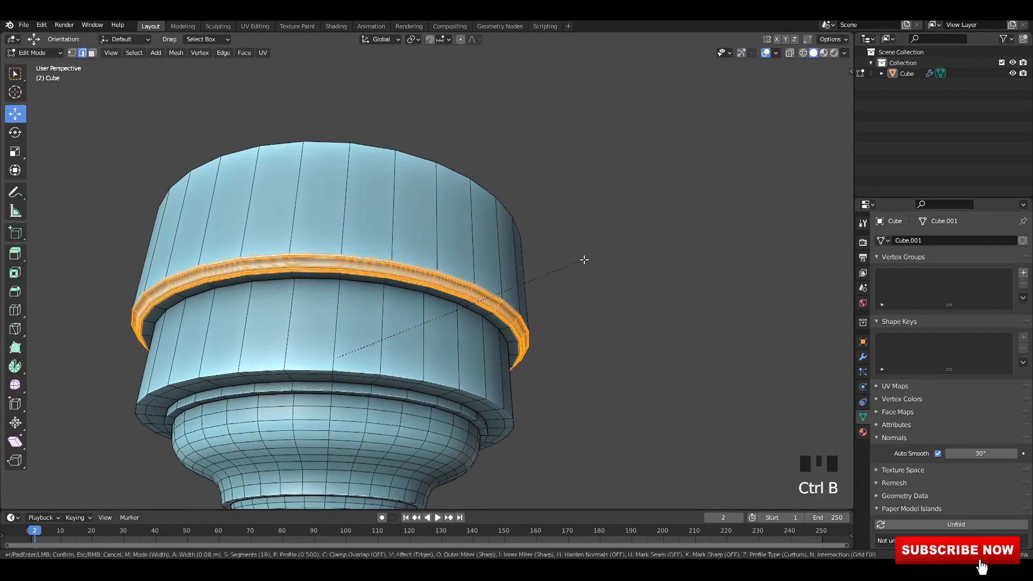
click(570, 269)
scroll(444, 272, up, 3)
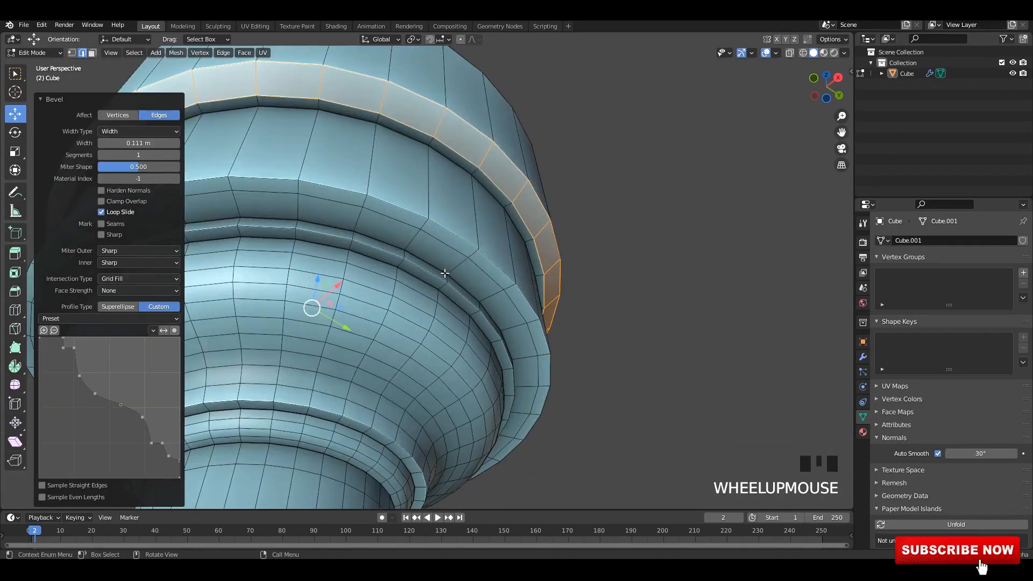
Step: Slide the edge loop just outside the capital's underside molding outward by a factor of about 0.724
alt+shift+click(447, 244)
shift+middle_drag(447, 243, 455, 245)
key(g)
key(g)
click(436, 218)
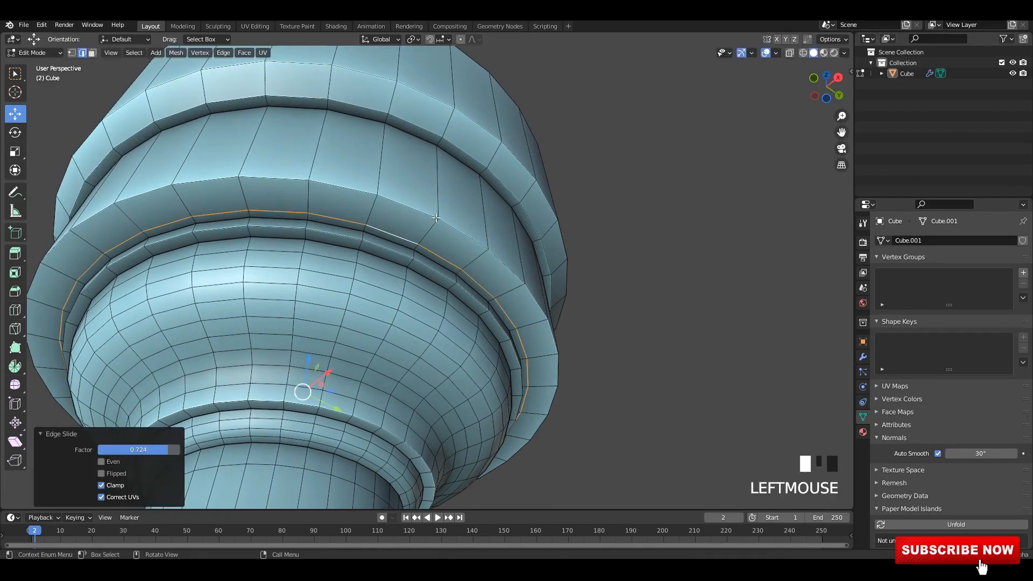
Step: Bevel the lower outer edge loop of the capital's lower band with 1 segment, about 0.101 m wide, and save the file
alt+shift+click(436, 218)
key(ctrl+b)
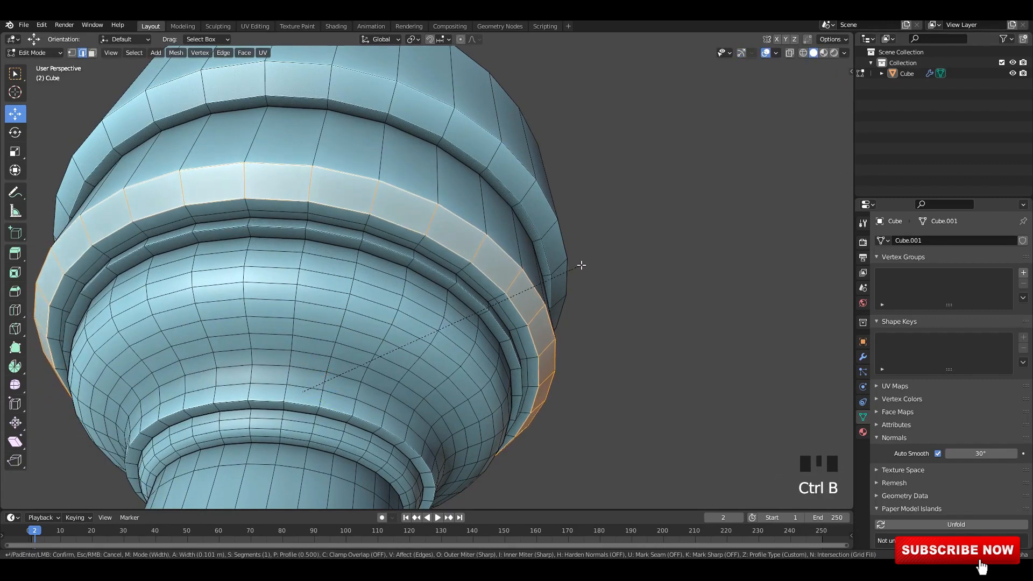
click(581, 265)
key(Tab)
scroll(558, 270, down, 3)
scroll(486, 280, down, 5)
alt+middle_click(507, 273)
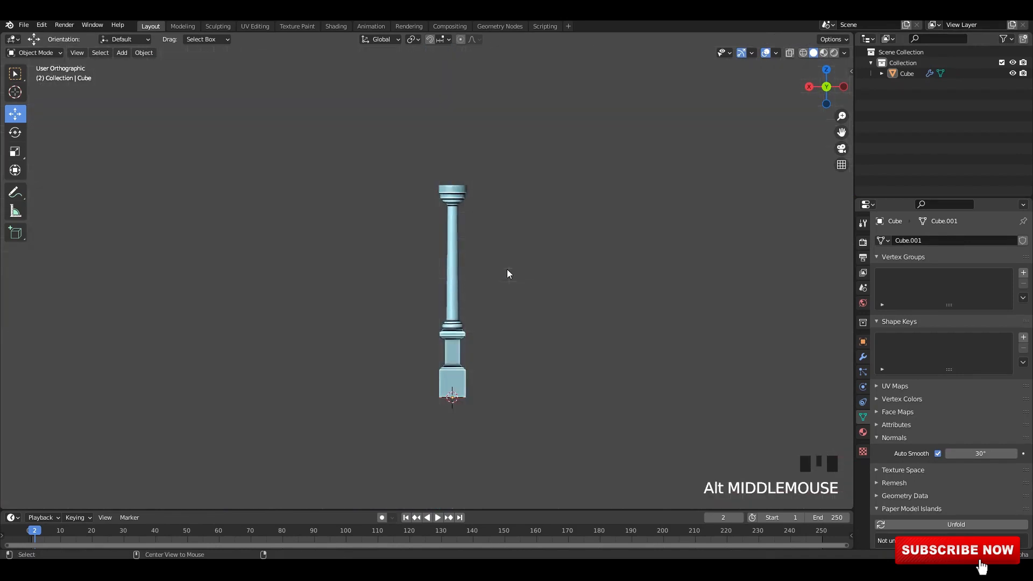
click(495, 257)
scroll(476, 266, up, 2)
key(ctrl+s)
Step: Select the whole pillar mesh and shift it slightly outward along Y, inspecting it with X-ray display
key(Tab)
key(a)
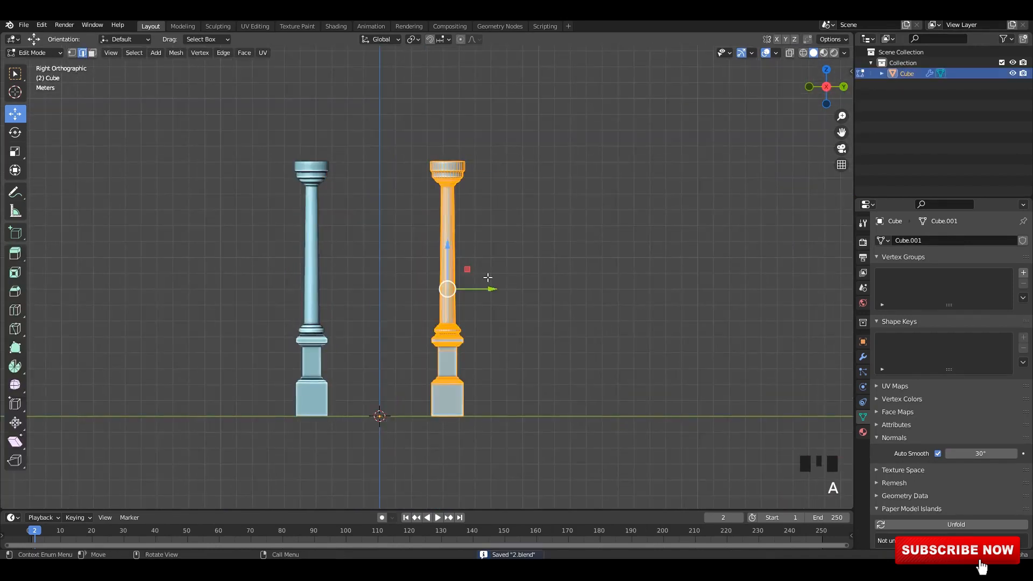
scroll(487, 276, up, 1)
drag(480, 293, 484, 295)
key(alt+z)
key(Tab)
key(alt+z)
Step: Duplicate the base block's rear face in place and extrude the copy into a separate backing block, saving the file
middle_drag(522, 234, 429, 309)
scroll(486, 195, up, 2)
key(Tab)
scroll(429, 309, up, 2)
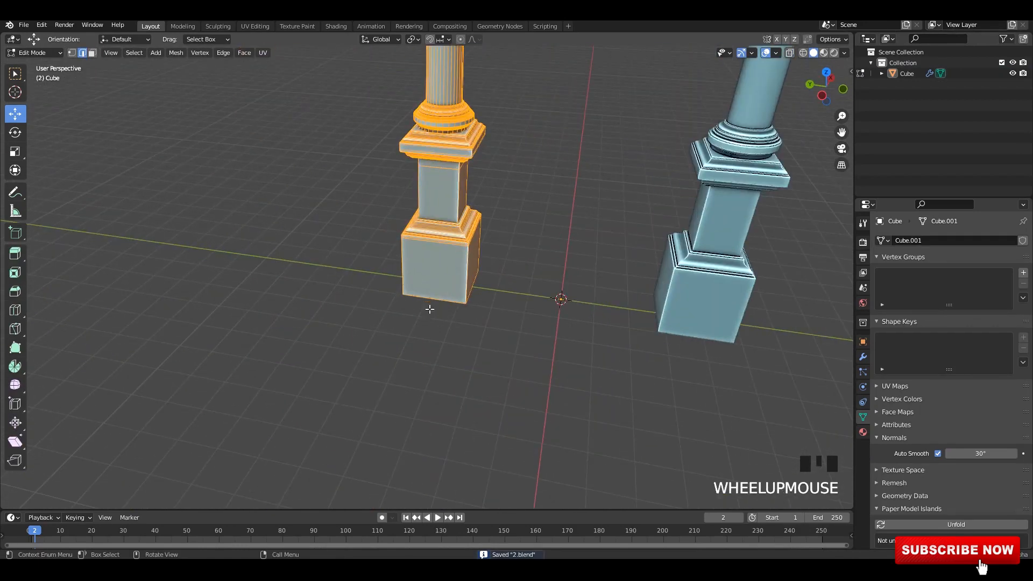
key(3)
click(436, 264)
key(shift+d)
middle_drag(431, 270, 479, 296)
key(Escape)
key(ctrl+s)
key(r)
key(Escape)
key(e)
click(437, 274)
key(ctrl+s)
Step: Move the backing block's side faces outward so it is wider than the pillar base, and save the file
scroll(455, 298, up, 2)
click(473, 294)
drag(450, 302, 465, 310)
middle_drag(474, 308, 667, 256)
key(ctrl+s)
click(463, 263)
middle_drag(463, 263, 515, 273)
key(ctrl+s)
drag(495, 275, 514, 283)
Step: Select the backing block's top face and raise it by about 6.8 m behind the column
click(473, 225)
scroll(526, 235, down, 2)
alt+middle_drag(526, 235, 439, 336)
scroll(406, 211, down, 3)
drag(456, 344, 482, 196)
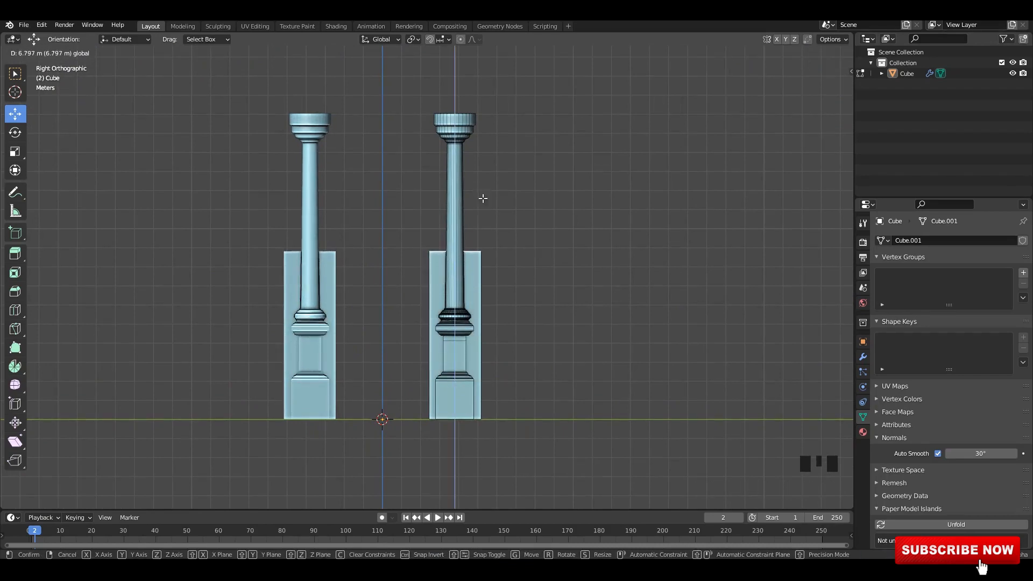
drag(483, 199, 482, 199)
Step: Raise the backing block's top face by about 0.29 m and extrude it upward by about 1.25 m
scroll(482, 199, up, 2)
shift+middle_drag(475, 201, 480, 231)
drag(473, 231, 476, 222)
key(e)
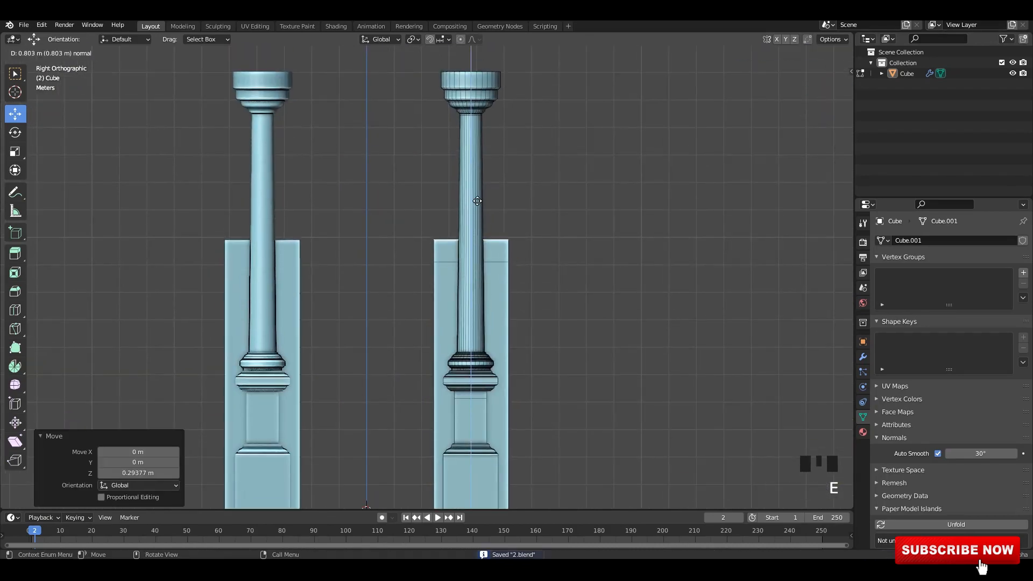
click(479, 197)
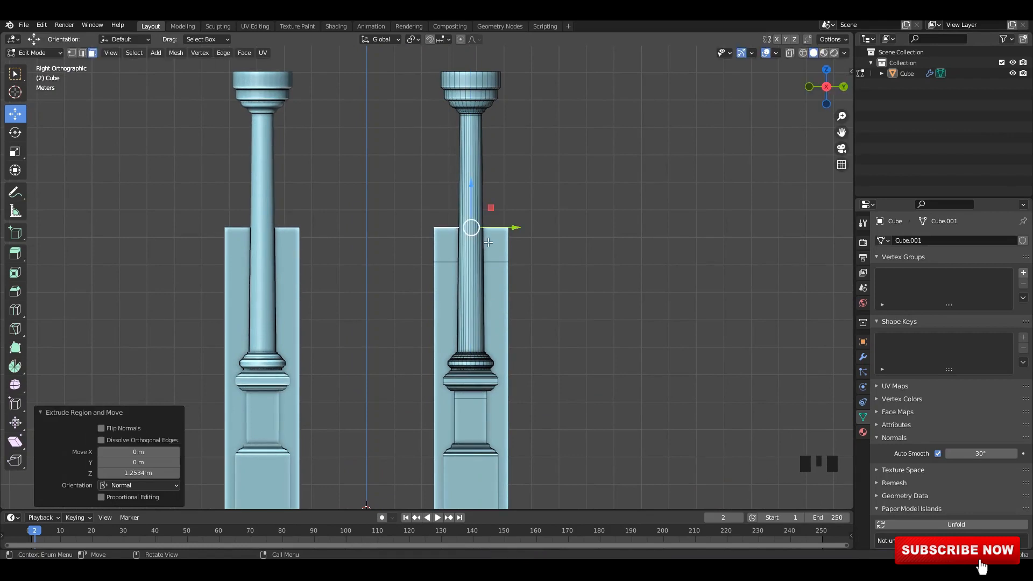
Step: Add one centred vertical loop cut through the backing block
click(494, 247)
scroll(465, 269, up, 2)
middle_drag(494, 248, 484, 284)
scroll(468, 254, up, 1)
click(467, 240)
right_click(468, 240)
Step: Bevel the backing block's central vertical loop into a flat strip about 1.04 m wide with a single segment
key(alt+z)
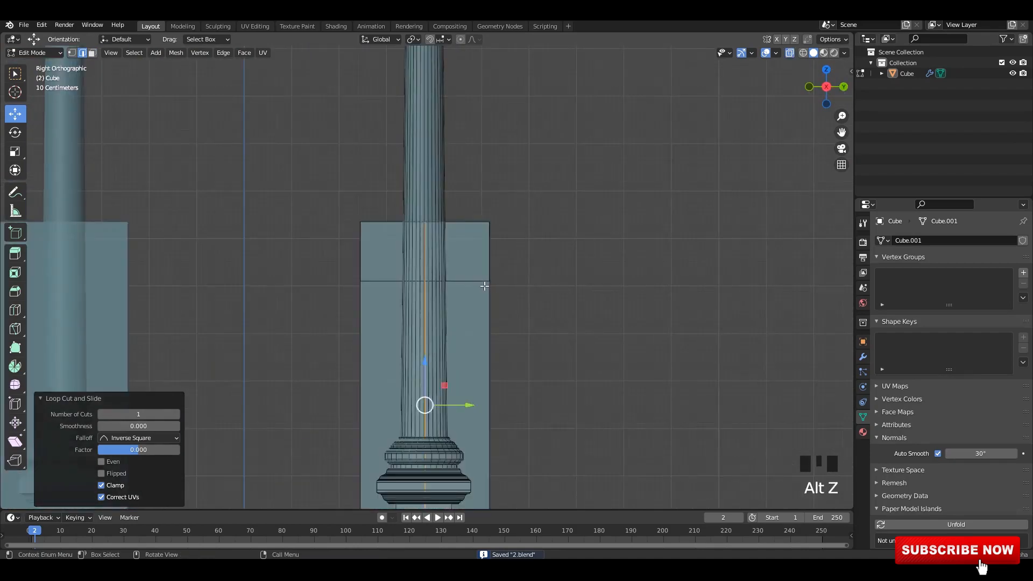
scroll(488, 288, up, 2)
key(ctrl+b)
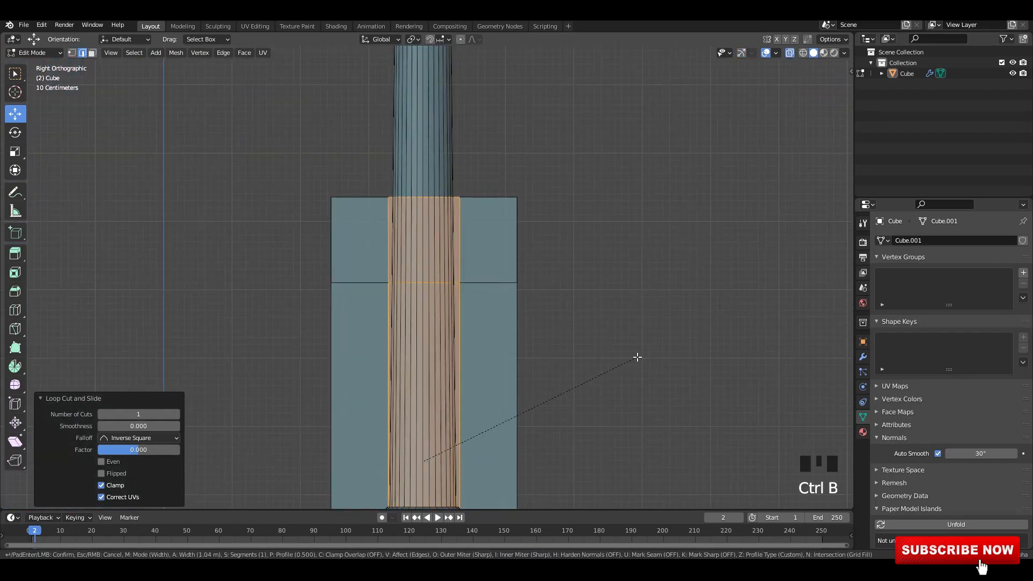
click(633, 357)
key(alt+z)
Step: Select the outer faces of the backing block's upper section on both sides of the column, and save the file
click(494, 247)
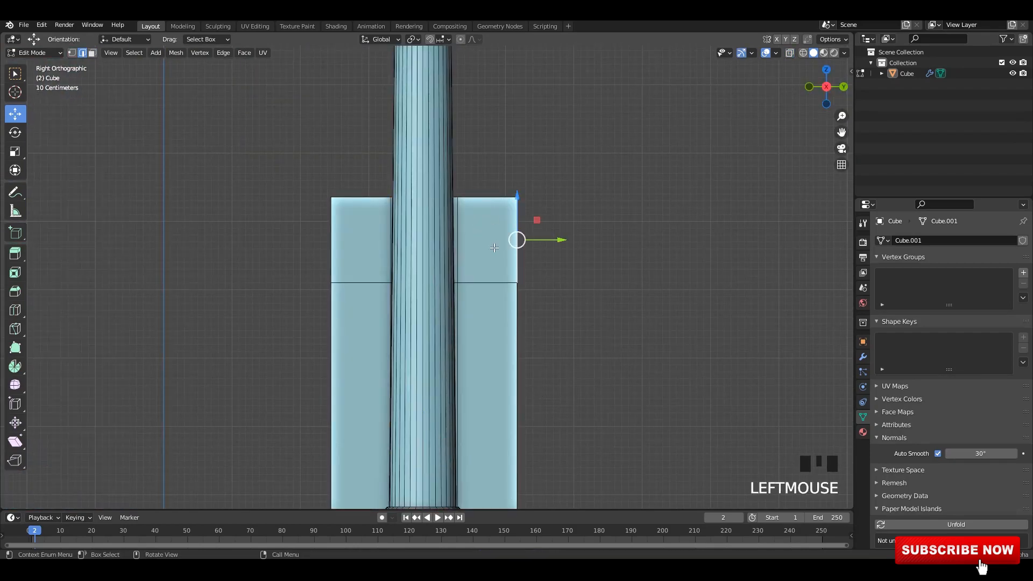
key(3)
click(489, 241)
middle_drag(489, 241, 447, 269)
shift+click(491, 258)
middle_drag(323, 259, 395, 263)
key(ctrl+s)
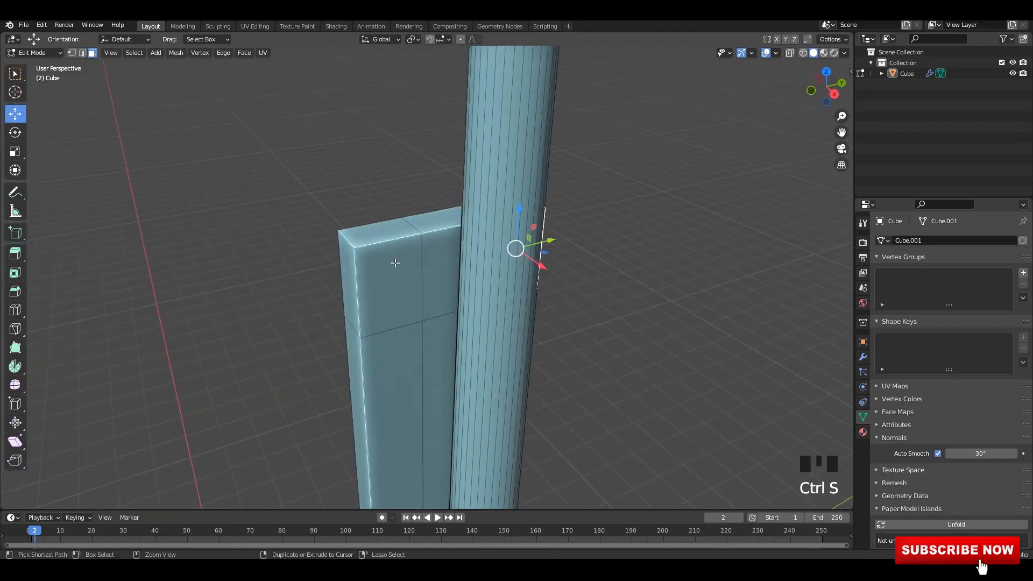
shift+click(391, 266)
key(ctrl+s)
Step: Extrude the selected upper faces in place and fatten them outward by 0.384 m with even offset
key(e)
right_click(323, 322)
key(alt+s)
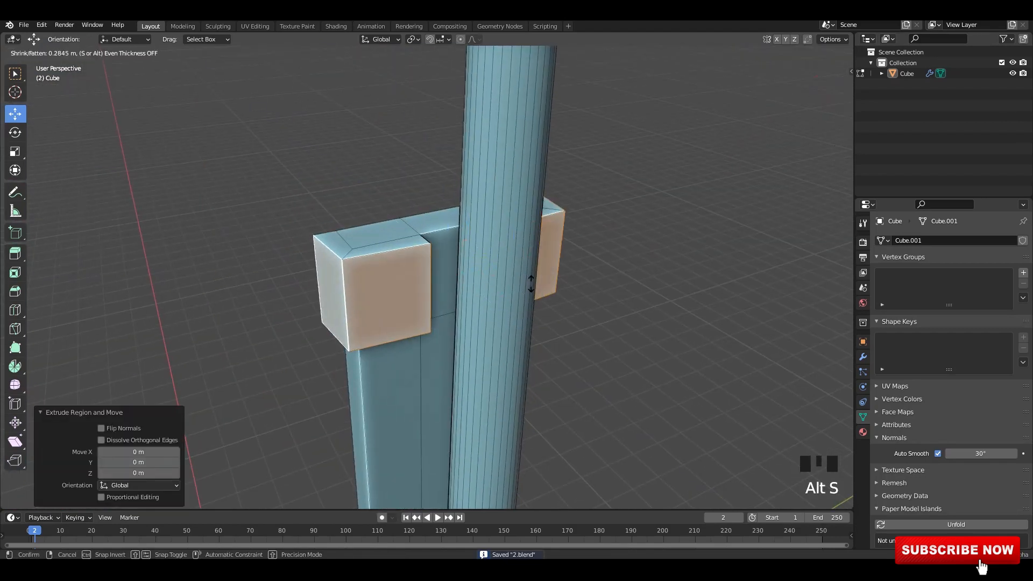
click(260, 404)
click(102, 485)
middle_drag(387, 349, 410, 265)
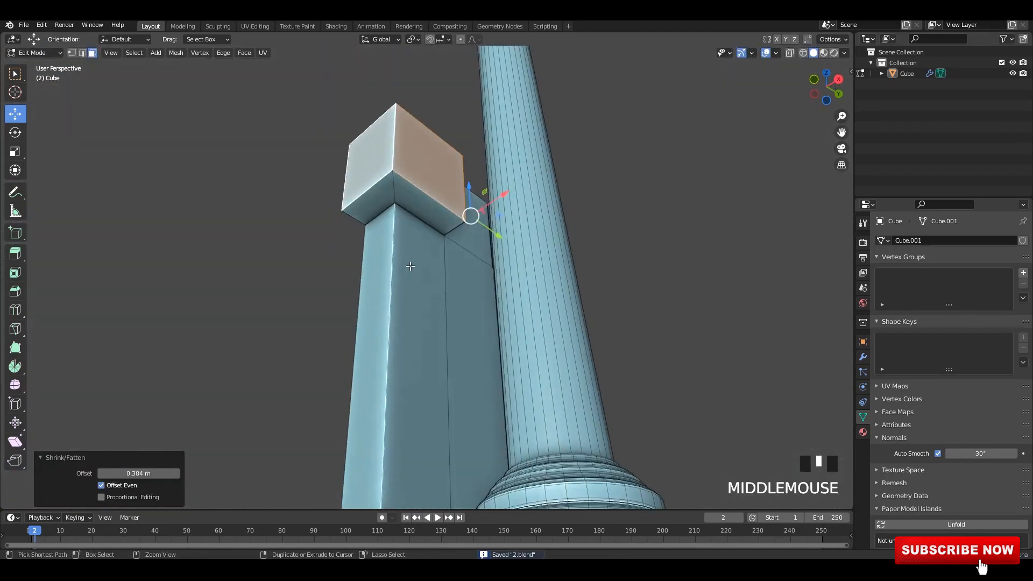
Step: Select the lower outer edge loops of both projecting corner blocks, and save the file
shift+middle_drag(417, 213, 416, 231)
key(2)
click(417, 212)
middle_drag(551, 265, 425, 264)
key(ctrl+s)
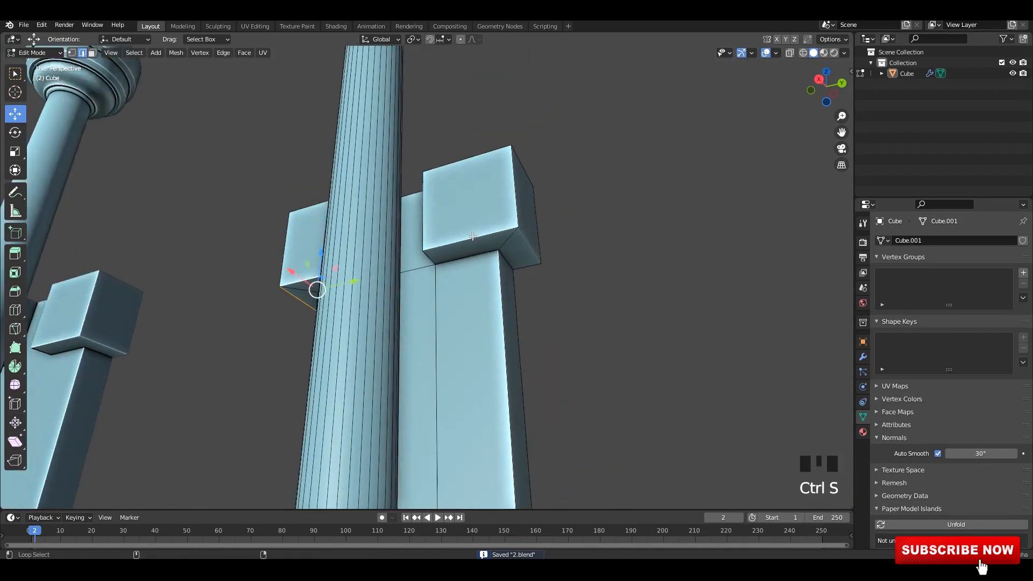
alt+shift+click(479, 238)
Step: Bevel the corner blocks' lower edges with the custom molding profile, 0.481 m wide with 20 segments, and save the file
shift+middle_drag(507, 260, 496, 268)
scroll(495, 267, up, 1)
key(ctrl+b)
scroll(616, 271, up, 19)
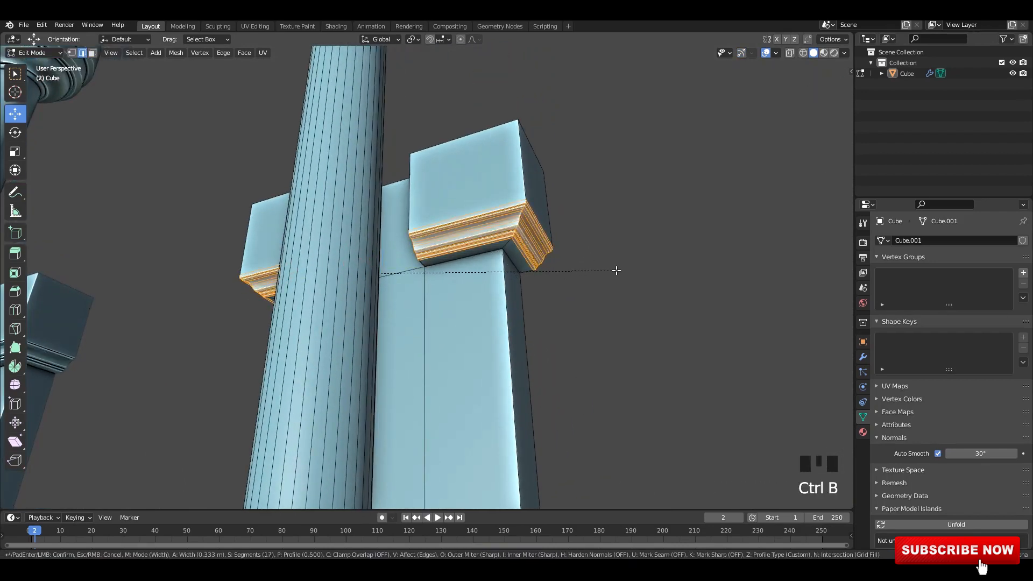
click(627, 267)
key(ctrl+s)
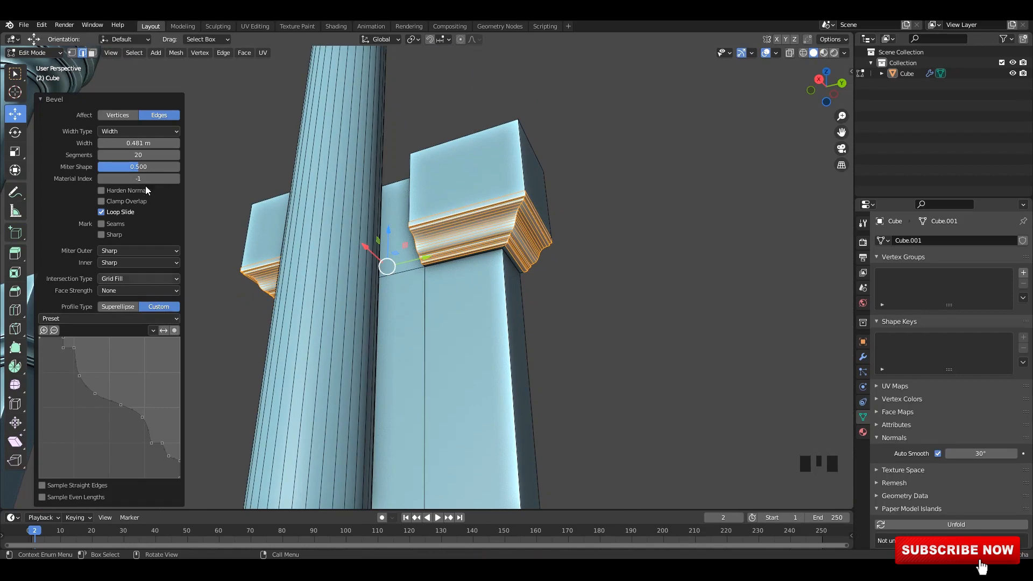
Step: Set the molding bevel to 19 segments, fine-tune its width, and save the file
click(99, 154)
shift+middle_drag(471, 259, 484, 253)
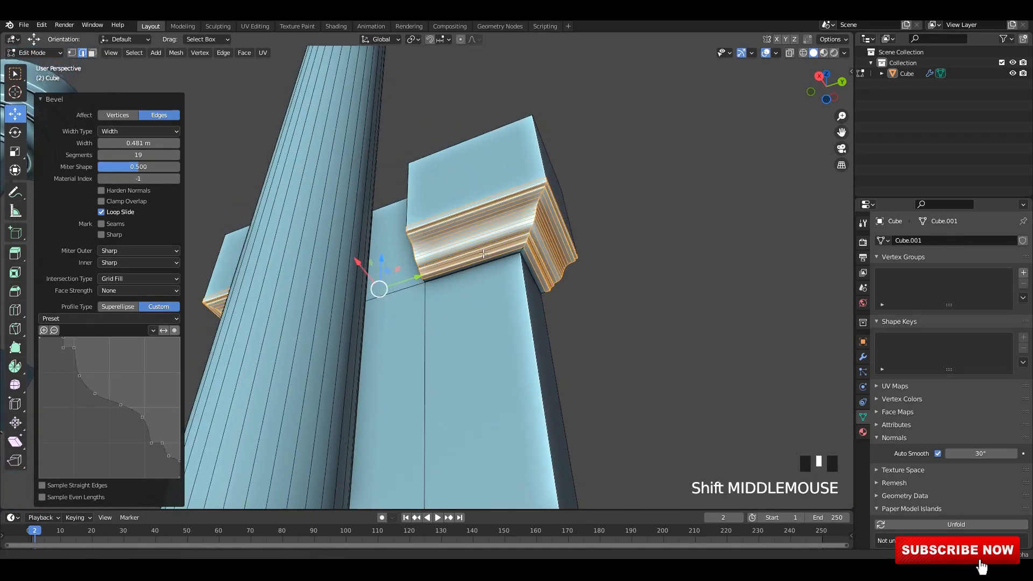
drag(139, 143, 141, 143)
key(Tab)
scroll(545, 277, down, 3)
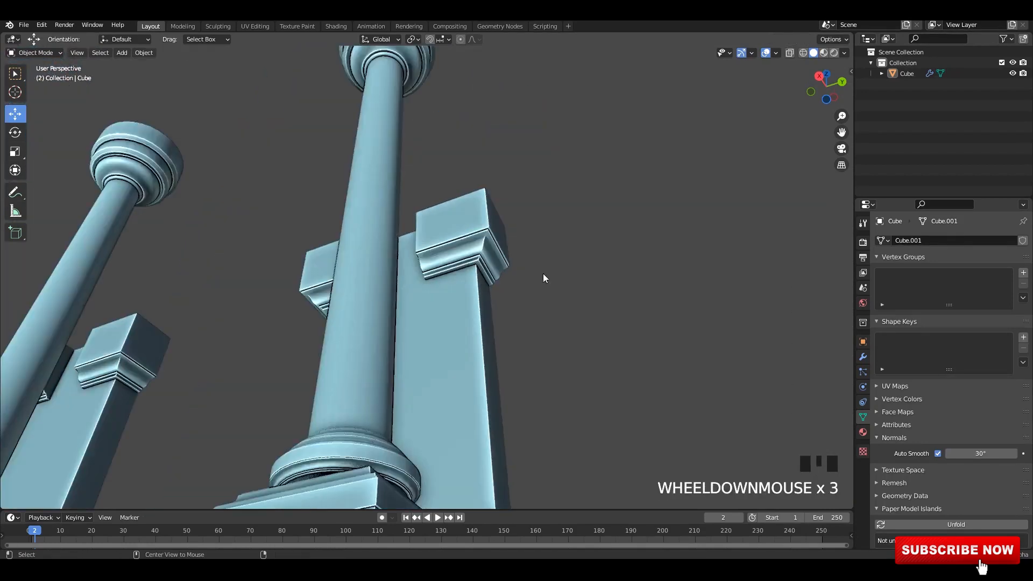
key(KP_3)
click(578, 270)
scroll(560, 272, down, 4)
key(ctrl+s)
shift+middle_drag(537, 273, 453, 286)
key(ctrl+s)
Step: Select the top face of the corner block on the archway side and duplicate it in place
shift+scroll(451, 238, up, 2)
scroll(425, 276, up, 5)
key(Tab)
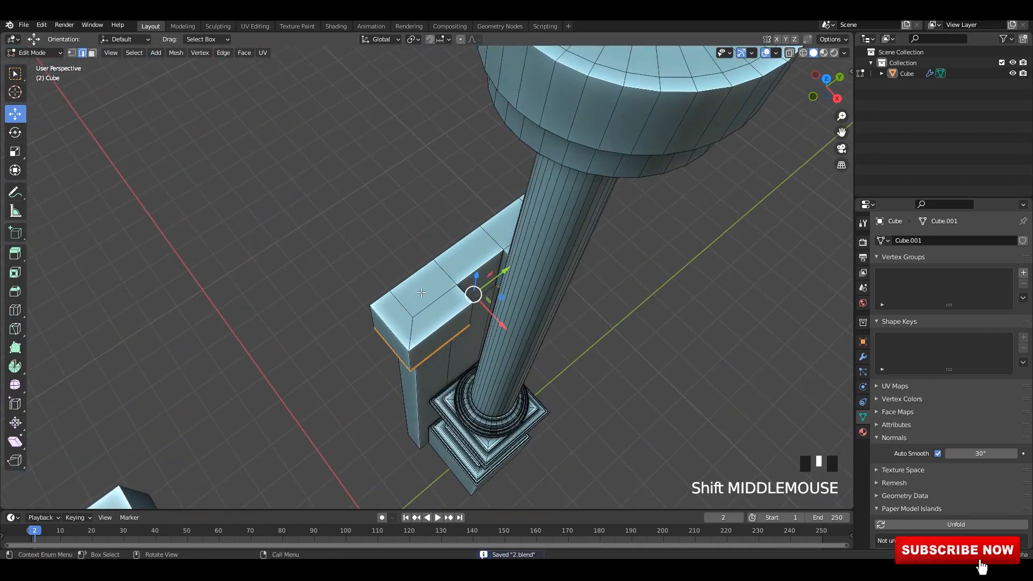
key(3)
click(427, 289)
middle_drag(424, 321, 488, 311)
right_click(441, 287)
Step: Place the 3D cursor on the archway's centre axis, level with the corner blocks' tops, and save the file
scroll(473, 306, up, 3)
scroll(453, 287, up, 1)
scroll(427, 288, up, 2)
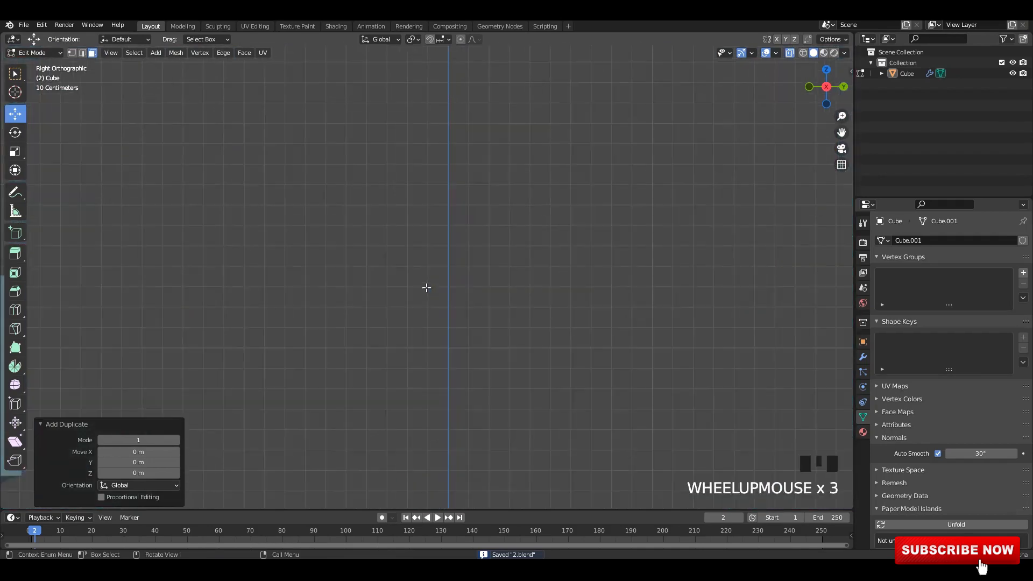
scroll(448, 291, down, 3)
scroll(452, 288, up, 5)
scroll(481, 284, down, 4)
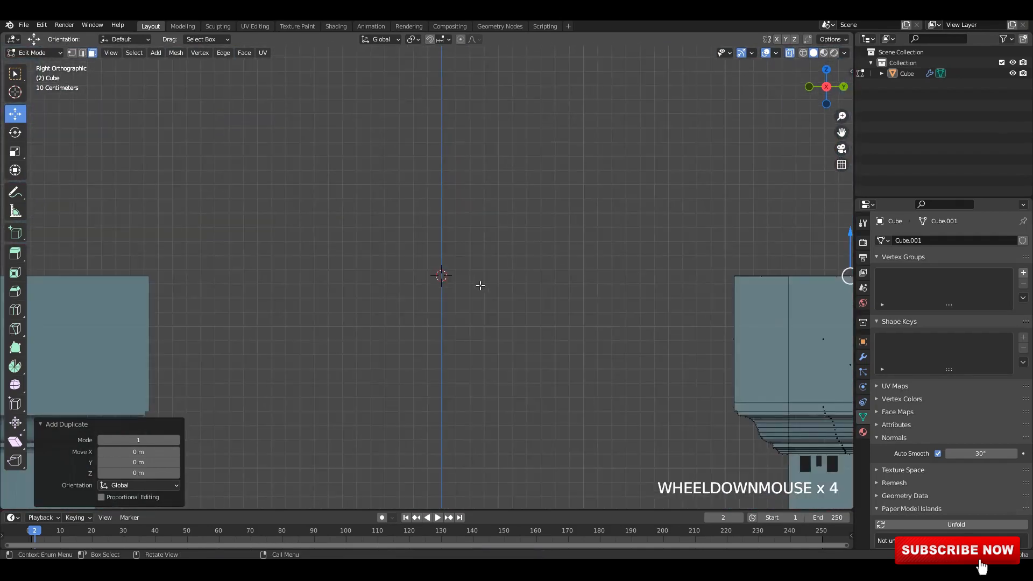
shift+middle_drag(502, 286, 489, 281)
key(ctrl+s)
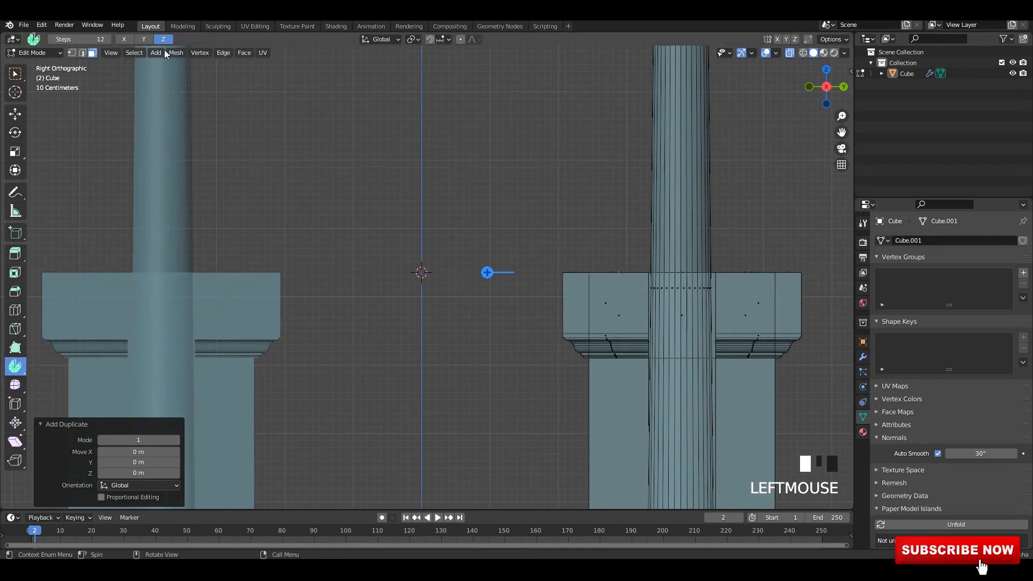
Step: Spin the duplicated face by -90° around the X axis in 12 steps to form half of the arch
drag(475, 201, 306, 201)
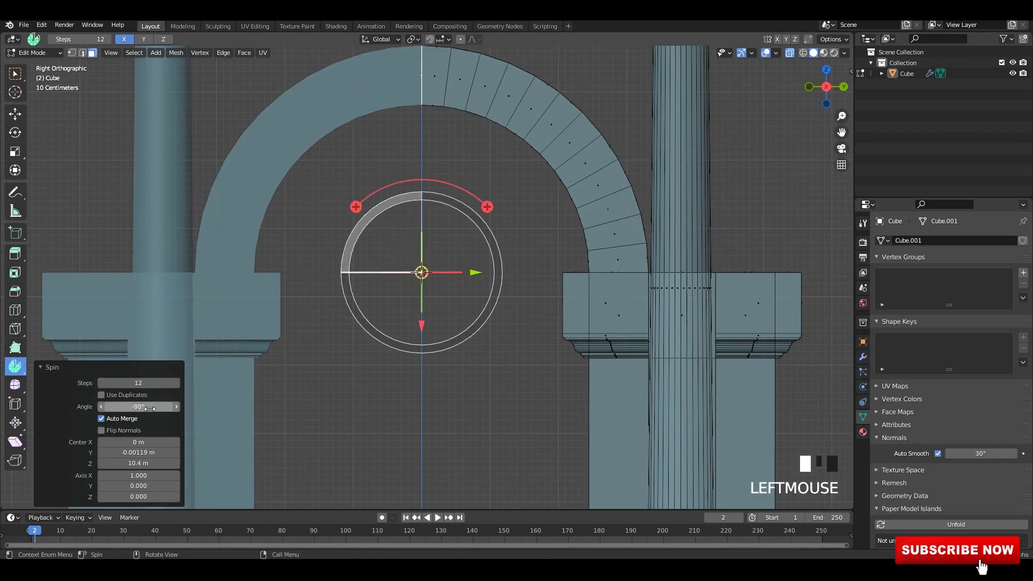
click(15, 113)
shift+scroll(422, 74, up, 2)
Step: Enable clipping on the Mirror modifier so the arch halves join at the centre, and save the file
drag(418, 168, 490, 156)
click(863, 357)
click(941, 327)
scroll(449, 176, up, 1)
key(Tab)
key(alt+z)
scroll(476, 272, down, 6)
click(538, 279)
middle_drag(509, 272, 456, 233)
scroll(532, 280, down, 4)
key(ctrl+s)
scroll(463, 332, up, 4)
Step: Select the arch's faces and reduce the selection to its front faces only
key(Tab)
middle_drag(465, 336, 445, 288)
scroll(491, 293, up, 2)
click(500, 279)
alt+shift+click(534, 298)
key(alt+z)
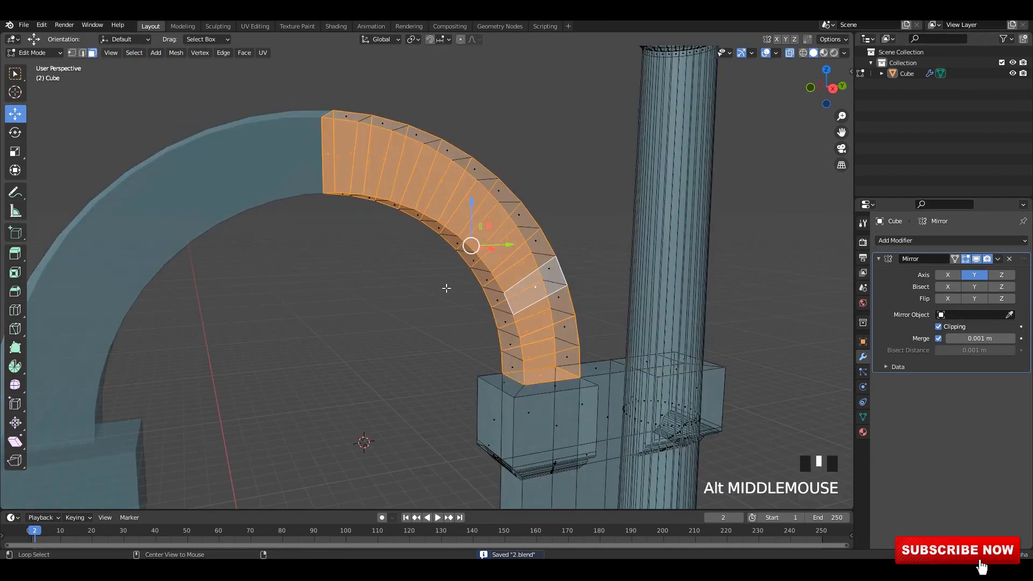
ctrl+drag(550, 82, 424, 467)
Step: Move the arch's front faces along X by about 0.28 m and fine-tune their depth
drag(367, 248, 344, 249)
middle_drag(304, 269, 514, 301)
scroll(518, 301, up, 2)
key(alt+z)
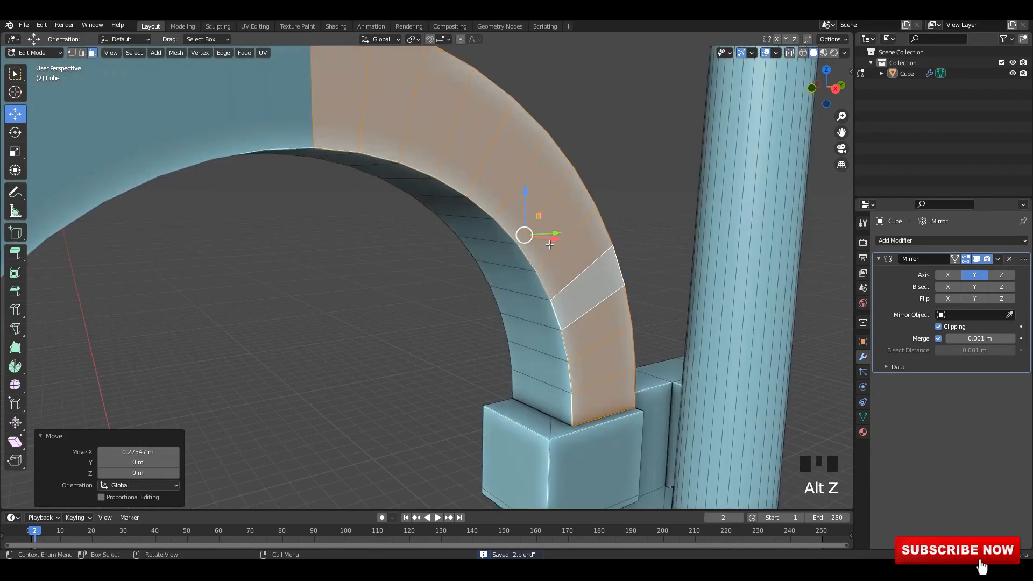
drag(552, 237, 550, 305)
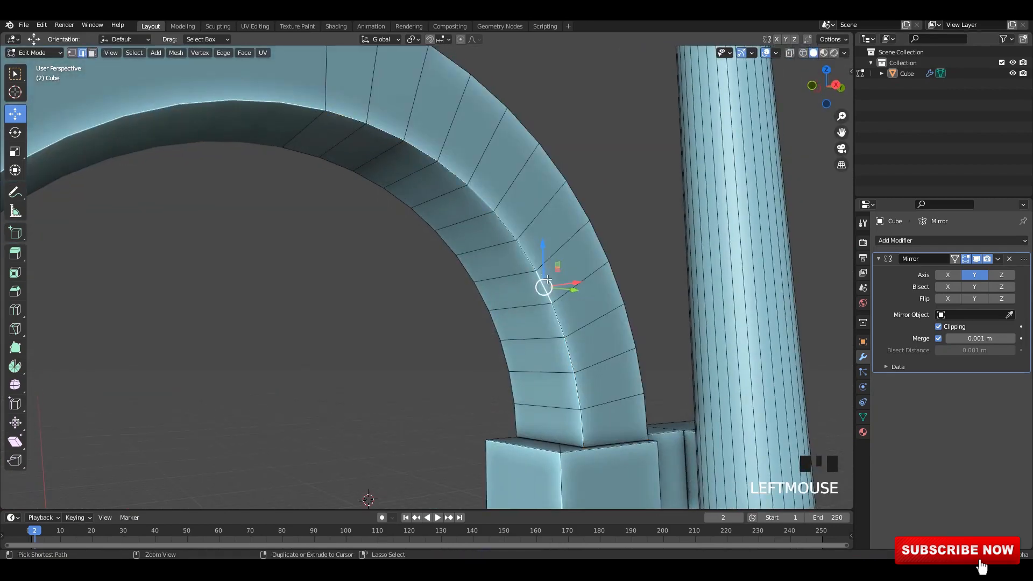
Step: Apply the object's transform, bevel the arch's inner front edge 0.901 m wide with 19 custom-profile segments, and save the file
key(Tab)
key(ctrl+a)
click(550, 272)
key(Tab)
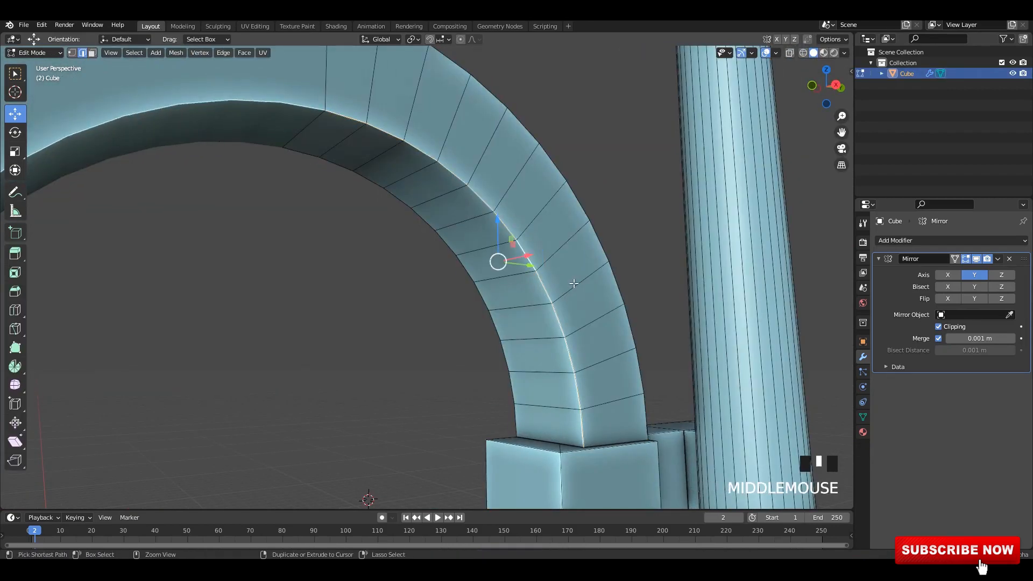
key(ctrl+b)
scroll(611, 272, up, 18)
click(669, 265)
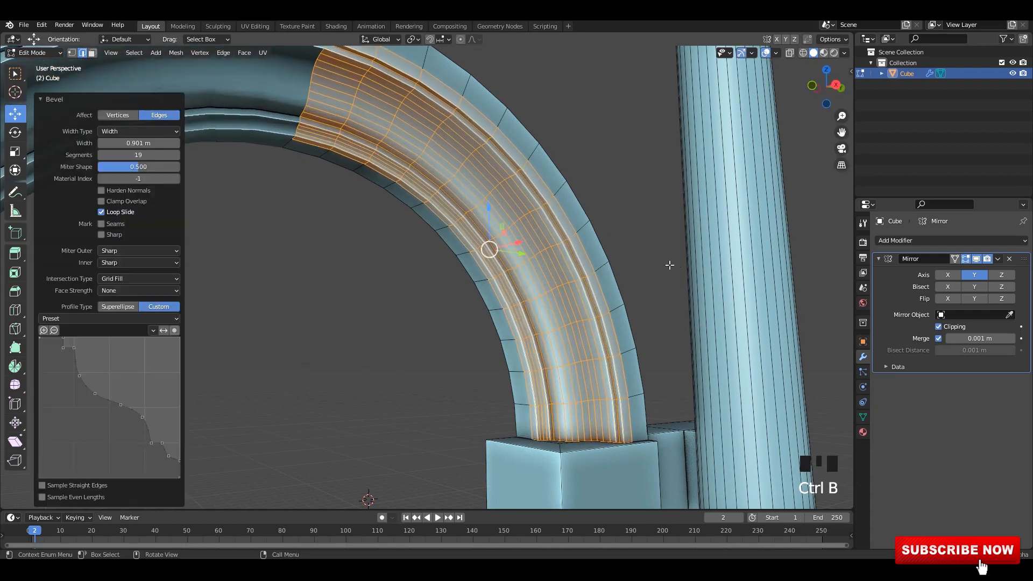
key(Tab)
scroll(563, 287, down, 2)
middle_drag(563, 287, 473, 295)
key(ctrl+s)
key(ctrl+s)
Step: Select the backing block's central top face behind the column, duplicate it in place, and save the file
scroll(468, 317, up, 3)
key(Tab)
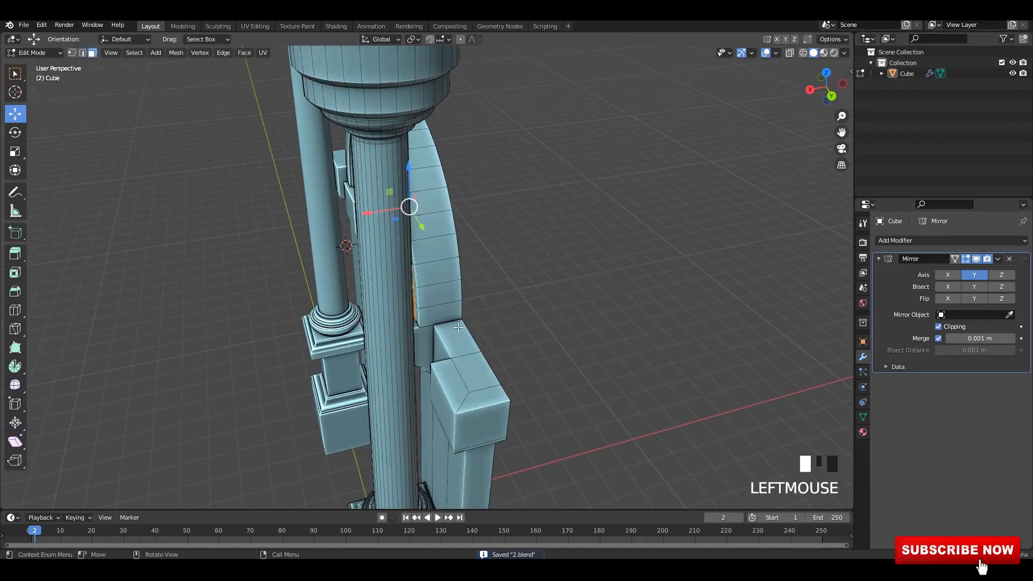
middle_drag(441, 334, 412, 350)
shift+middle_drag(412, 350, 384, 365)
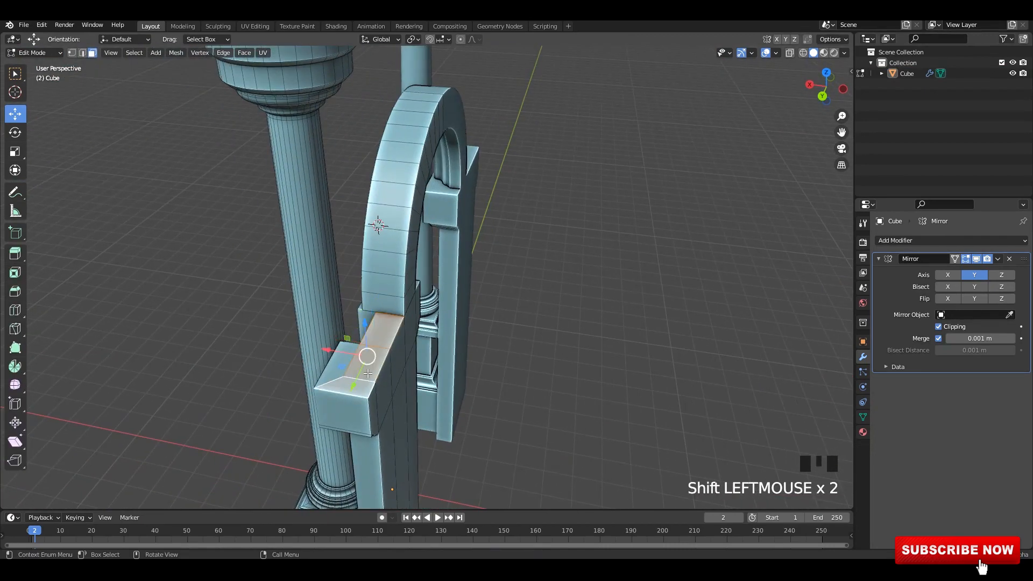
click(397, 330)
mouse_move(397, 329)
middle_down()
mouse_move(369, 334)
mouse_move(399, 325)
middle_up()
key(shift+d)
right_click(401, 323)
key(ctrl+s)
key(r)
right_click(369, 307)
Step: Extrude the duplicated face upward past the column's capital, and extrude its top by a further 1.25 m
key(e)
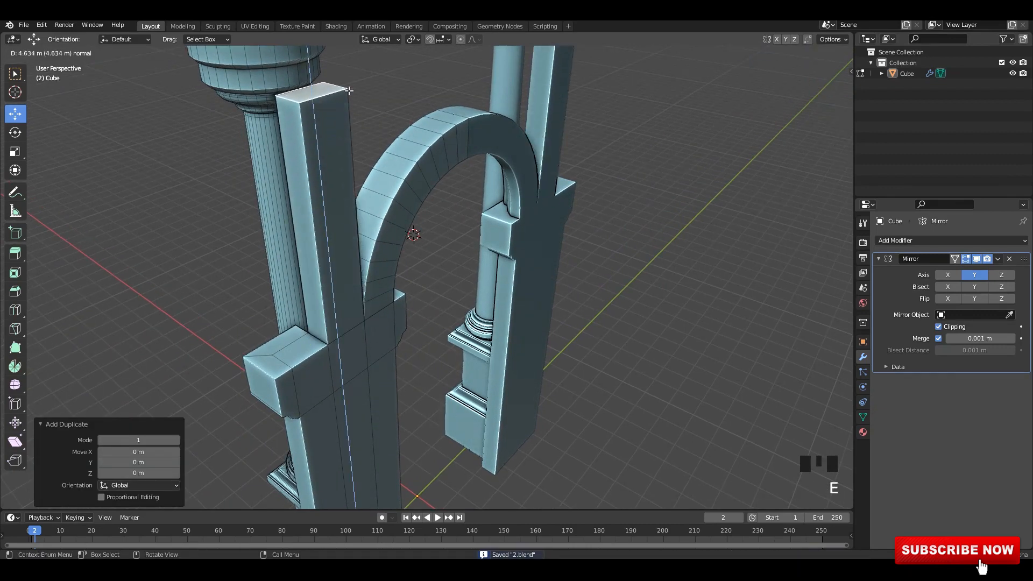
click(487, 194)
scroll(487, 193, down, 4)
alt+scroll(487, 197, up, 1)
alt+middle_drag(474, 198, 443, 314)
mouse_move(507, 205)
mouse_down()
mouse_move(509, 167)
mouse_move(510, 187)
mouse_up()
key(e)
click(510, 176)
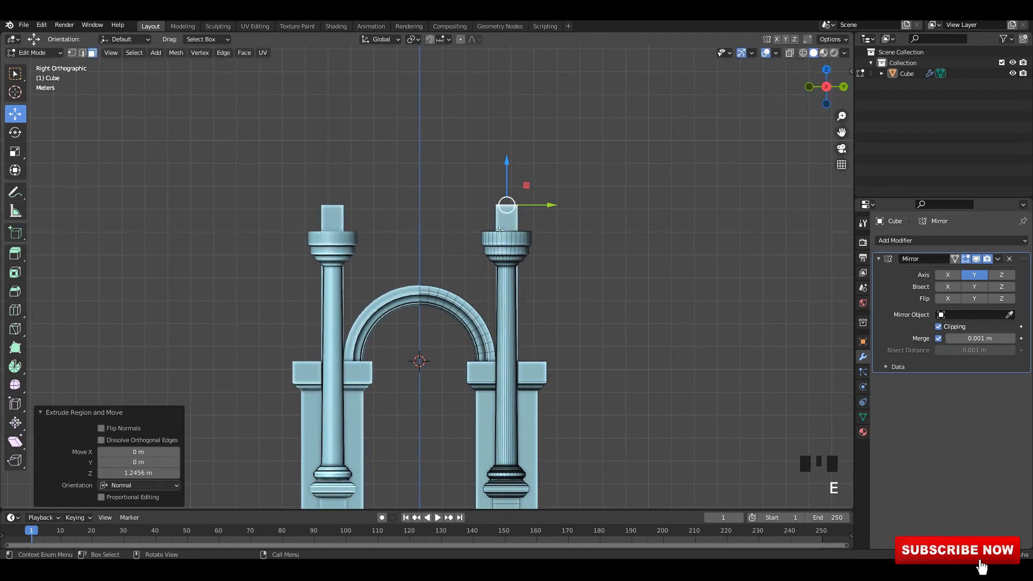
Step: Move the upper pier's side faces outward so it extends beyond the column on both sides, and save the file
scroll(473, 196, up, 3)
middle_drag(435, 155, 545, 258)
key(ctrl+s)
click(499, 154)
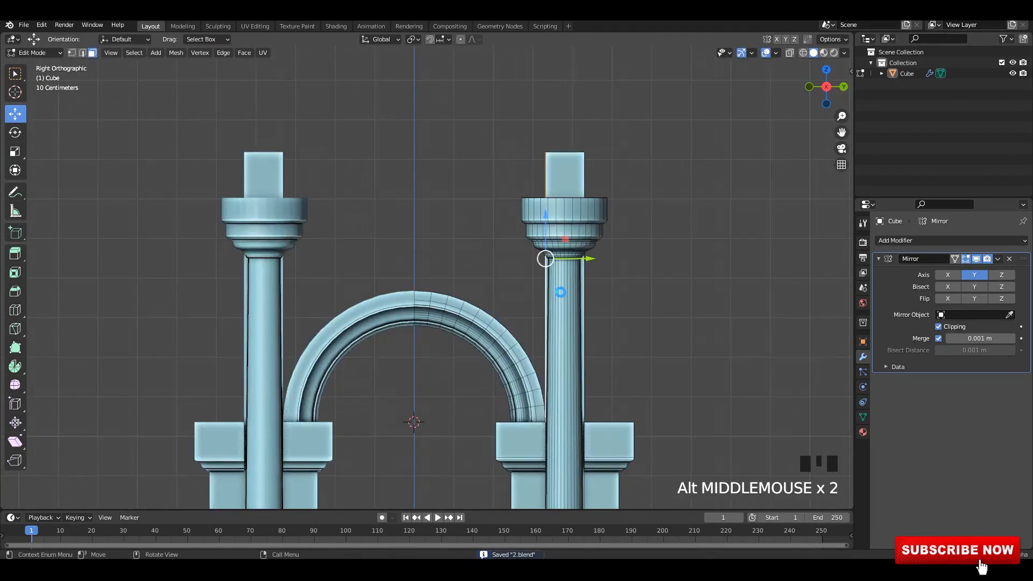
drag(552, 262, 558, 262)
shift+middle_drag(559, 262, 591, 268)
shift+click(548, 194)
key(ctrl+s)
drag(591, 268, 637, 280)
scroll(583, 269, down, 4)
key(Tab)
scroll(521, 251, down, 3)
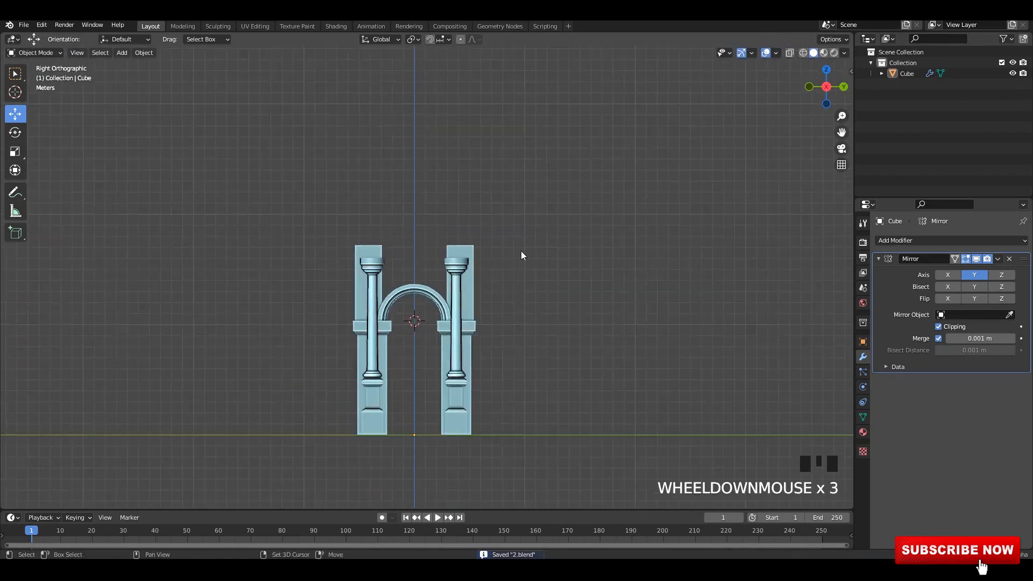
scroll(507, 180, up, 4)
key(ctrl+s)
Step: Delete the arch's end face at the crown, where the mirrored halves meet
shift+middle_drag(521, 250, 431, 239)
scroll(423, 252, up, 3)
key(Tab)
click(406, 254)
scroll(388, 227, up, 2)
key(alt+z)
key(x)
key(Tab)
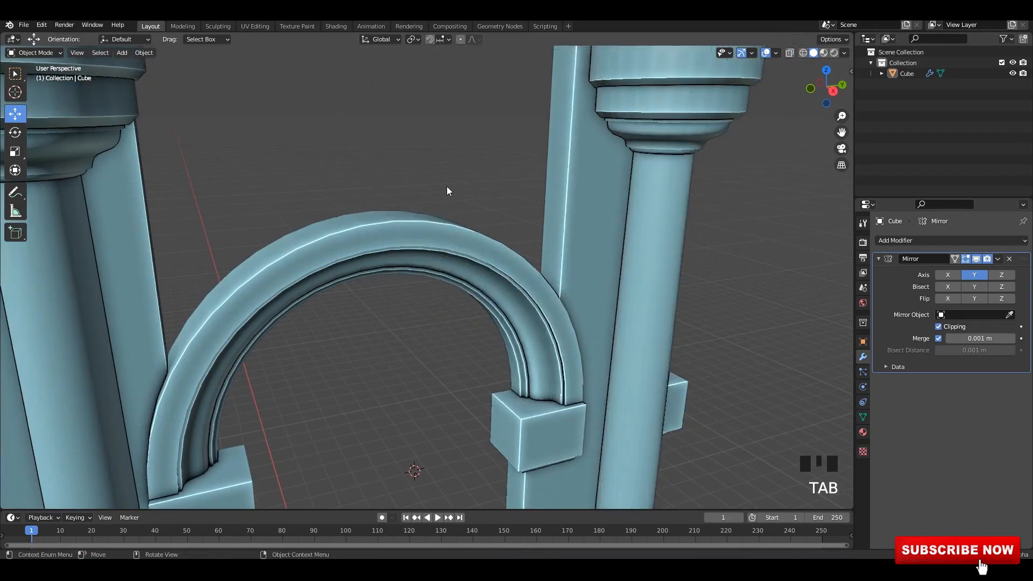
Step: Select the arch's crown geometry along the mirror line in the right orthographic view
middle_drag(447, 186, 398, 237)
key(Tab)
scroll(387, 236, up, 2)
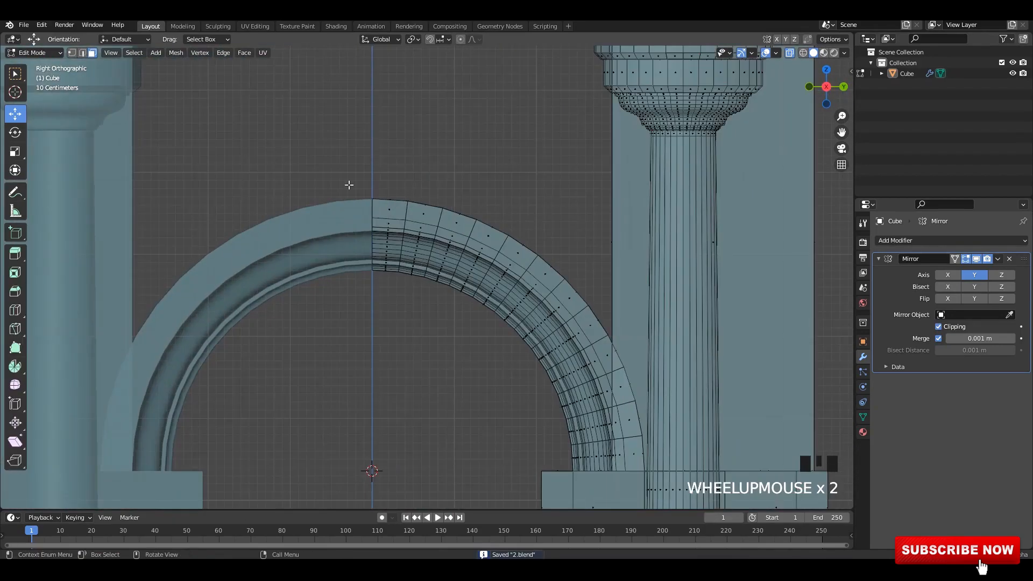
drag(325, 158, 387, 327)
key(alt+z)
key(Tab)
scroll(508, 225, down, 4)
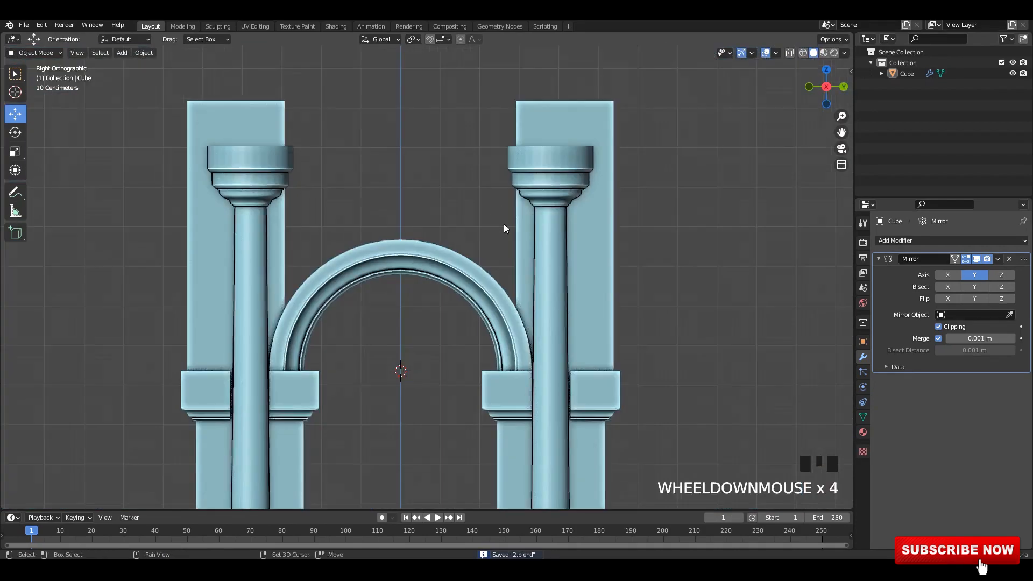
Step: Select the arch's rear outer edge loop, deselect its lower part inside the pier, and duplicate the remaining edges in place
middle_drag(507, 226, 512, 250)
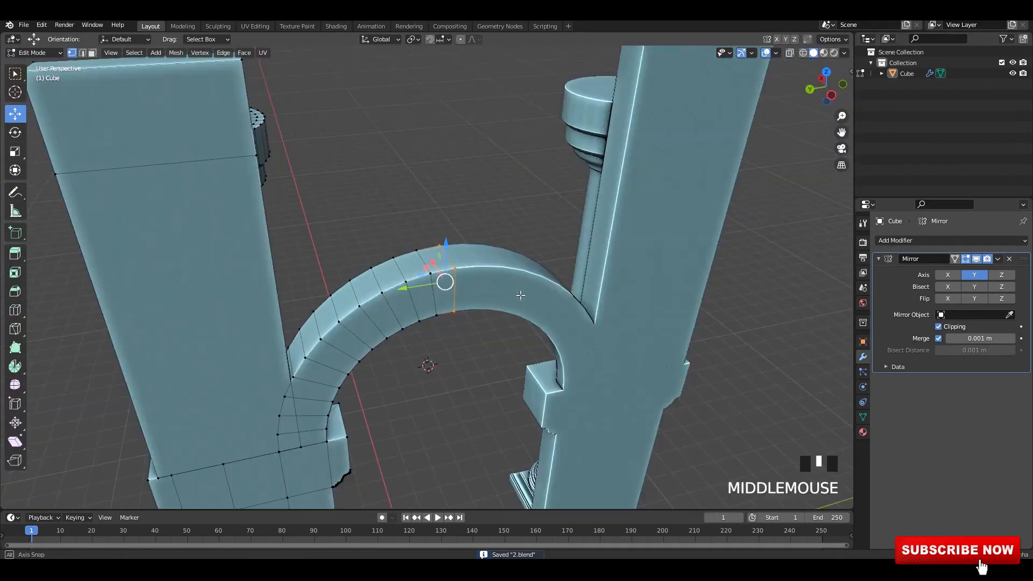
shift+middle_drag(419, 286, 430, 237)
key(alt+z)
key(alt+z)
key(alt+z)
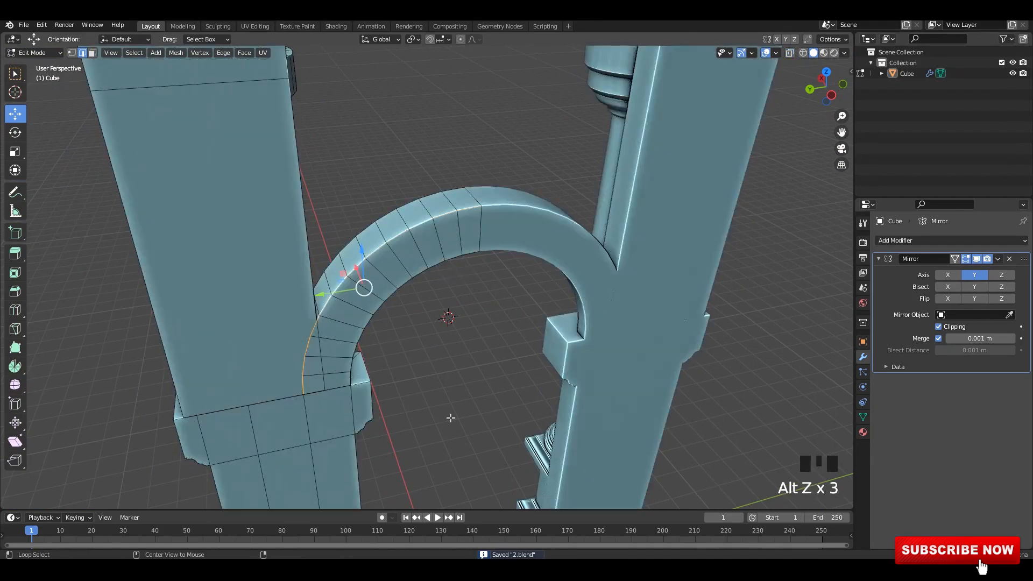
ctrl+drag(455, 481, 355, 329)
right_click(453, 302)
alt+middle_drag(548, 310, 608, 314)
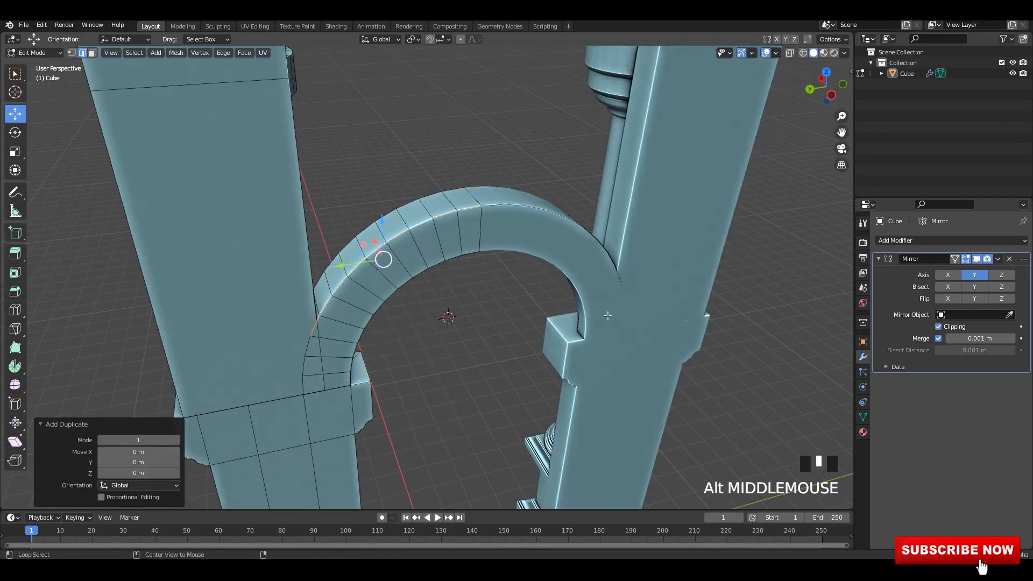
Step: Extrude the duplicated arch edges upward to the column capital's height and flatten their top by scaling Z to 0
key(alt+z)
alt+middle_drag(571, 277, 628, 277)
key(e)
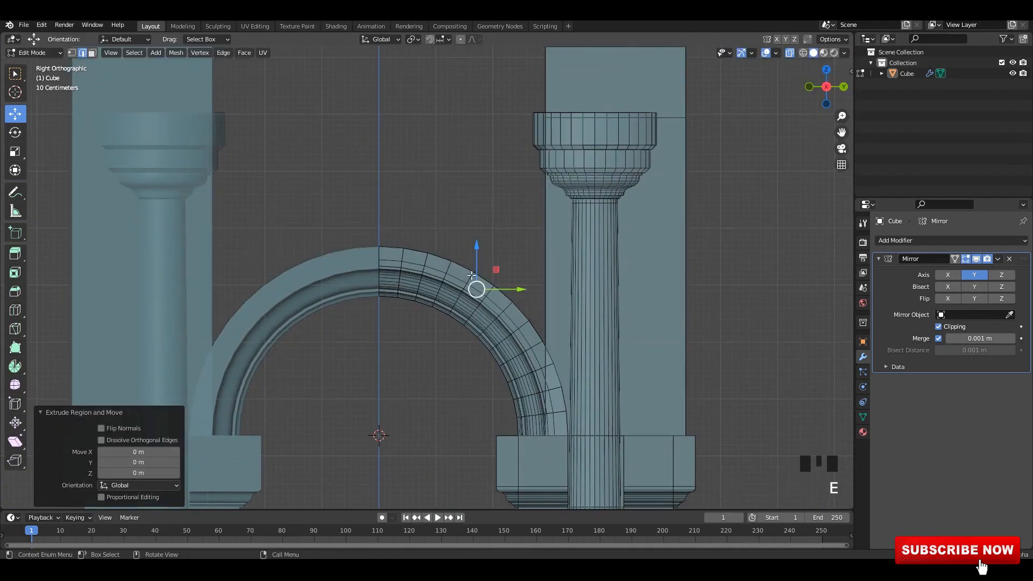
click(476, 103)
key(alt+z)
key(s)
key(z)
key(0)
click(673, 249)
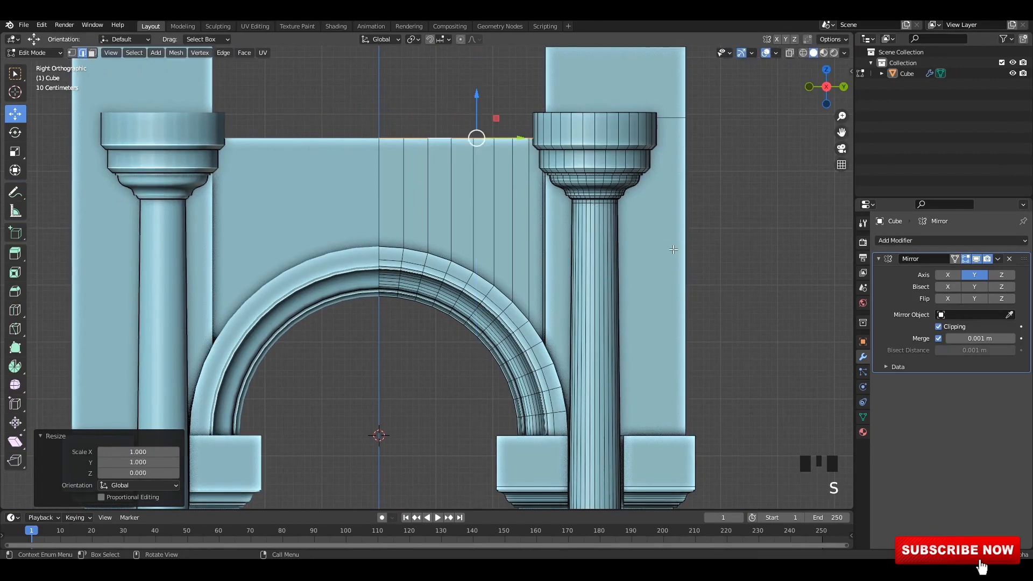
Step: Raise the new wall's flattened top edge in the right orthographic view
scroll(458, 145, down, 3)
shift+middle_drag(457, 145, 468, 229)
drag(468, 227, 471, 193)
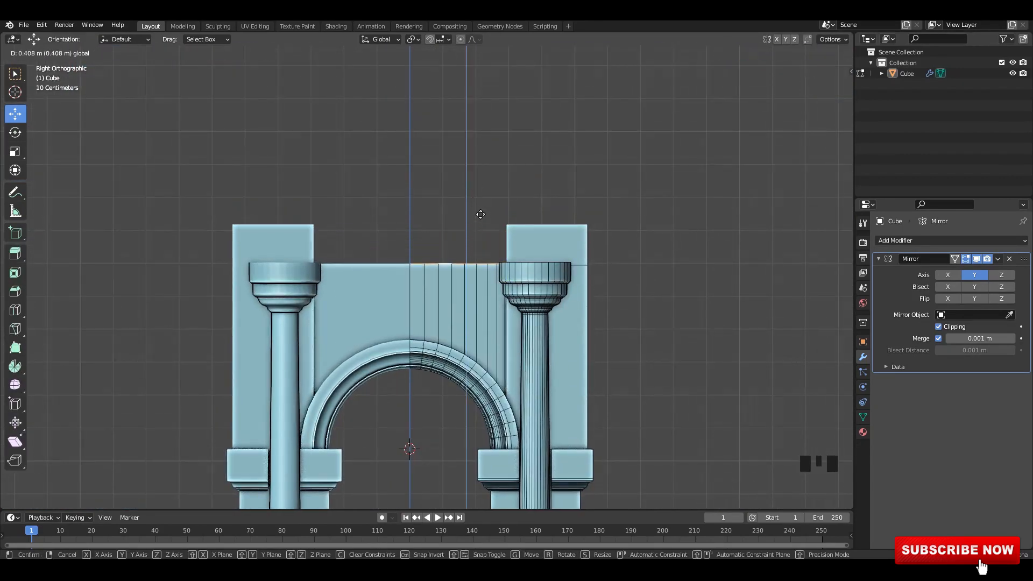
drag(481, 214, 480, 180)
Step: Extrude the pier top's inner side face about 3.55 m to the mirror line, bridging both piers, and save the file
key(Tab)
middle_drag(708, 281, 500, 230)
key(Tab)
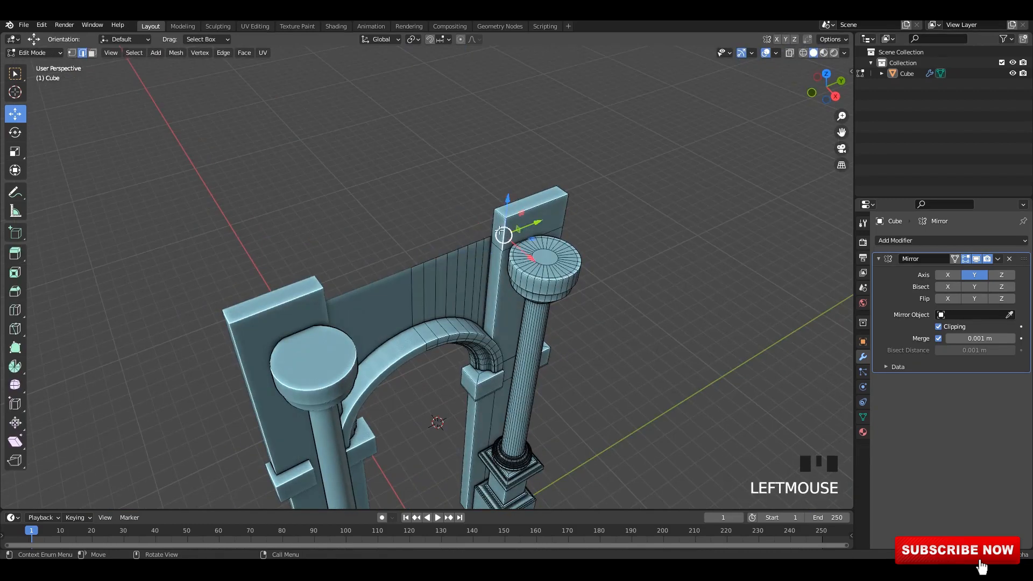
key(e)
right_click(460, 253)
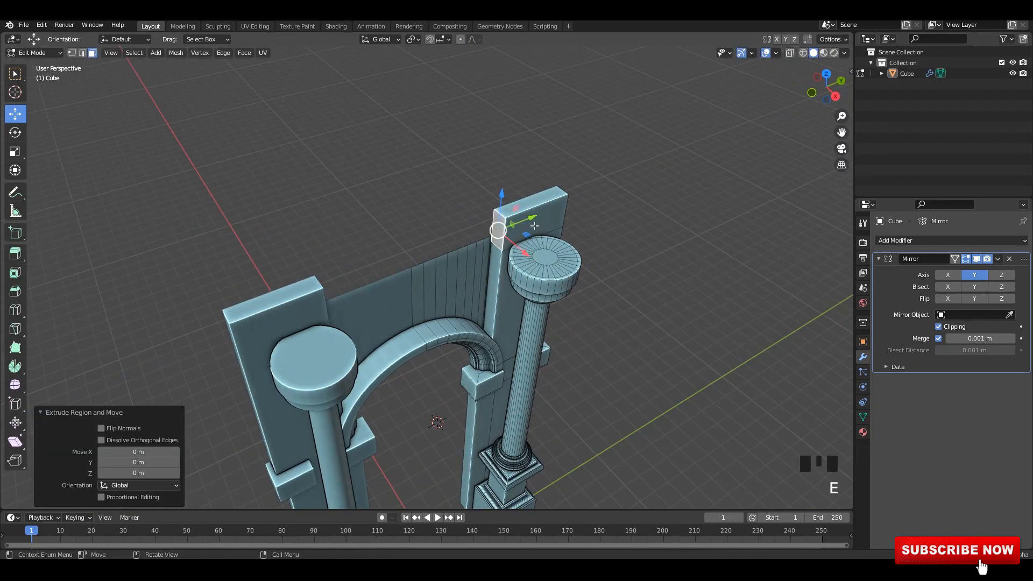
drag(534, 226, 512, 232)
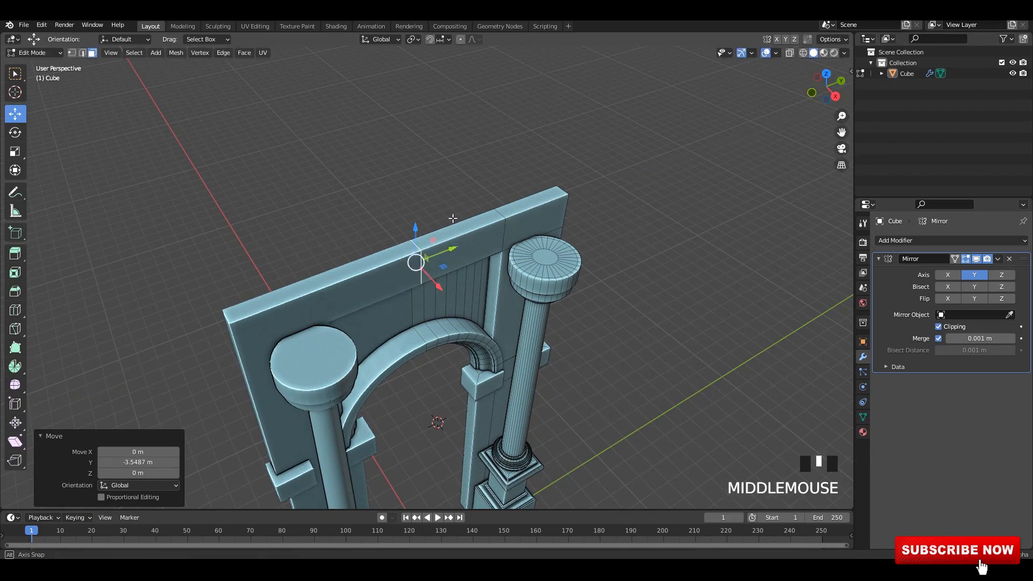
middle_drag(452, 218, 399, 228)
scroll(399, 228, up, 2)
key(Tab)
scroll(557, 256, down, 2)
click(557, 256)
scroll(524, 275, down, 1)
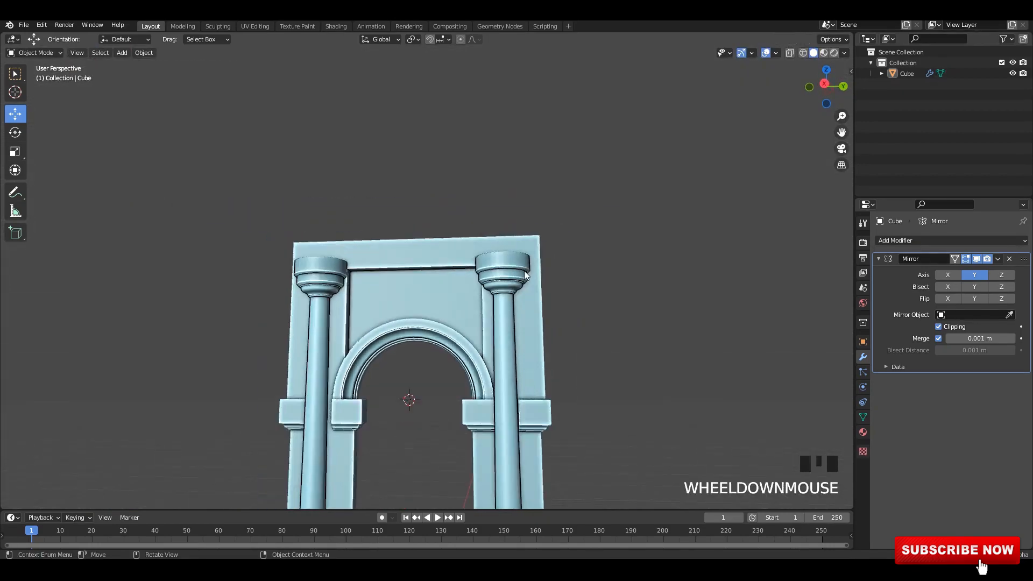
scroll(525, 263, up, 1)
key(ctrl+s)
Step: Select the bridging beam's two front faces, extrude them forward about 1.46 m over the column capital, and save the file
key(Tab)
click(525, 254)
scroll(500, 264, up, 1)
shift+click(441, 242)
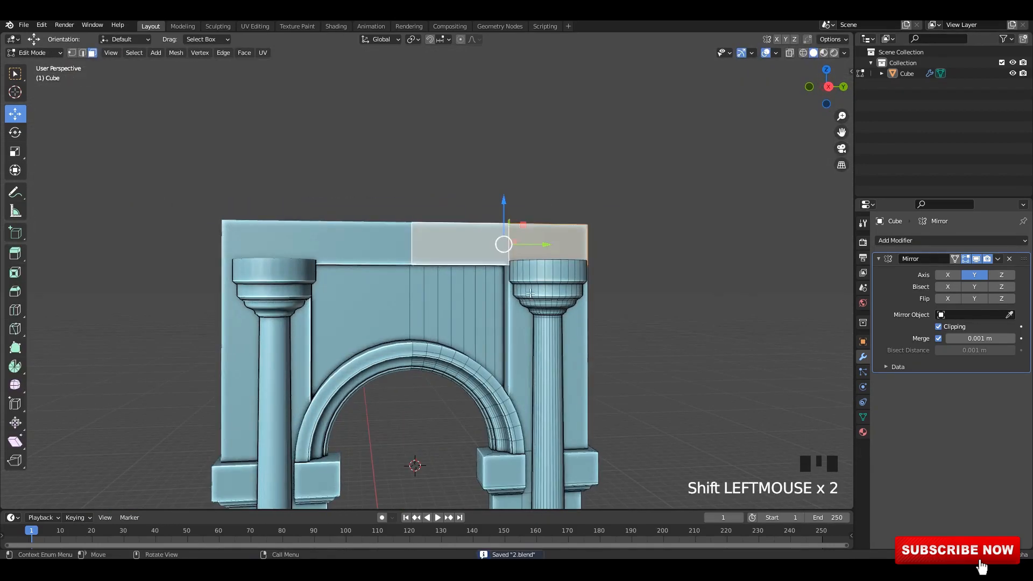
middle_drag(529, 293, 597, 295)
key(e)
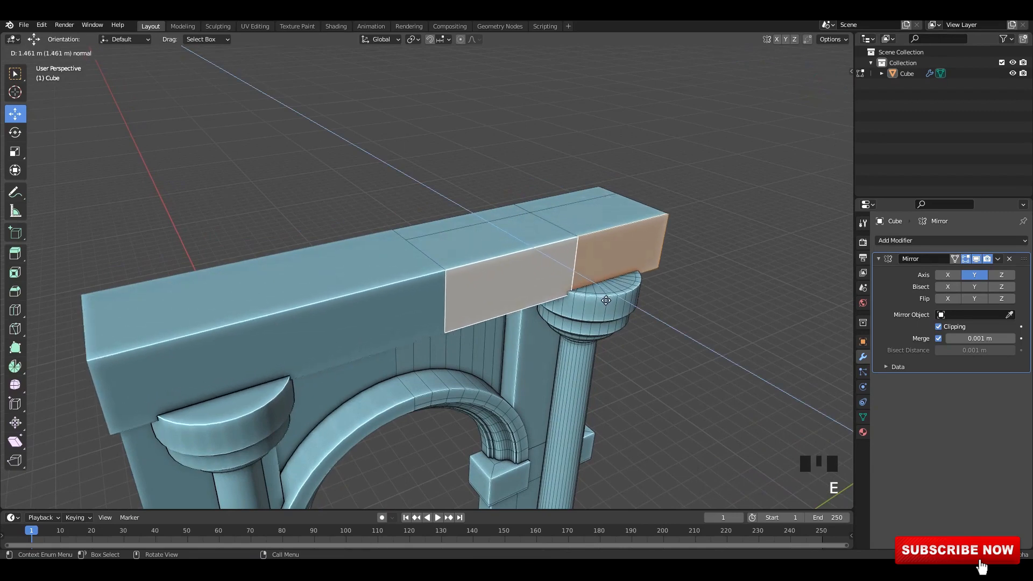
click(608, 309)
key(ctrl+s)
middle_drag(607, 309, 592, 253)
click(82, 52)
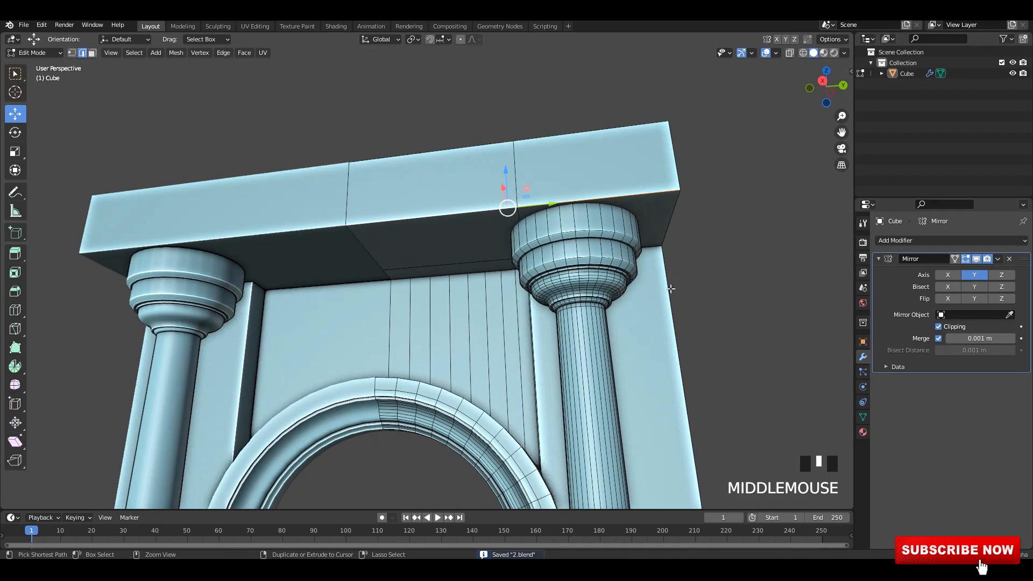
key(ctrl+b)
key(Escape)
Step: Move the beam's two front faces outward about 0.38 m along X and save the file
middle_drag(728, 337, 590, 255)
key(ctrl+s)
key(ctrl+s)
key(3)
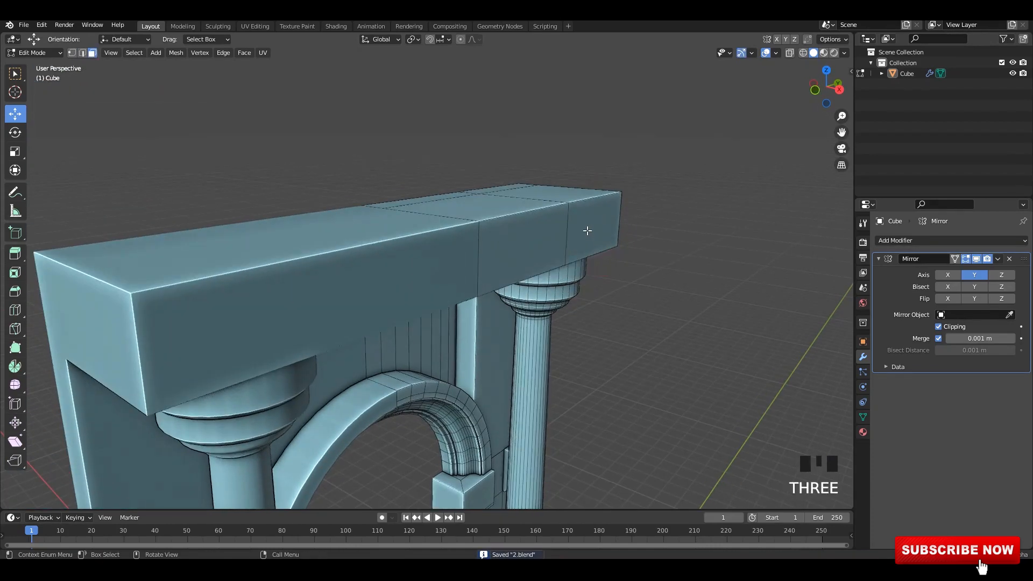
drag(597, 235, 623, 249)
key(ctrl+z)
key(ctrl+s)
middle_drag(623, 249, 536, 222)
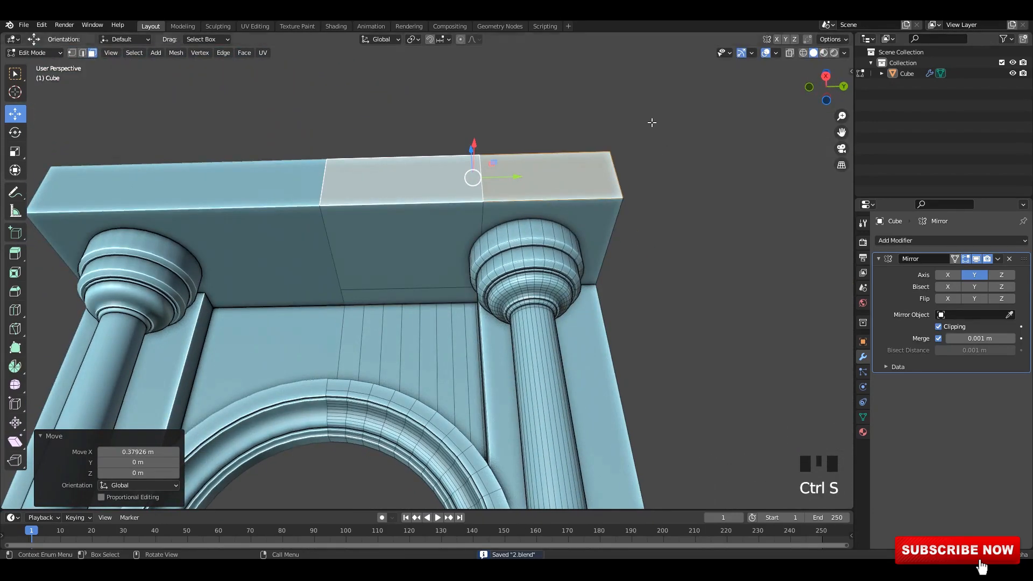
middle_drag(651, 123, 574, 133)
scroll(574, 133, up, 2)
key(ctrl+s)
Step: Try to bevel the beam's lower front edges with the 19-segment custom molding profile
key(2)
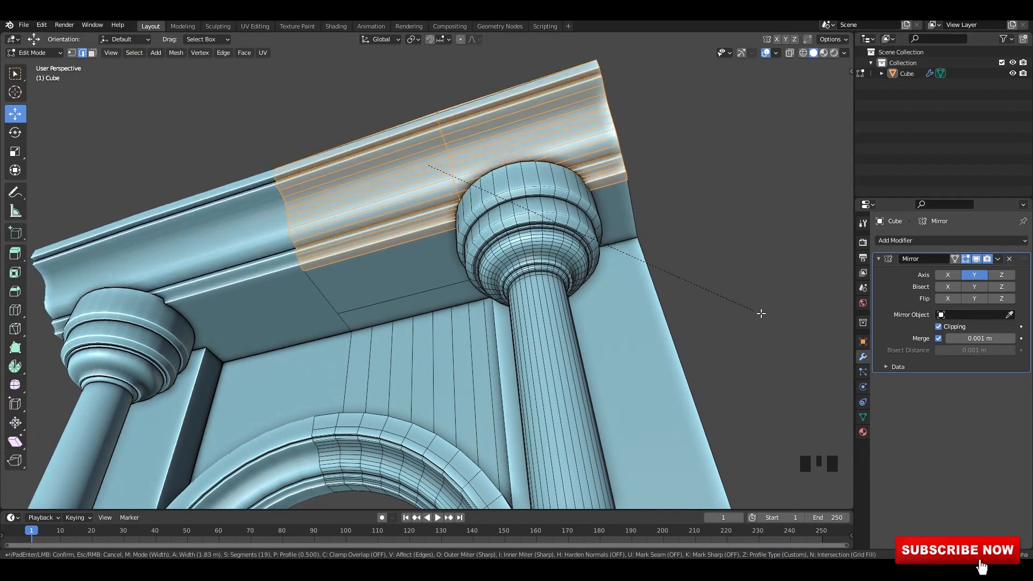
click(765, 296)
middle_drag(766, 296, 608, 248)
key(ctrl+z)
Step: Apply the archway object's transform in Object Mode and return to Edit Mode
key(Tab)
click(603, 243)
key(ctrl+a)
click(604, 244)
key(Tab)
Step: Bevel the beam's lower front edges into a molding with the 19-segment custom profile
middle_drag(686, 296, 663, 250)
key(ctrl+b)
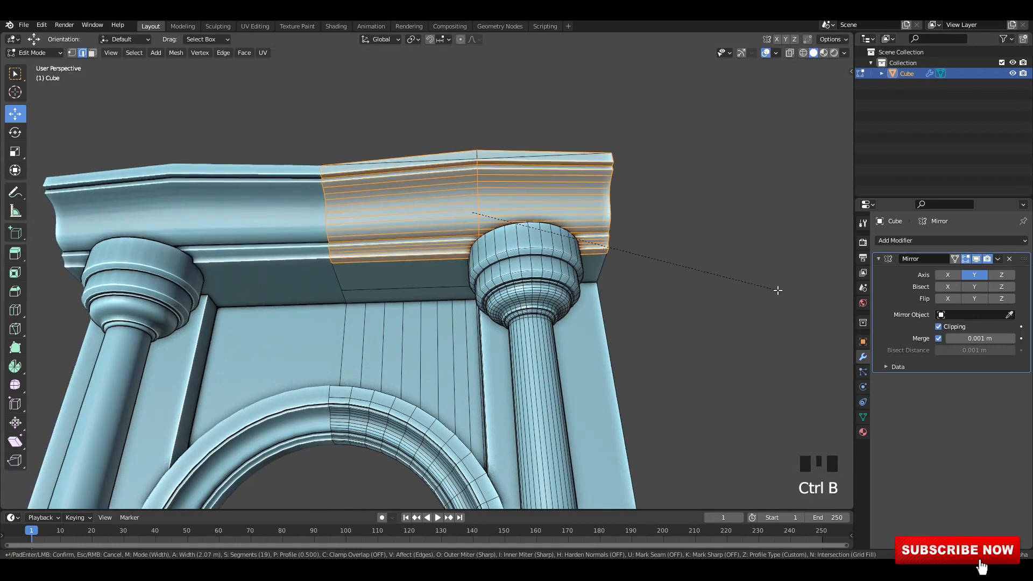
click(747, 282)
key(Tab)
scroll(664, 219, down, 3)
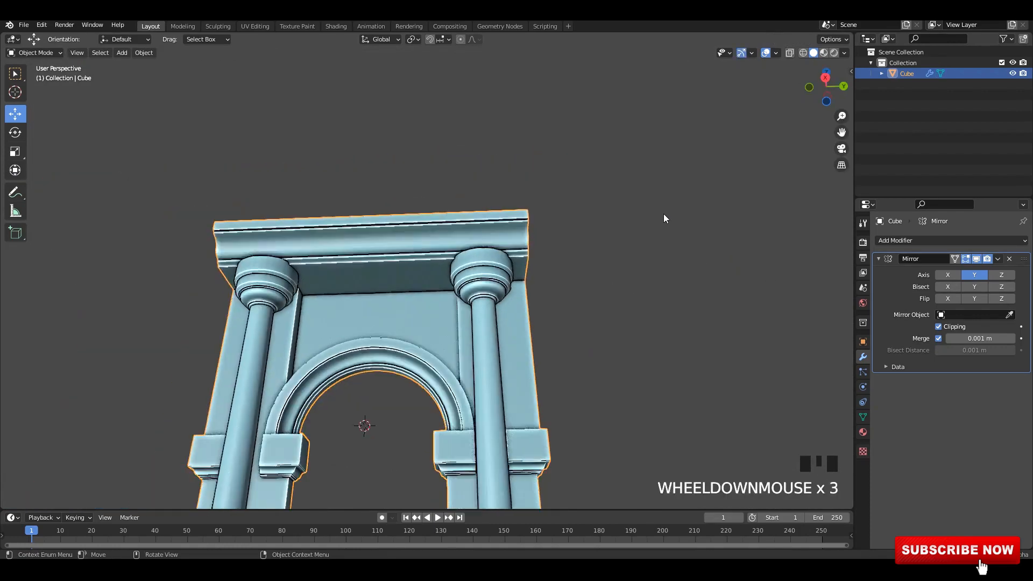
Step: Raise the beam's top vertices to make a taller flat band above the molding, and save the file
alt+middle_drag(664, 219, 671, 235)
key(Tab)
scroll(409, 213, up, 4)
key(1)
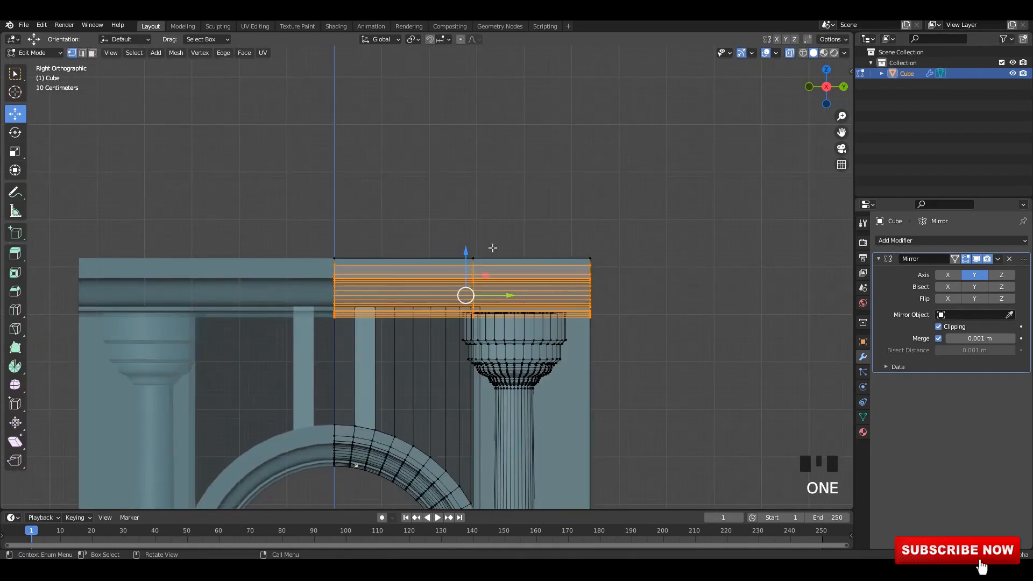
drag(295, 203, 653, 263)
mouse_move(470, 218)
mouse_down()
mouse_move(470, 194)
mouse_move(466, 237)
mouse_up()
key(alt+z)
middle_drag(466, 238, 483, 227)
click(466, 237)
key(ctrl+s)
drag(468, 218, 467, 212)
Step: Add a lengthwise loop cut along the beam's top faces
middle_drag(468, 212, 515, 310)
key(2)
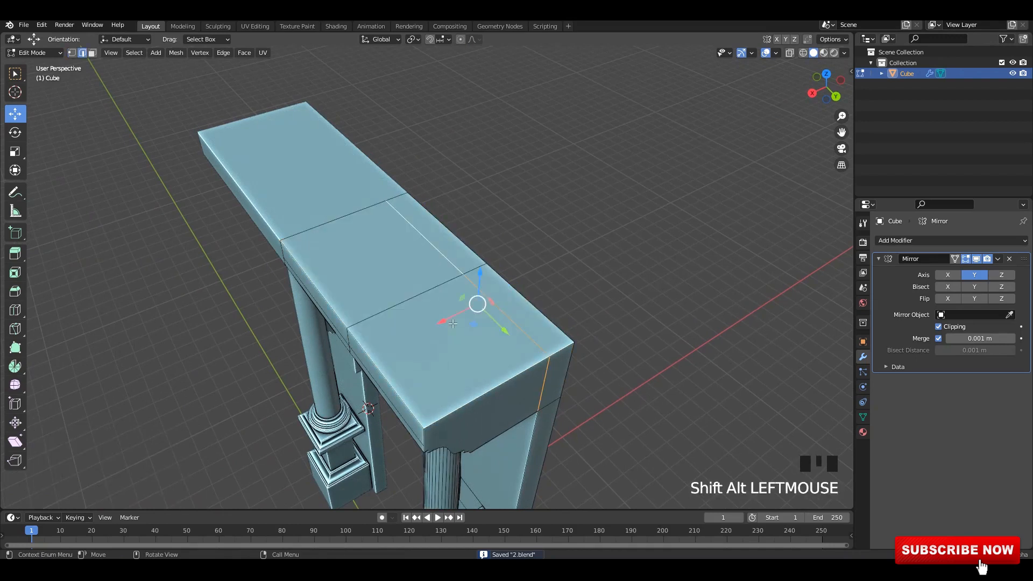
key(ctrl+z)
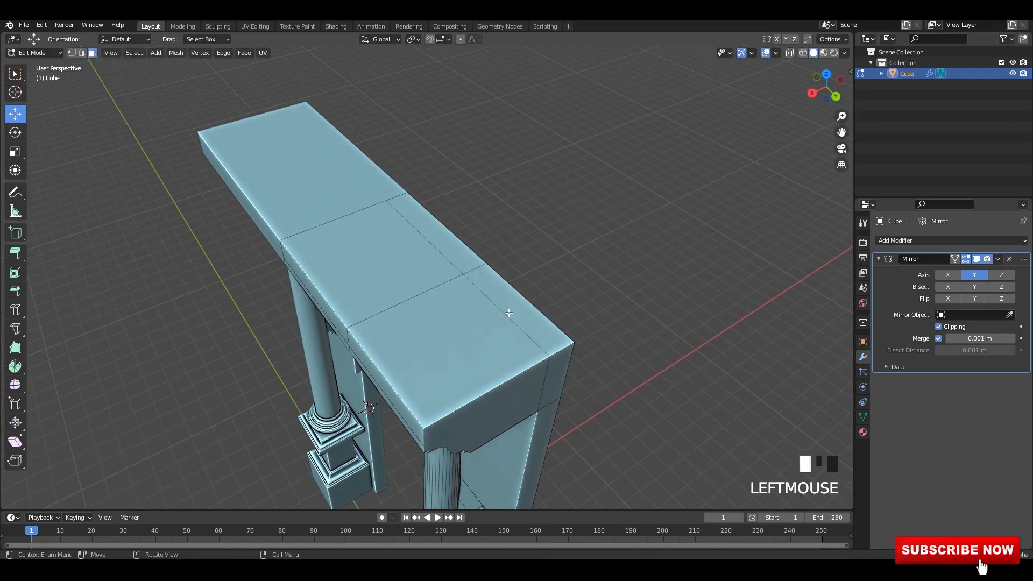
middle_drag(510, 370, 494, 367)
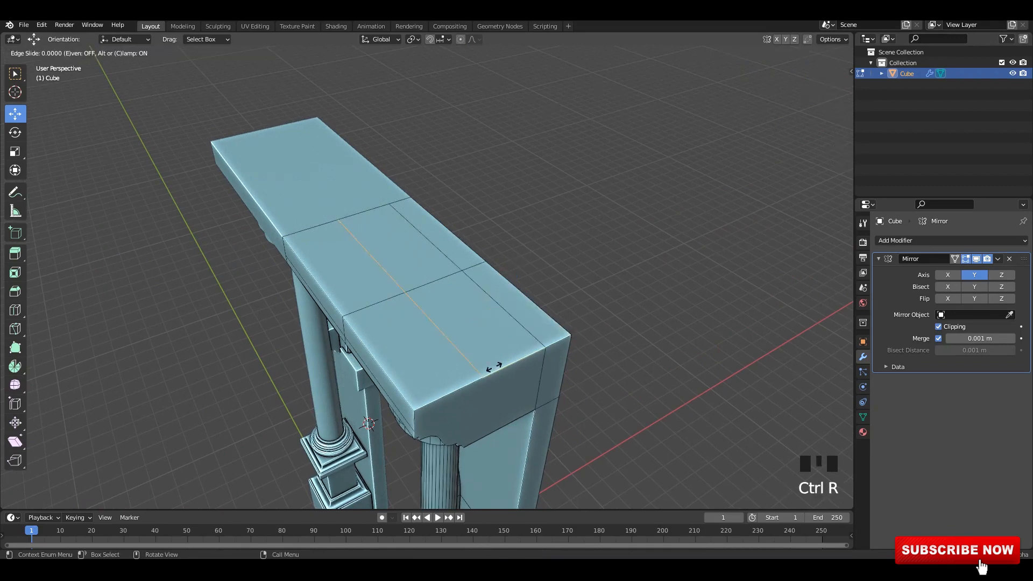
click(486, 371)
Step: Select the beam's top faces behind the new cut and extrude them upward about 2.5 m
shift+click(460, 253)
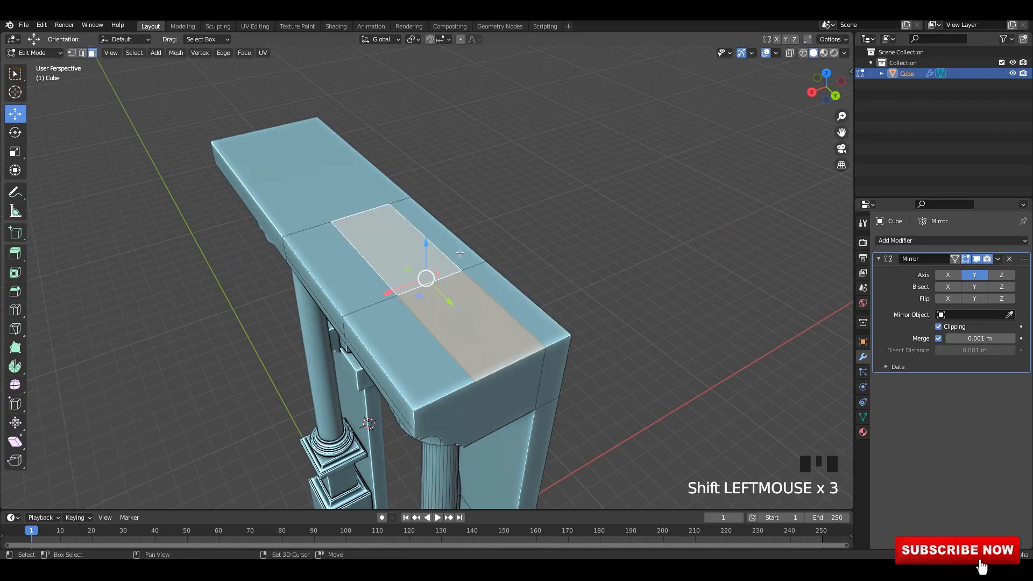
mouse_move(502, 295)
middle_down()
mouse_move(474, 249)
mouse_move(481, 298)
middle_up()
key(alt+z)
key(e)
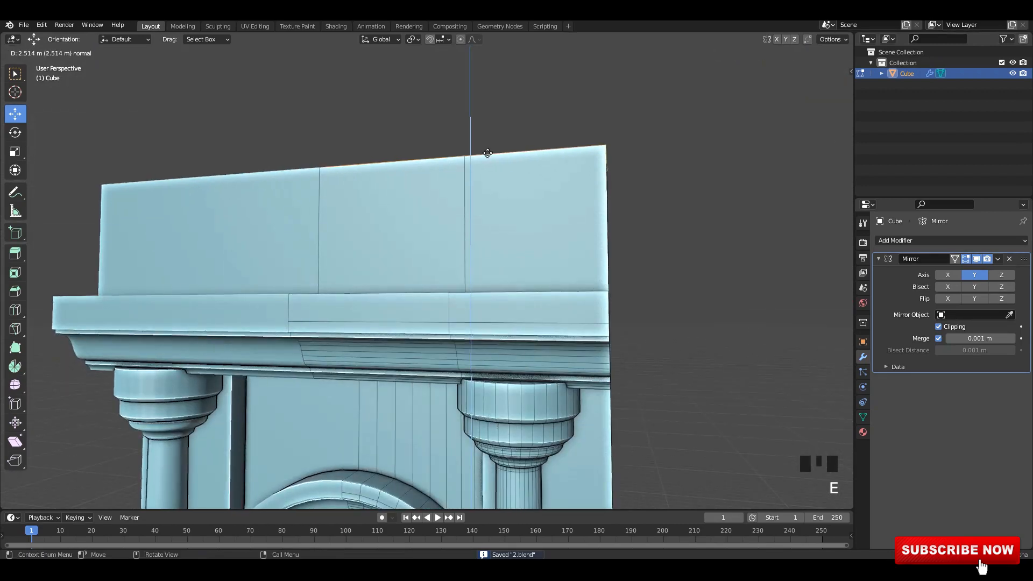
click(452, 155)
Step: Add a horizontal loop cut around the upper block, slid toward its base with a factor of 0.493
middle_drag(451, 155, 583, 268)
shift+click(520, 249)
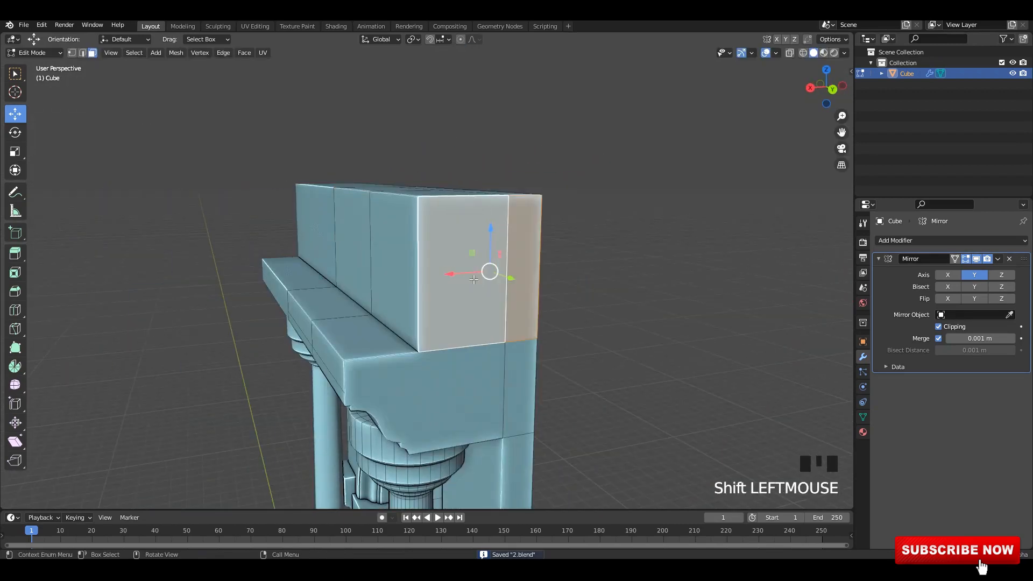
middle_drag(501, 264, 524, 266)
key(ctrl+r)
click(458, 289)
click(463, 323)
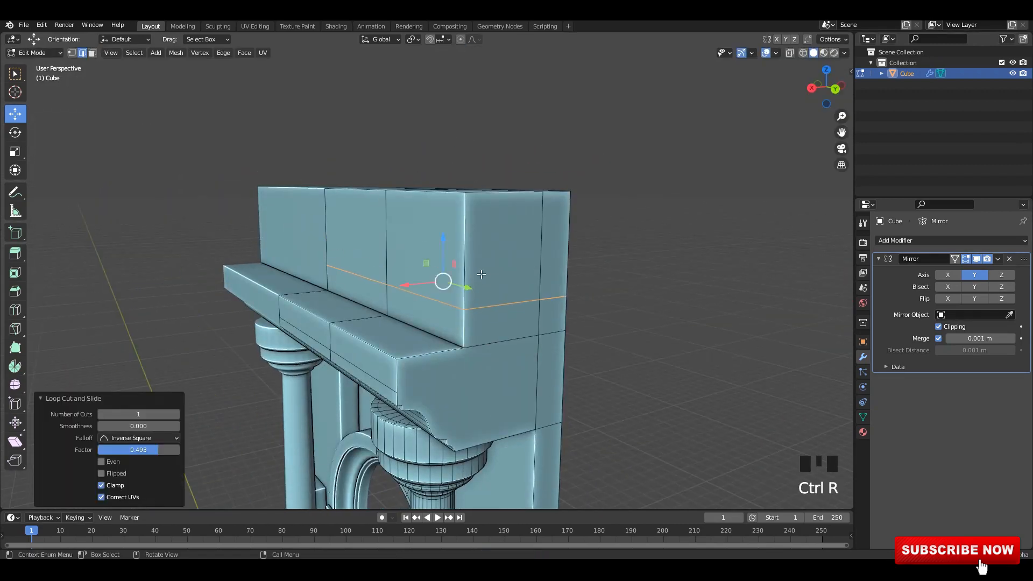
Step: Extrude the upper block's outer faces above the cut and fatten them outward 1.12 m with even offset
click(501, 250)
shift+click(409, 242)
key(e)
click(510, 270)
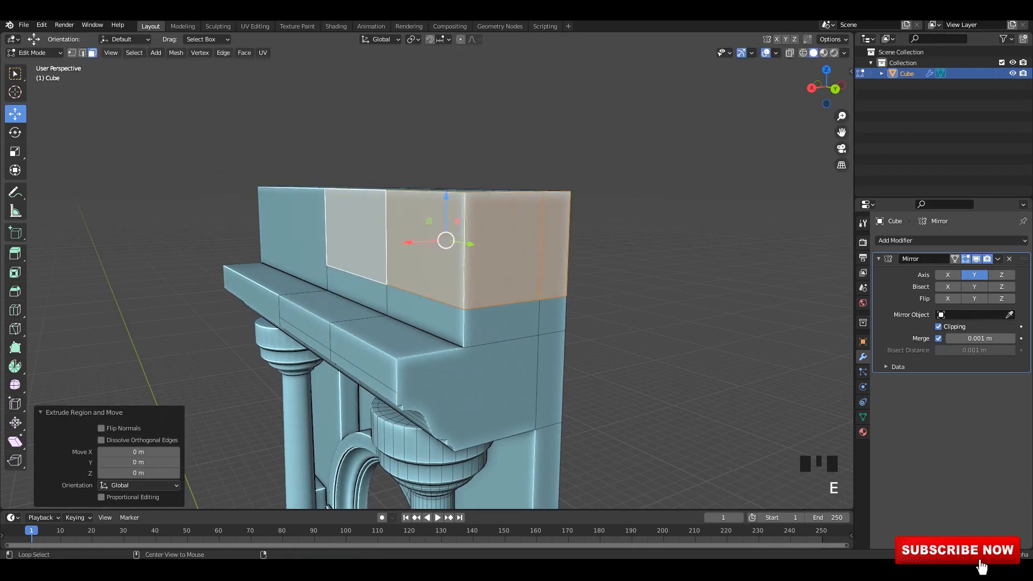
key(alt+s)
click(278, 440)
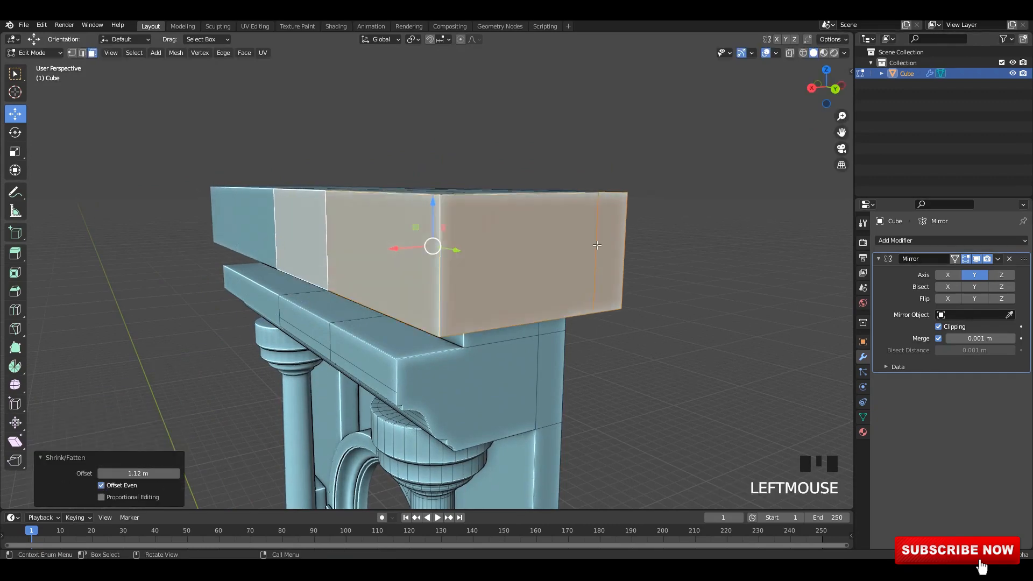
Step: Fine-tune the overhanging cornice's offset with Shrink/Fatten and save the file
middle_drag(596, 245, 611, 225)
shift+middle_drag(597, 237, 531, 265)
key(alt+s)
click(551, 259)
key(ctrl+s)
Step: Bevel the cornice's lower outer edge loop with the 19-segment custom molding profile and save the file
key(2)
alt+click(546, 206)
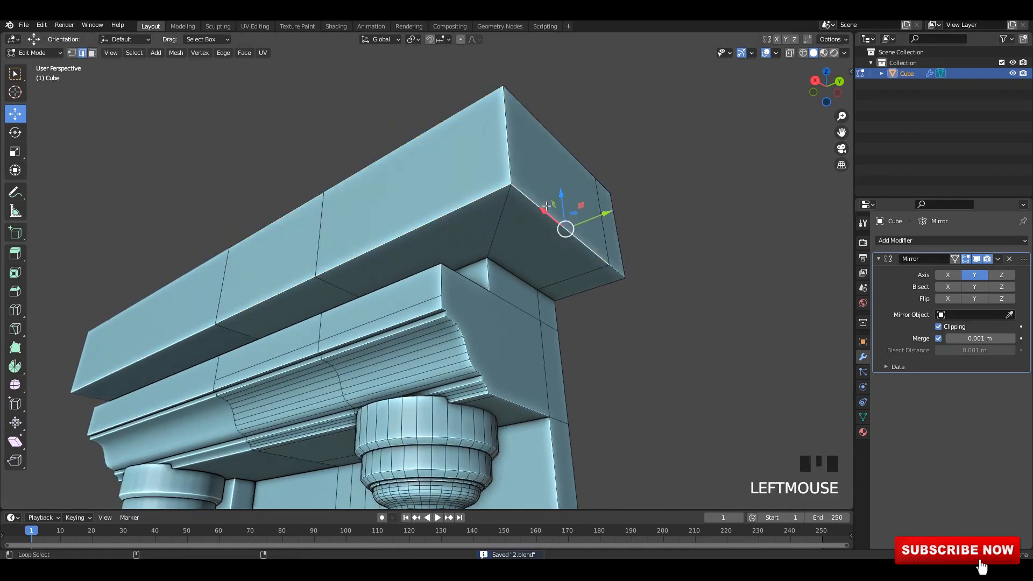
middle_drag(548, 203, 624, 223)
key(ctrl+b)
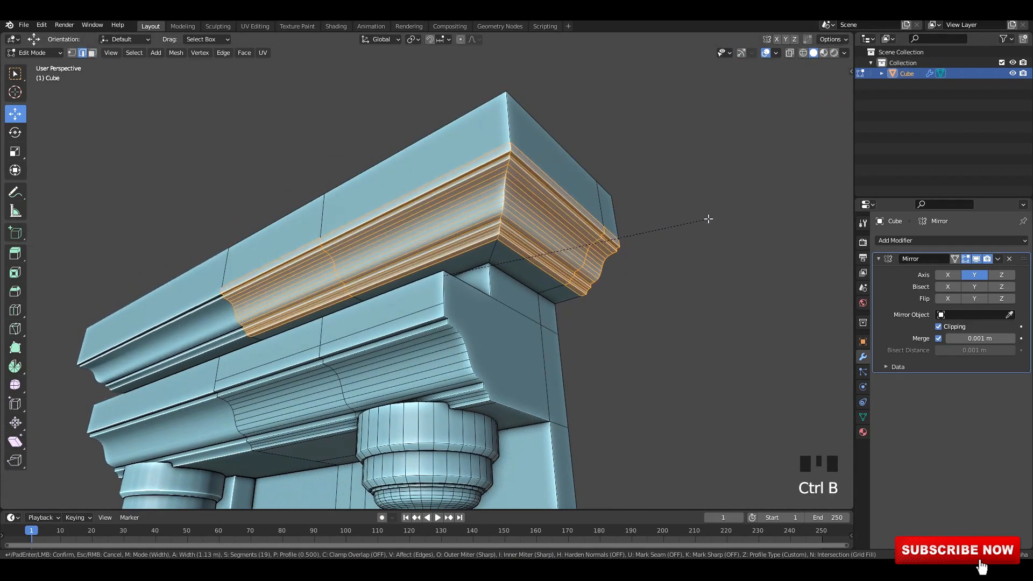
click(731, 212)
key(Tab)
click(657, 220)
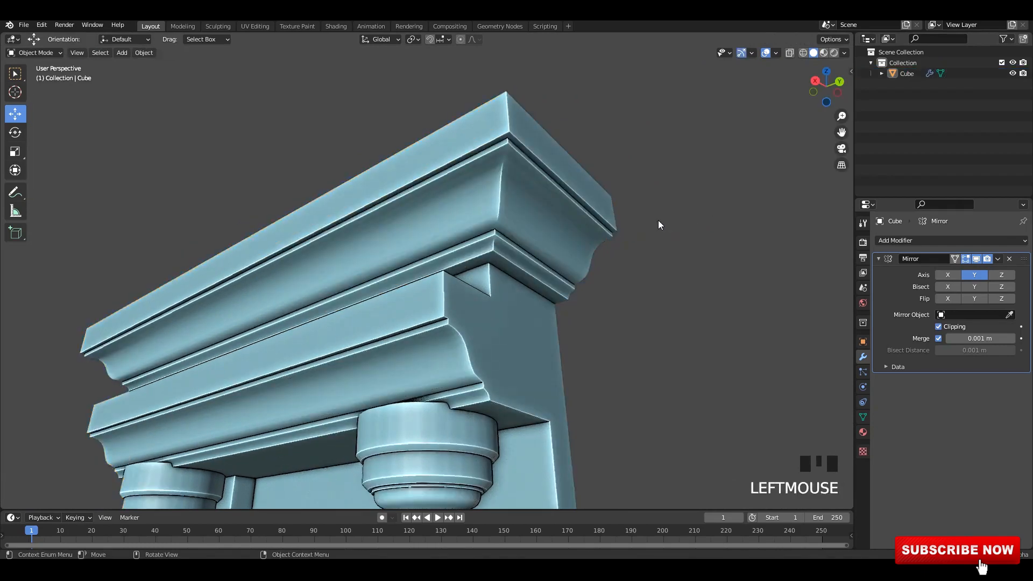
alt+middle_drag(657, 221, 517, 124)
click(547, 271)
scroll(543, 273, down, 2)
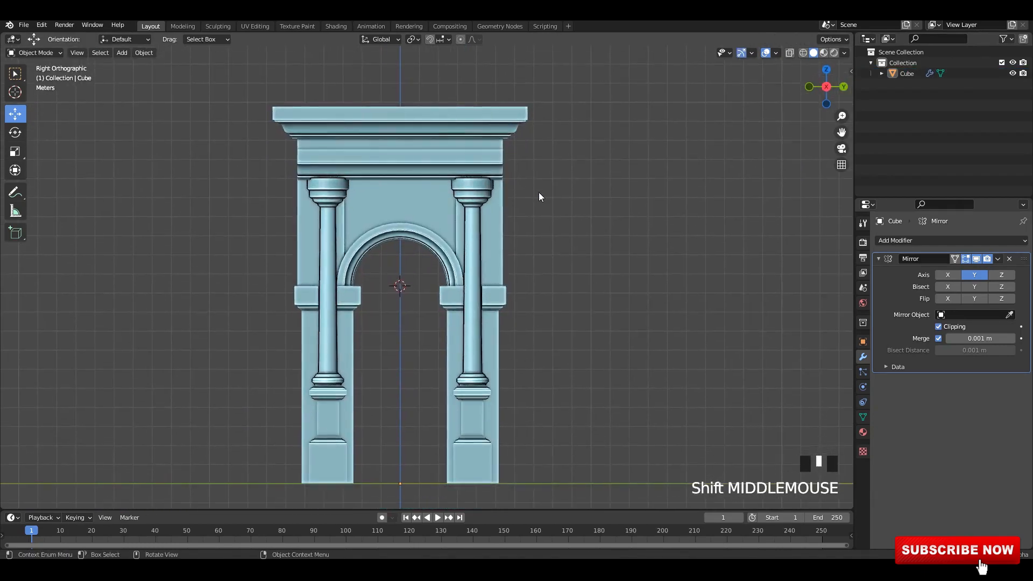
key(ctrl+s)
shift+middle_drag(518, 202, 543, 202)
Step: Try to bevel the edge where the upper block meets the beam with the 19-segment custom profile
scroll(543, 202, up, 5)
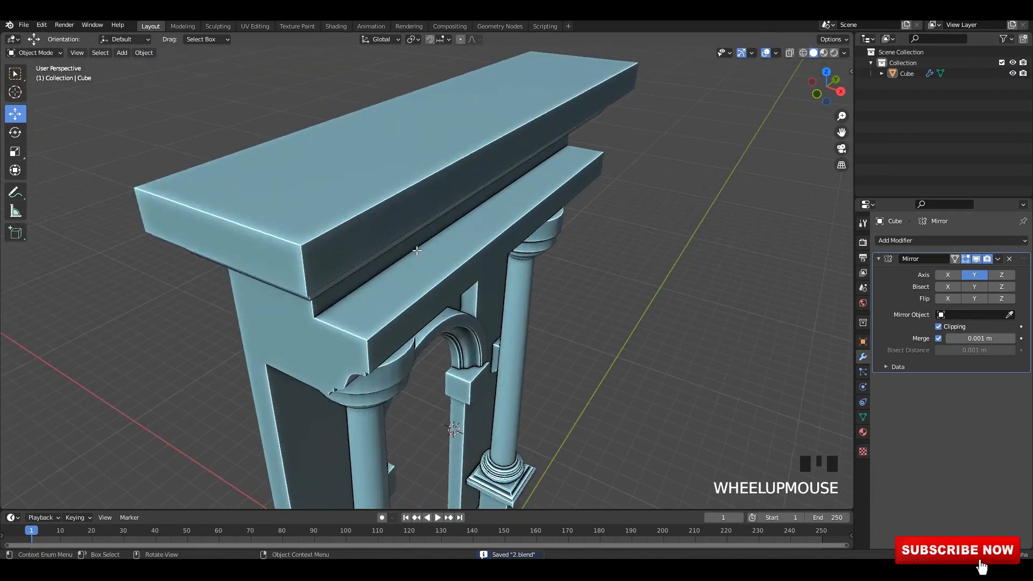
key(Tab)
middle_drag(425, 199, 472, 240)
click(416, 210)
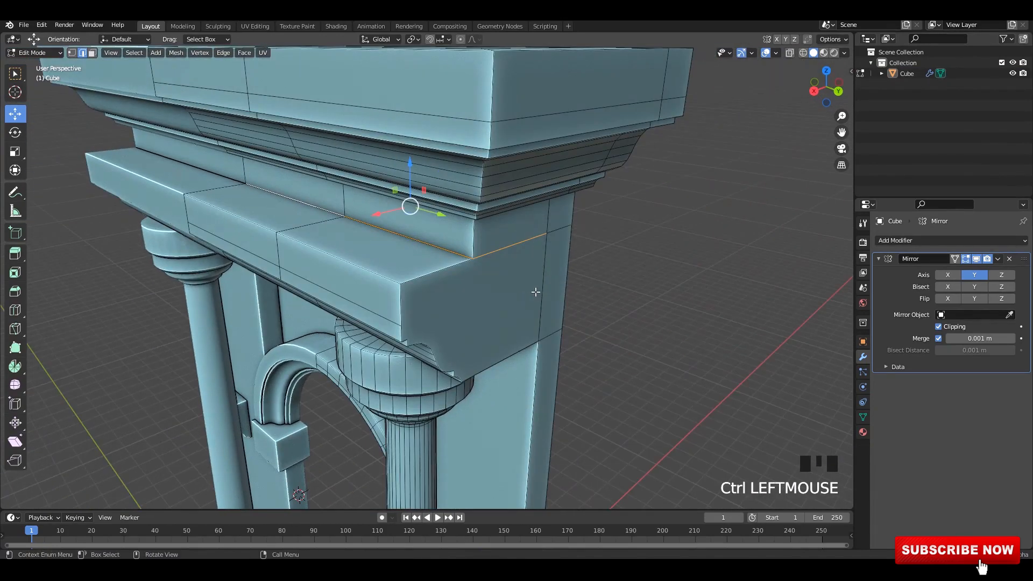
key(ctrl+b)
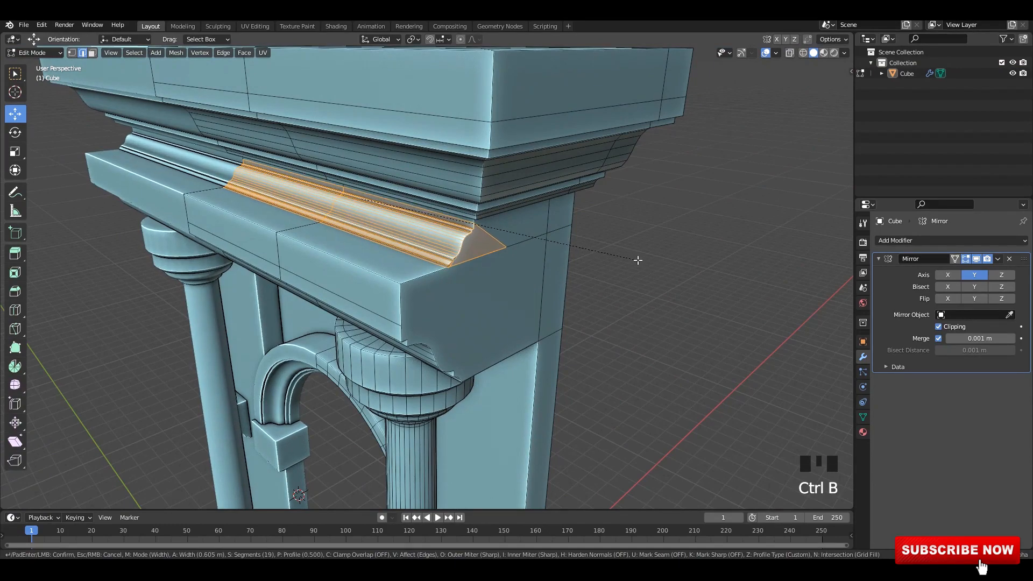
click(641, 259)
Step: Inspect the beveled joint between the upper block and the beam from the side, and undo that bevel
scroll(569, 253, down, 3)
key(Tab)
middle_drag(569, 253, 646, 233)
scroll(493, 238, up, 4)
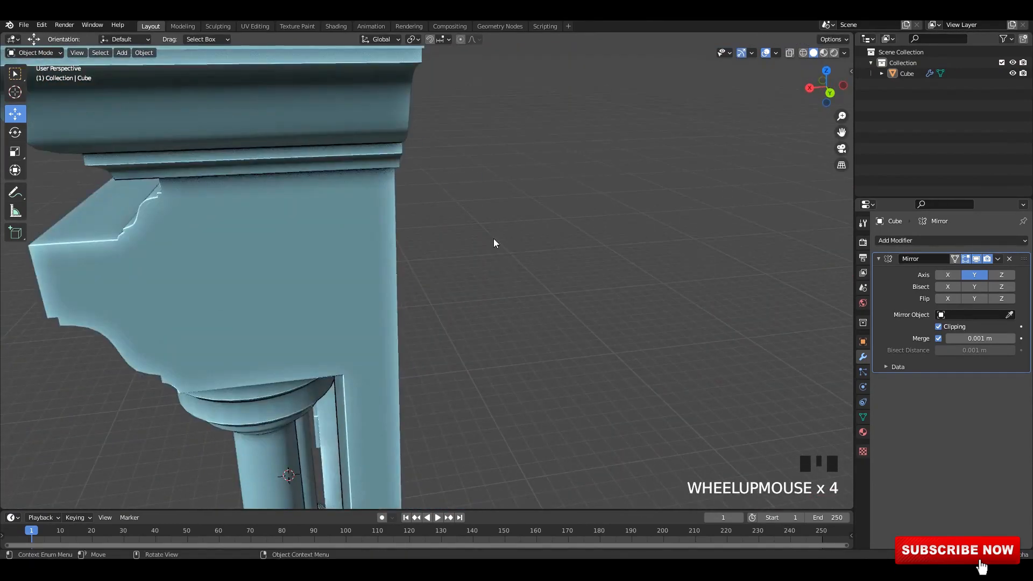
middle_drag(493, 238, 543, 231)
key(Tab)
key(ctrl+z)
key(ctrl+z)
Step: Select the cornice and its lower molding through X-ray, raise them to make the upper block taller, and save the file
key(Tab)
scroll(611, 186, down, 4)
alt+middle_drag(611, 185, 499, 240)
alt+middle_click(526, 196)
key(alt+z)
key(grave)
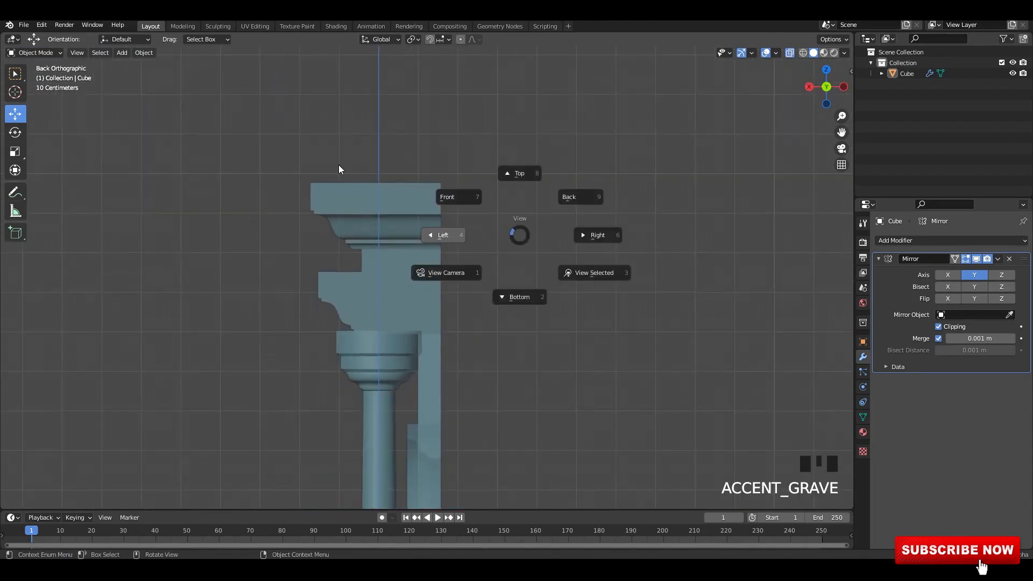
key(Tab)
drag(235, 127, 520, 253)
key(1)
drag(224, 89, 508, 245)
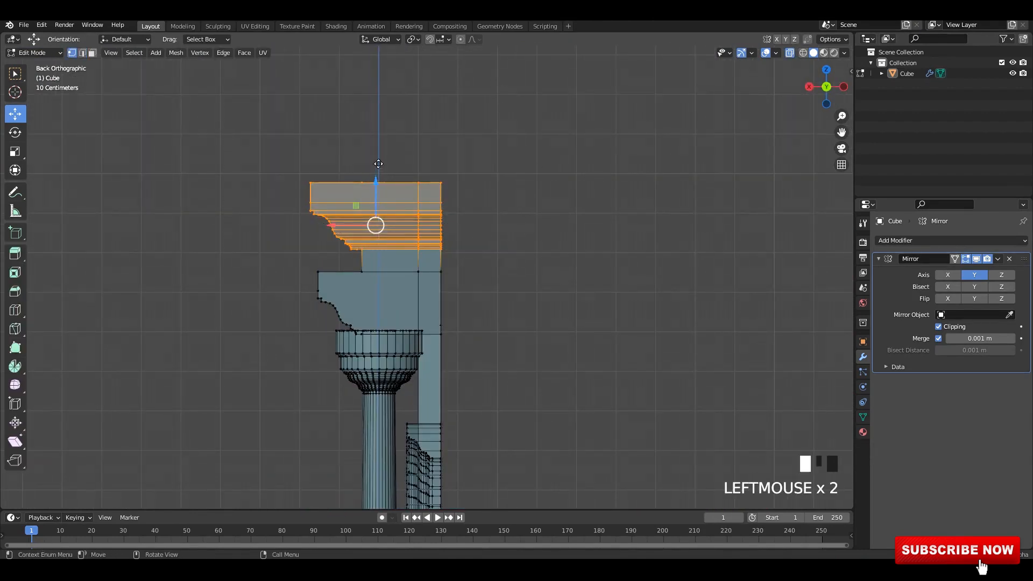
drag(378, 163, 378, 149)
key(alt+z)
middle_drag(344, 258, 390, 282)
key(Tab)
key(Tab)
key(ctrl+s)
key(Tab)
key(ctrl+a)
click(395, 273)
key(ctrl+s)
key(Tab)
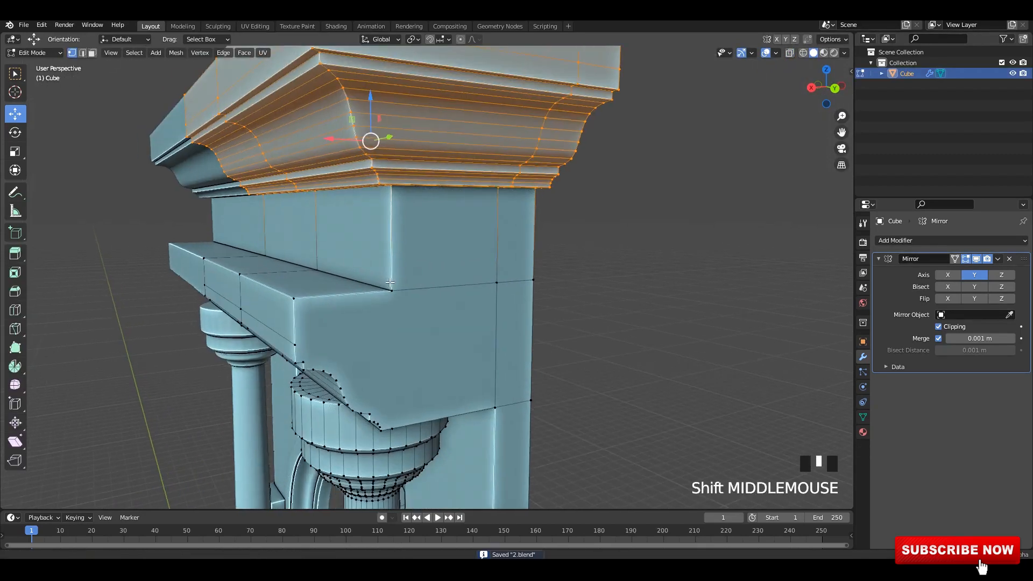
Step: Bevel the edge where the upper block meets the beam with the custom molding profile and save the file
key(3)
click(318, 253)
middle_drag(298, 254, 448, 262)
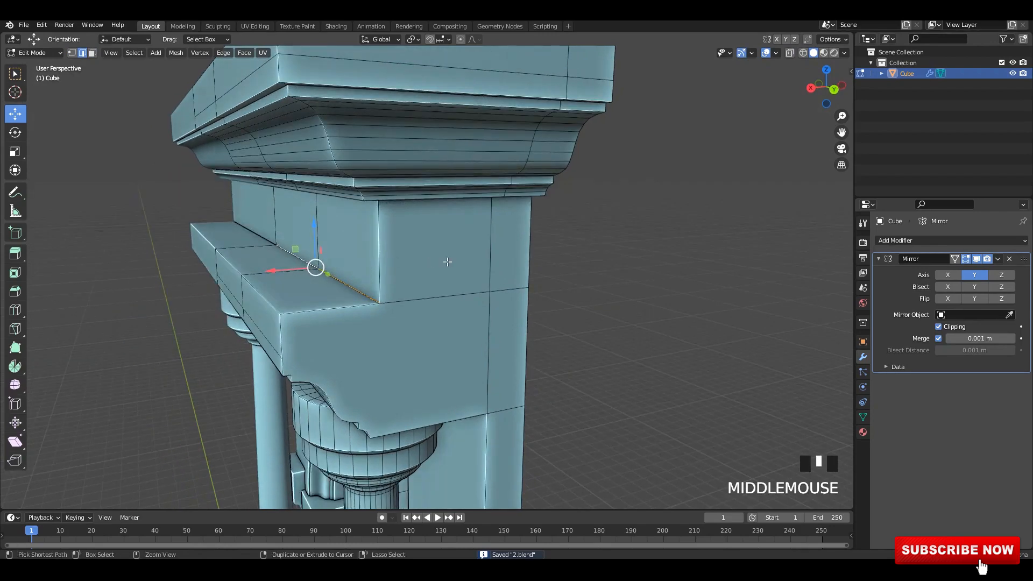
click(547, 233)
key(Tab)
click(554, 237)
scroll(408, 284, down, 2)
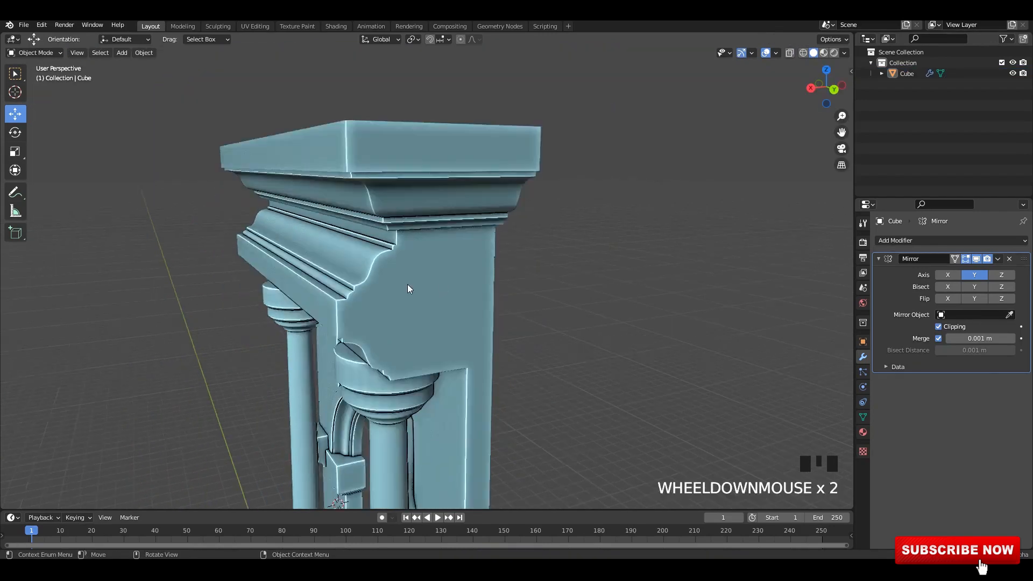
alt+middle_drag(408, 284, 428, 250)
scroll(599, 277, down, 5)
mouse_move(462, 263)
middle_down()
mouse_move(480, 228)
mouse_move(456, 265)
mouse_move(482, 299)
mouse_move(474, 269)
middle_up()
scroll(479, 229, down, 1)
scroll(457, 266, up, 1)
key(ctrl+s)
Step: Inspect the molded entablature and the whole archway from several angles, and save the file
click(494, 278)
scroll(482, 299, up, 1)
key(Tab)
key(l)
scroll(512, 264, up, 3)
drag(512, 263, 539, 293)
key(Tab)
scroll(642, 366, down, 2)
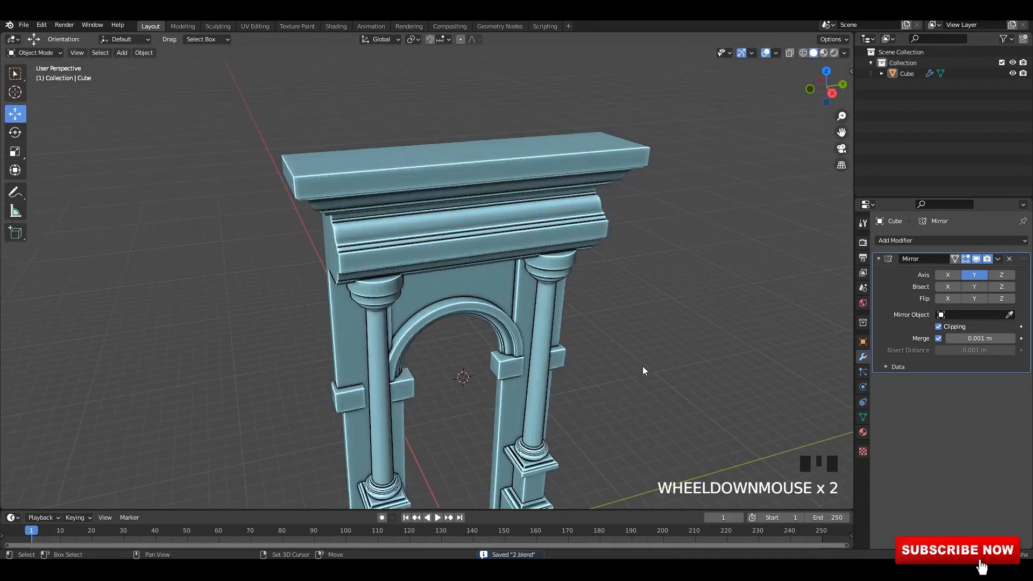
middle_drag(642, 365, 552, 369)
scroll(541, 360, down, 3)
key(ctrl+s)
scroll(544, 298, up, 2)
key(ctrl+s)
scroll(521, 357, up, 2)
Step: Duplicate the pedestal's bottom face, move it 0.19585 m in Y and 0.86173 m in Z, extrude it down to the ground, and save
key(Tab)
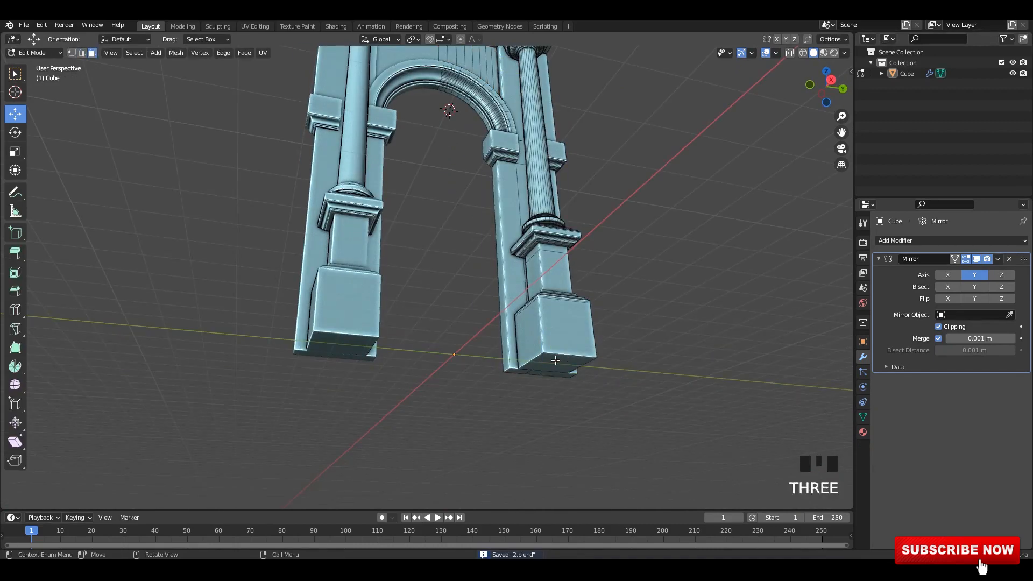
right_click(561, 392)
key(ctrl+s)
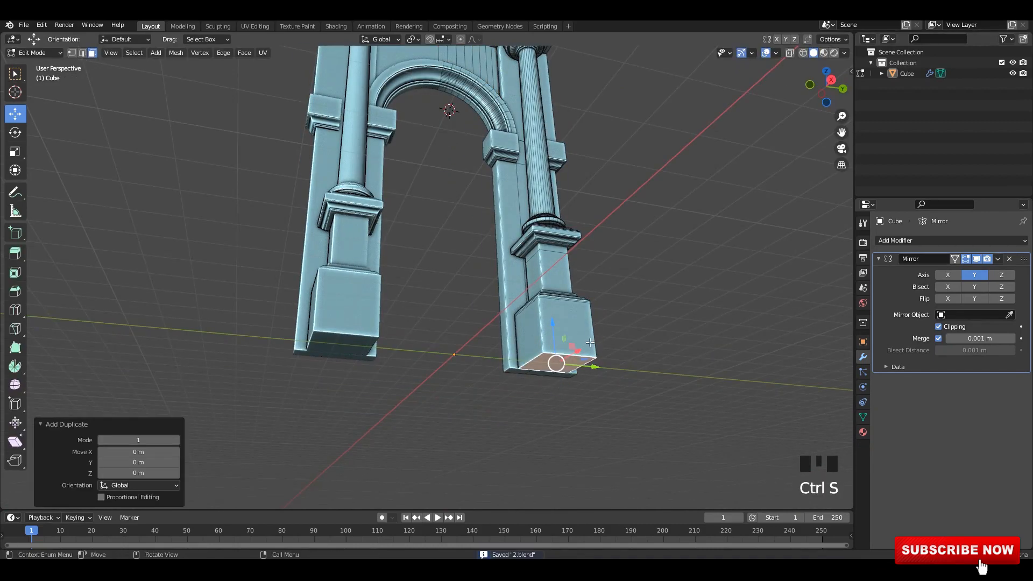
alt+middle_drag(561, 391, 550, 376)
alt+middle_drag(550, 377, 538, 362)
click(550, 307)
key(e)
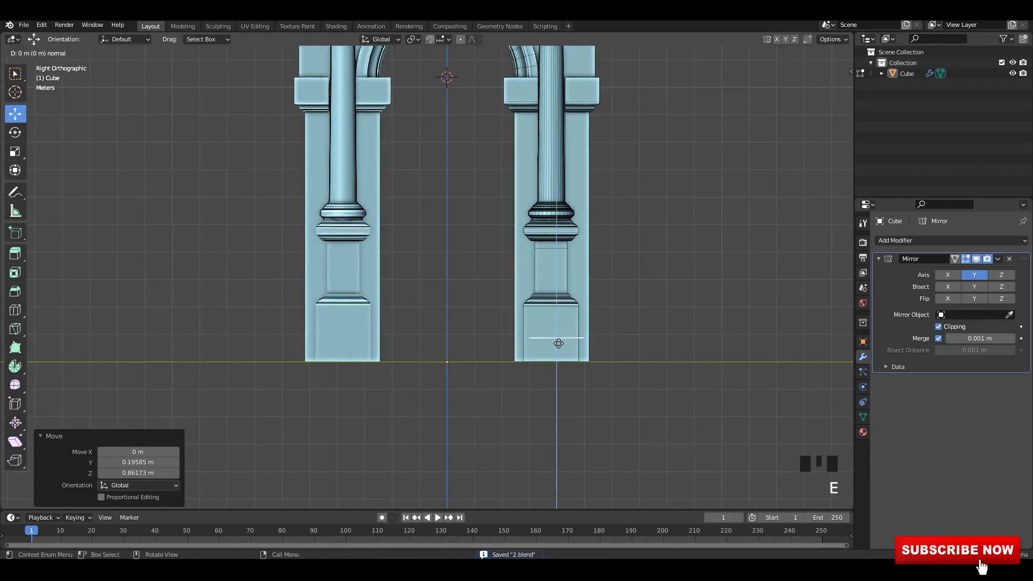
click(514, 345)
middle_drag(511, 346, 532, 376)
key(ctrl+s)
click(530, 347)
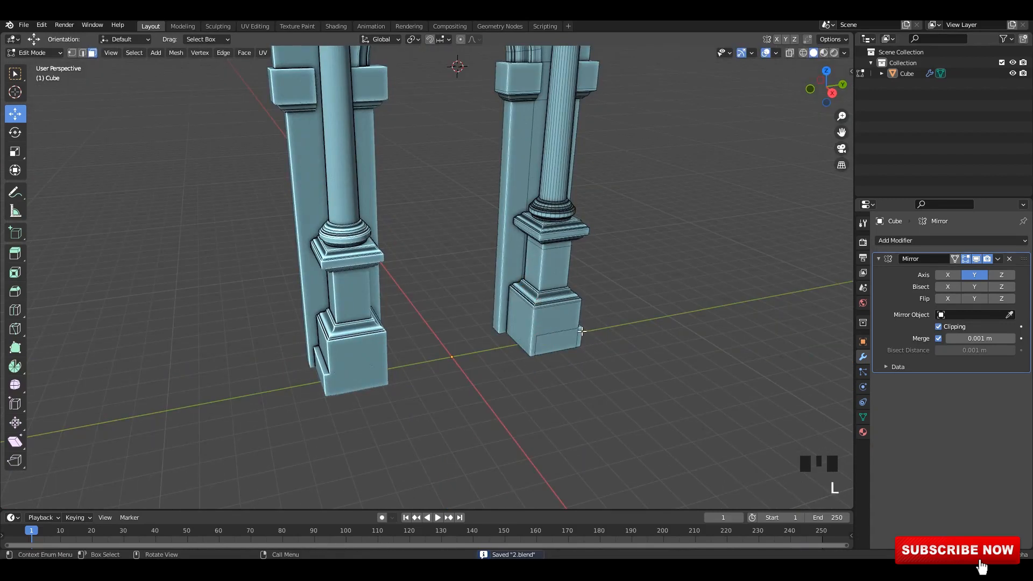
Step: Stretch the new block's inner side to the mirror centre so a slab spans the opening between the pedestals
key(l)
alt+middle_drag(631, 344, 642, 312)
key(alt+z)
ctrl+drag(654, 251, 551, 428)
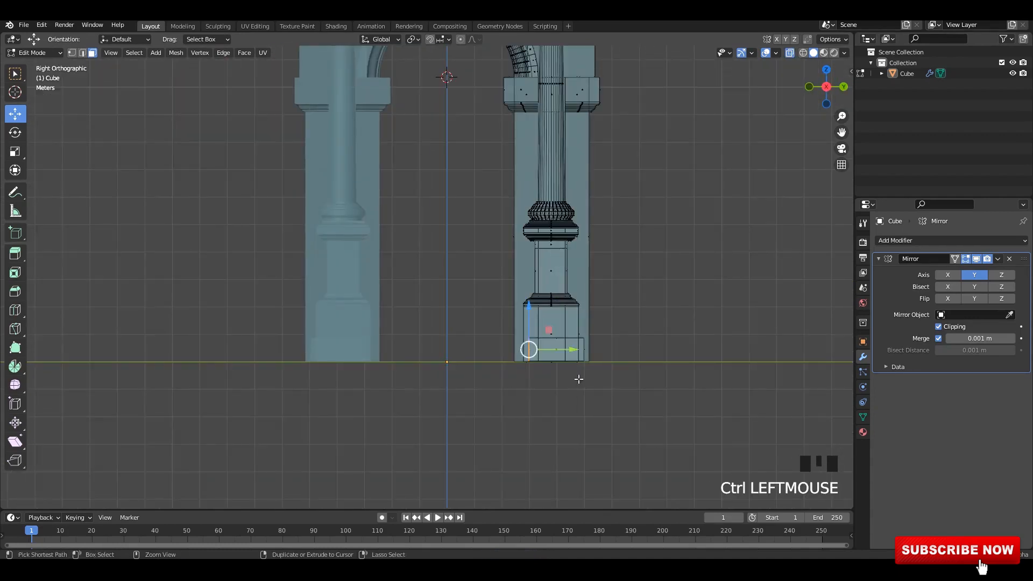
drag(517, 355, 450, 350)
key(alt+z)
Step: Select the linked slab, scale it along X to adjust its depth, and save the file
middle_drag(449, 351, 529, 371)
scroll(459, 346, up, 2)
click(503, 341)
key(l)
key(s)
key(x)
click(563, 382)
click(514, 349)
key(ctrl+s)
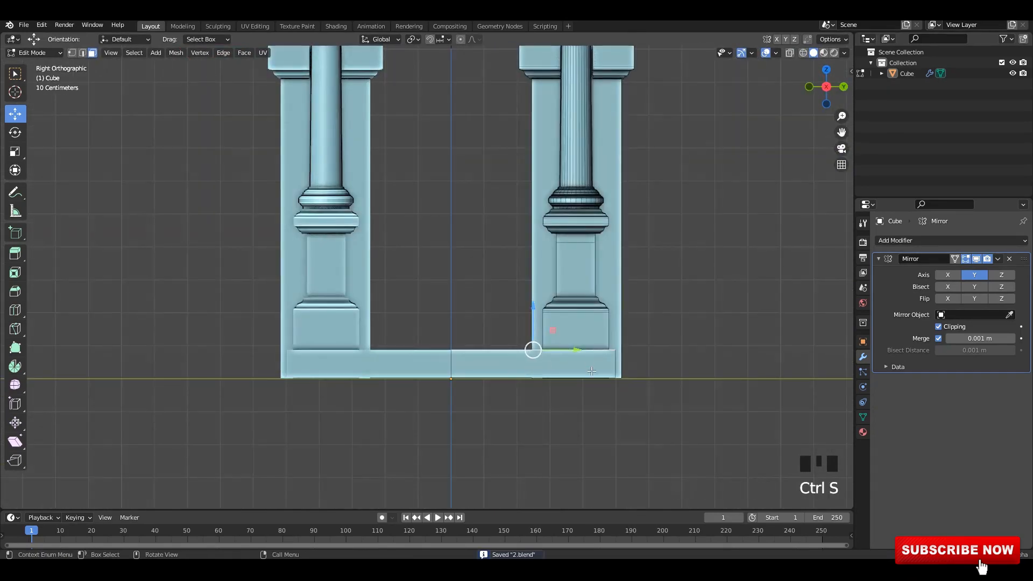
Step: Pull the slab's outer end face inward along the pedestal front and raise its top face to make it taller
middle_drag(608, 370, 592, 382)
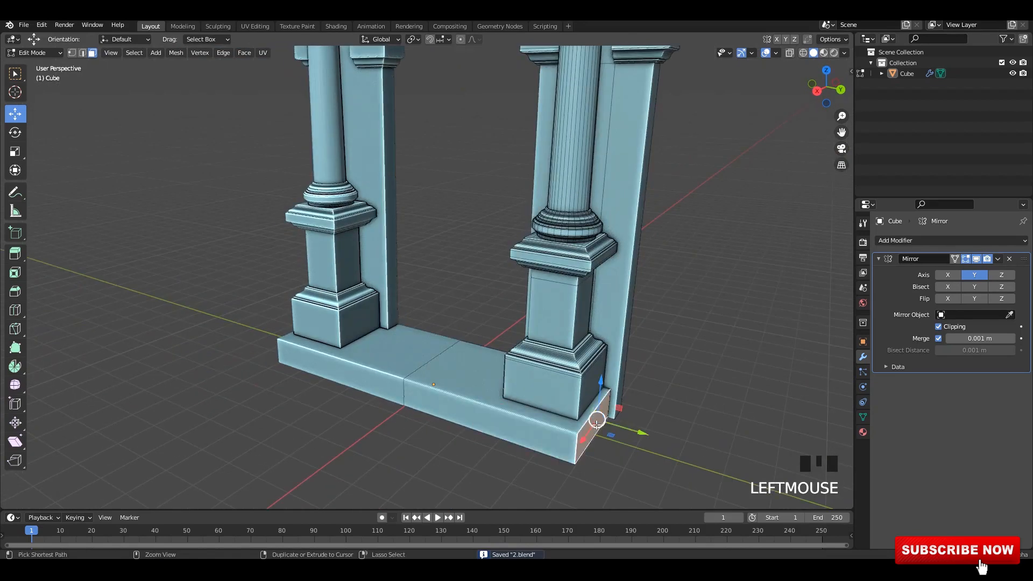
drag(586, 422, 573, 420)
click(543, 421)
click(462, 409)
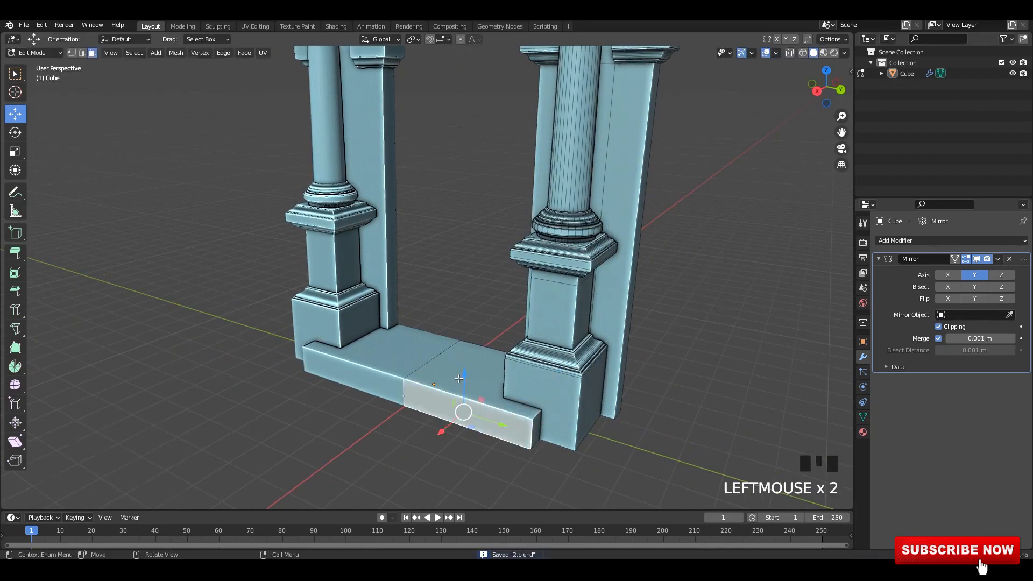
middle_drag(462, 409, 479, 361)
drag(494, 341, 492, 319)
scroll(488, 328, down, 5)
middle_drag(487, 332, 559, 317)
key(Tab)
click(560, 317)
shift+middle_drag(479, 305, 435, 399)
Step: Cut two evenly spaced horizontal edge loops around the slab to divide its height into three, and save the file
scroll(485, 361, up, 2)
key(Tab)
scroll(484, 371, up, 2)
scroll(566, 358, up, 2)
key(ctrl+s)
scroll(525, 391, down, 1)
click(525, 391)
right_click(525, 389)
key(ctrl+s)
Step: Extrude the slab's two lower front bands forward 1 m, and extrude the lowest band another 1 m to form three steps
key(Tab)
key(Tab)
key(Tab)
click(481, 395)
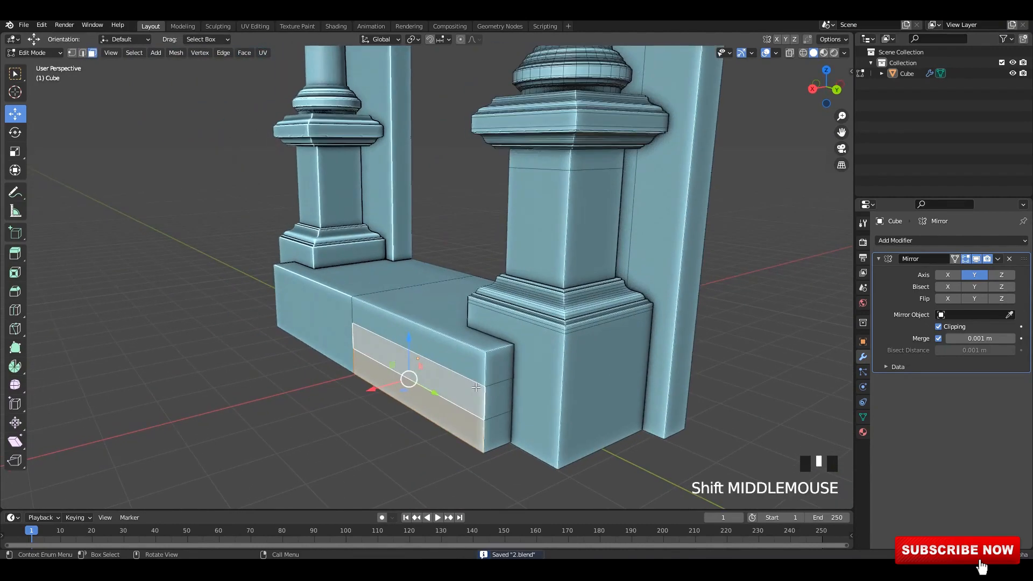
key(e)
click(428, 400)
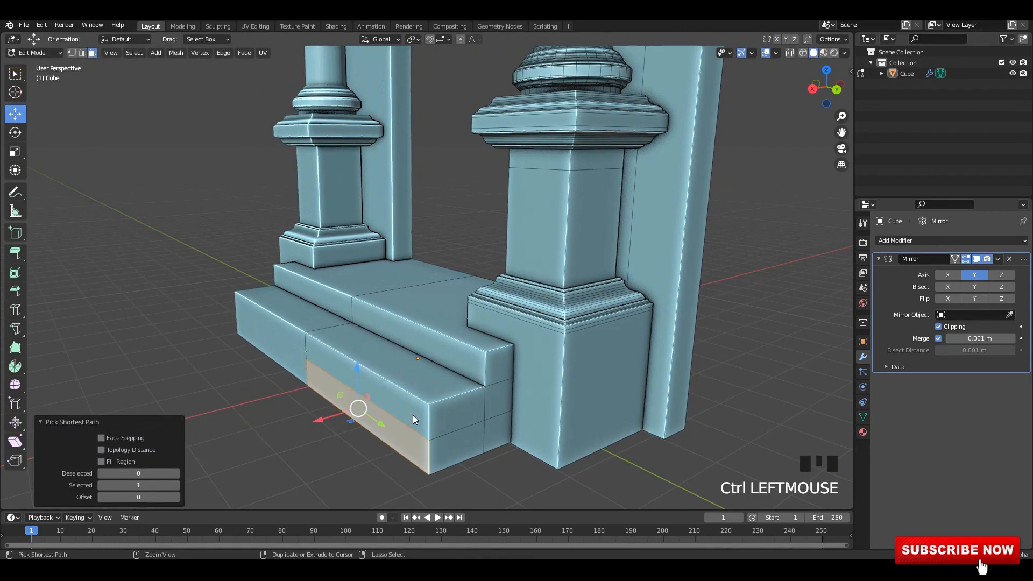
key(e)
click(373, 427)
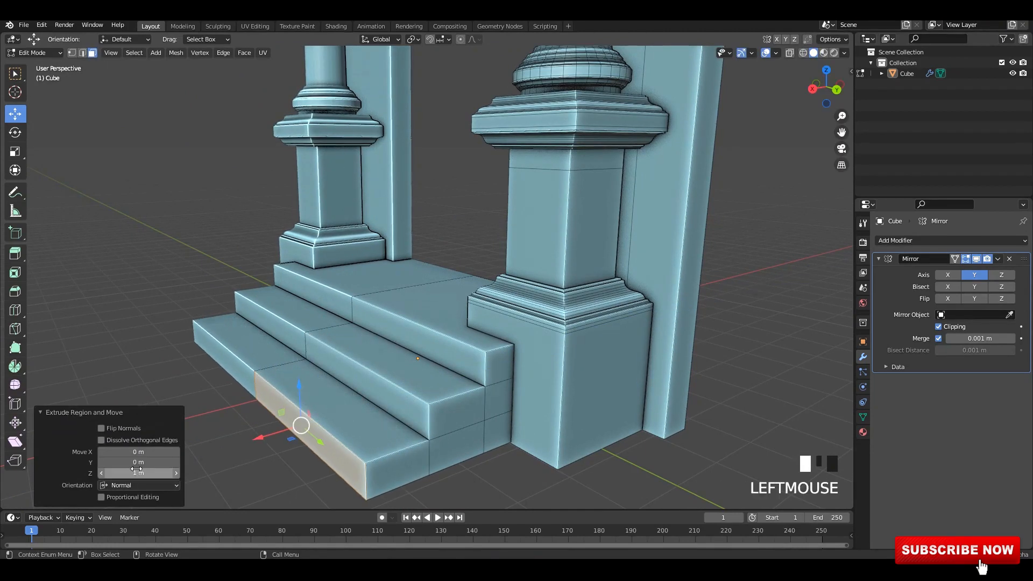
Step: Check the new steps against the whole archway from the front and save the file
key(Tab)
click(694, 365)
scroll(694, 365, down, 3)
scroll(530, 343, down, 3)
alt+scroll(529, 344, up, 1)
alt+middle_drag(530, 343, 547, 358)
shift+middle_drag(547, 228, 490, 323)
click(573, 282)
key(ctrl+s)
key(ctrl+s)
Step: Select only the linked steps geometry and scale its height to 0.713 along Z
scroll(542, 309, up, 4)
key(Tab)
key(a)
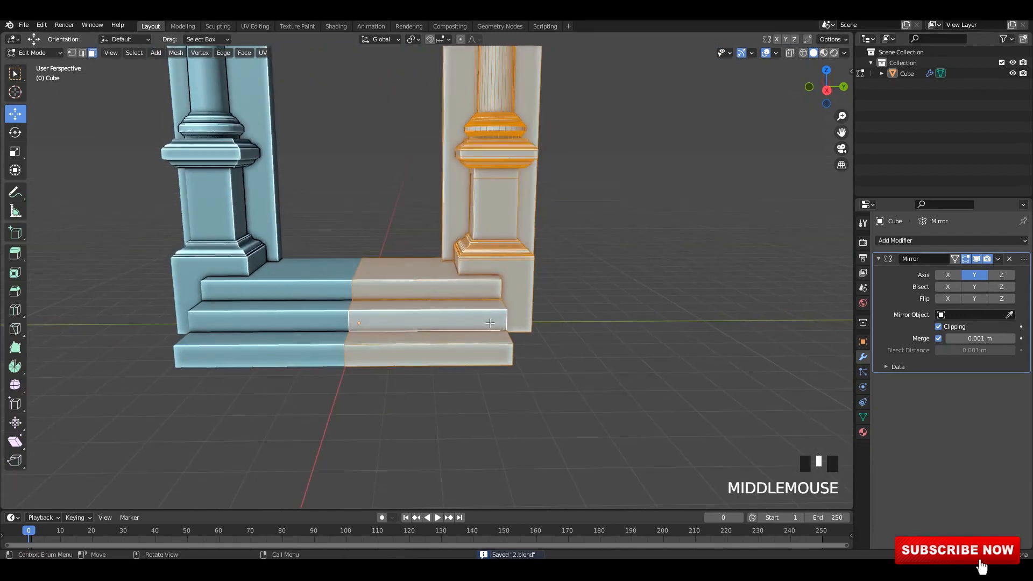
click(490, 323)
key(l)
middle_drag(660, 355, 650, 360)
key(s)
key(z)
click(622, 321)
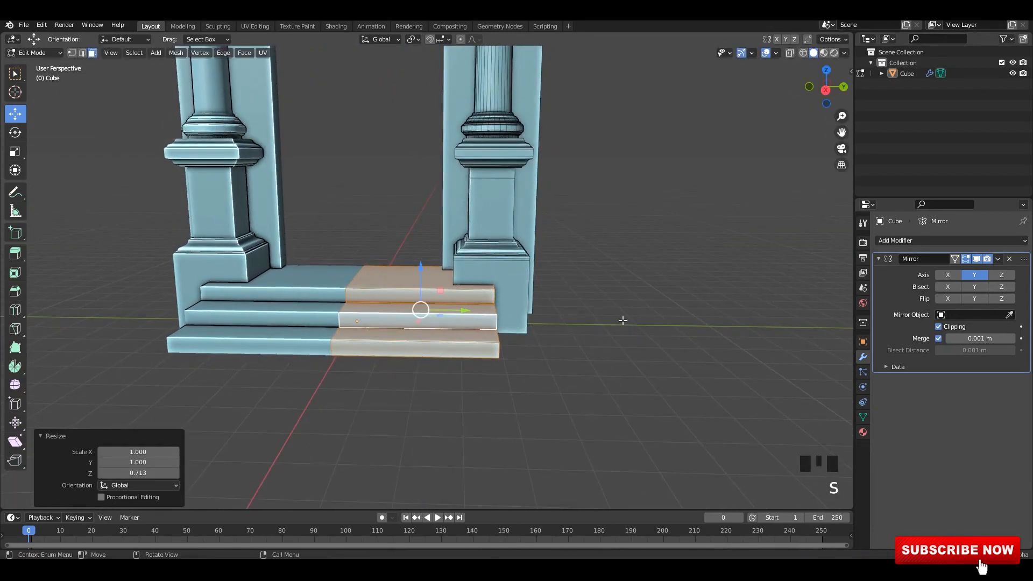
Step: Lower the flattened steps so their base sits on the ground line
alt+middle_drag(623, 320, 554, 315)
scroll(554, 316, up, 3)
drag(421, 277, 425, 281)
scroll(425, 290, down, 2)
key(Tab)
click(584, 279)
middle_drag(584, 280, 540, 288)
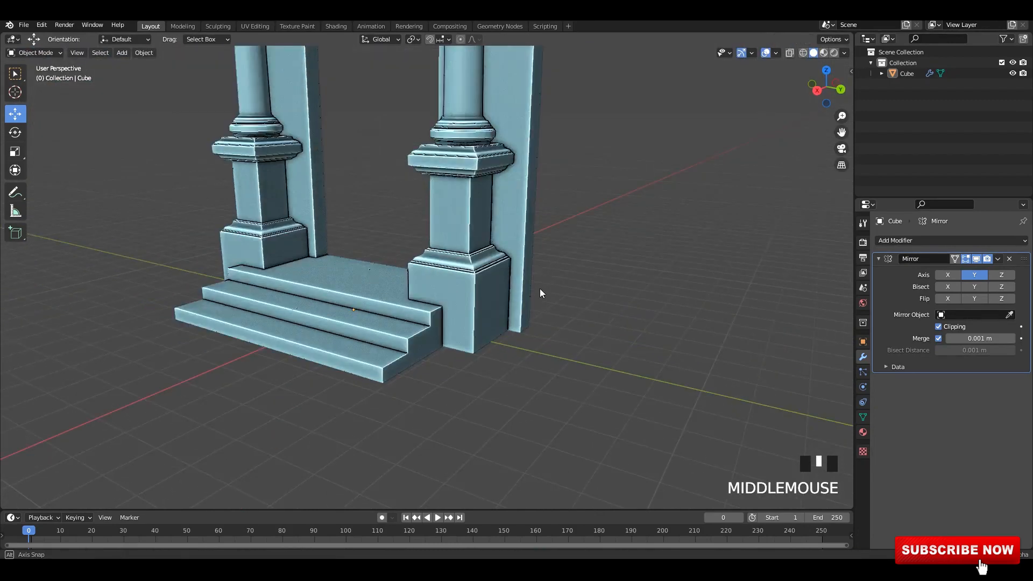
Step: Select the steps' inner faces on the mirror centre plane through X-ray, delete them, and save the file
scroll(540, 288, down, 3)
shift+middle_drag(451, 261, 398, 302)
key(Tab)
key(alt+z)
scroll(364, 286, up, 3)
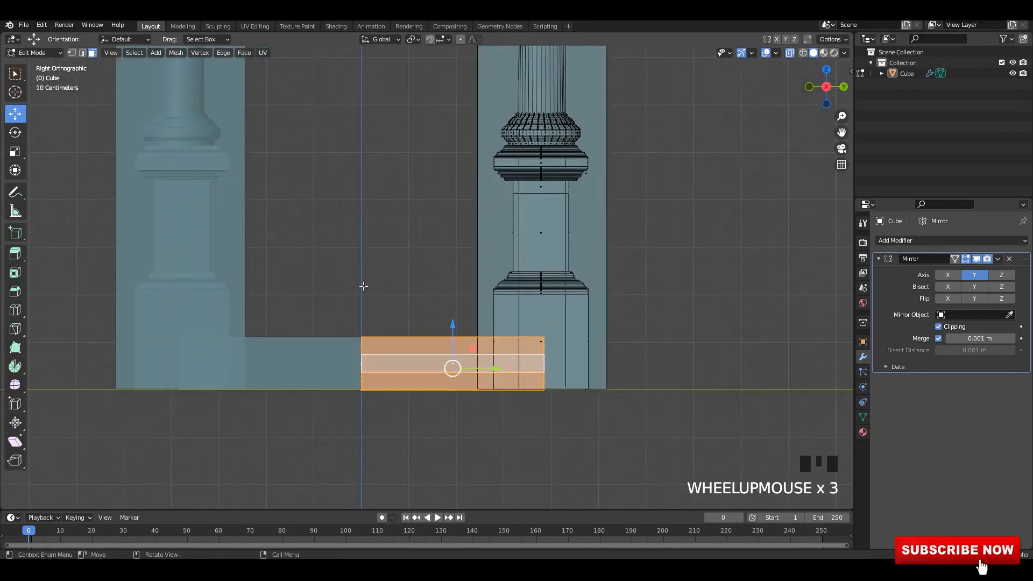
drag(367, 368, 369, 368)
key(alt+z)
middle_drag(438, 282, 442, 290)
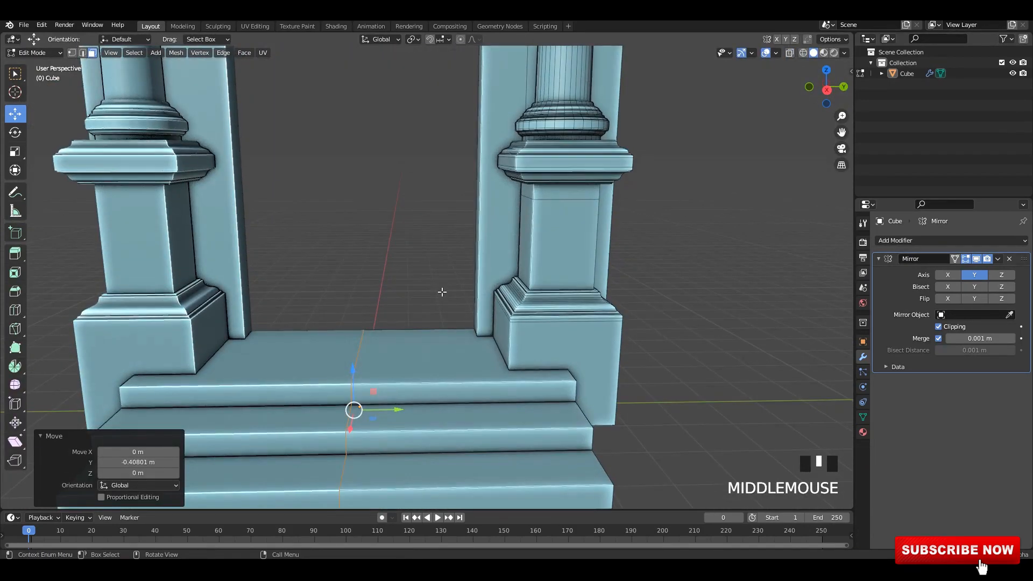
key(x)
click(442, 291)
key(Tab)
scroll(718, 337, down, 4)
middle_drag(530, 312, 544, 361)
scroll(510, 309, down, 3)
key(ctrl+s)
Step: Select only the linked geometry of the entrance steps in Edit Mode
key(Tab)
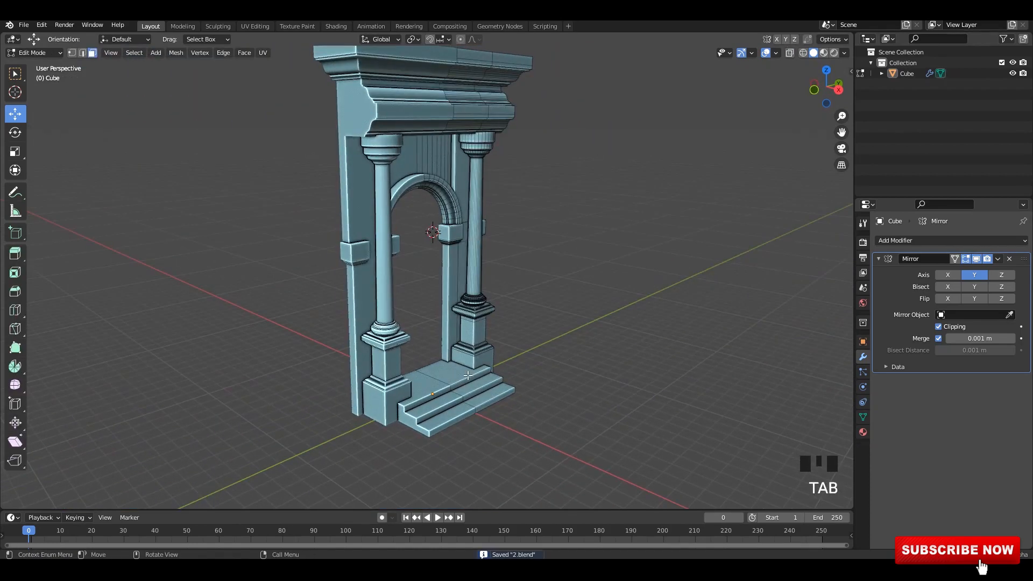
key(Tab)
scroll(613, 322, down, 2)
middle_drag(614, 323, 601, 321)
scroll(581, 334, up, 1)
key(Tab)
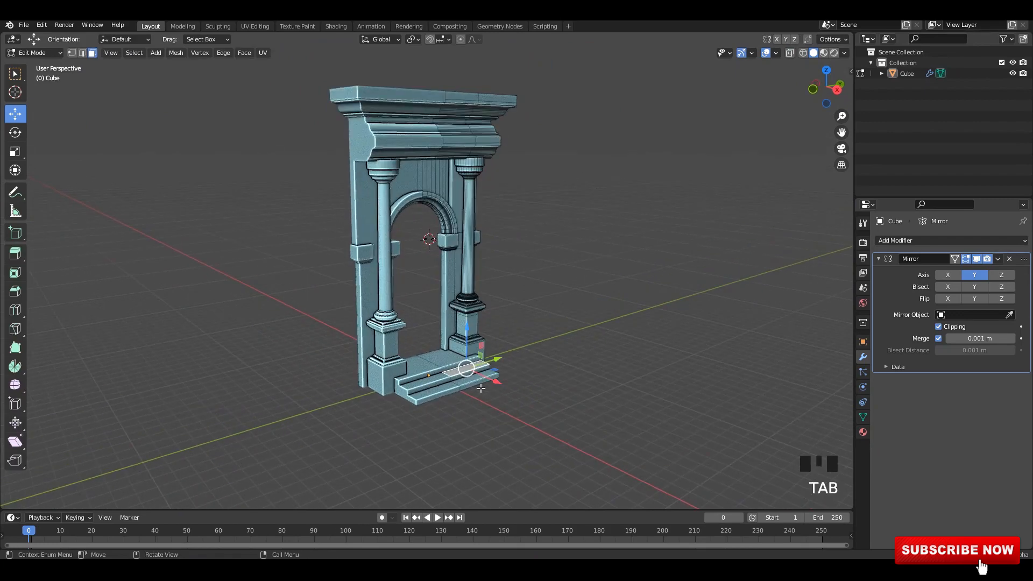
key(a)
scroll(516, 366, up, 1)
click(489, 391)
key(l)
Step: In a side view with X-ray, scale the steps' depth to about 0.79 along X and move them -0.11424 m along X
alt+middle_drag(489, 391, 467, 396)
scroll(470, 436, up, 4)
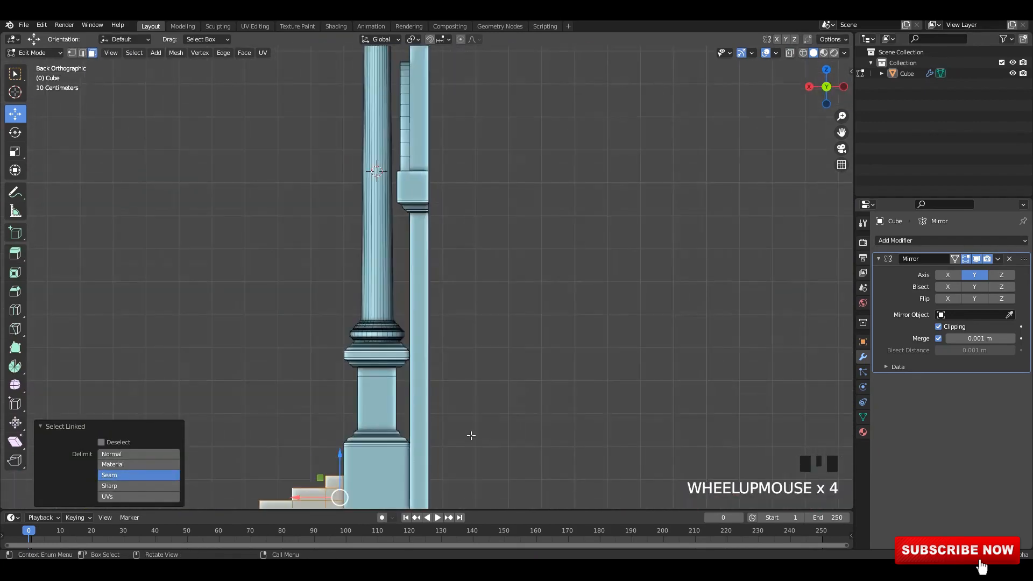
key(alt+z)
shift+middle_drag(470, 436, 546, 295)
scroll(635, 401, down, 1)
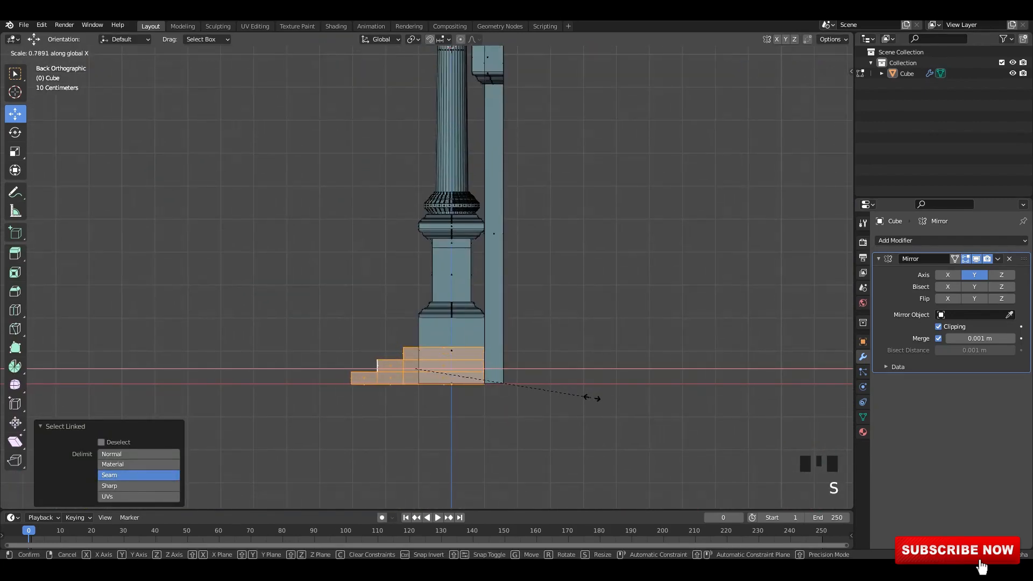
click(594, 398)
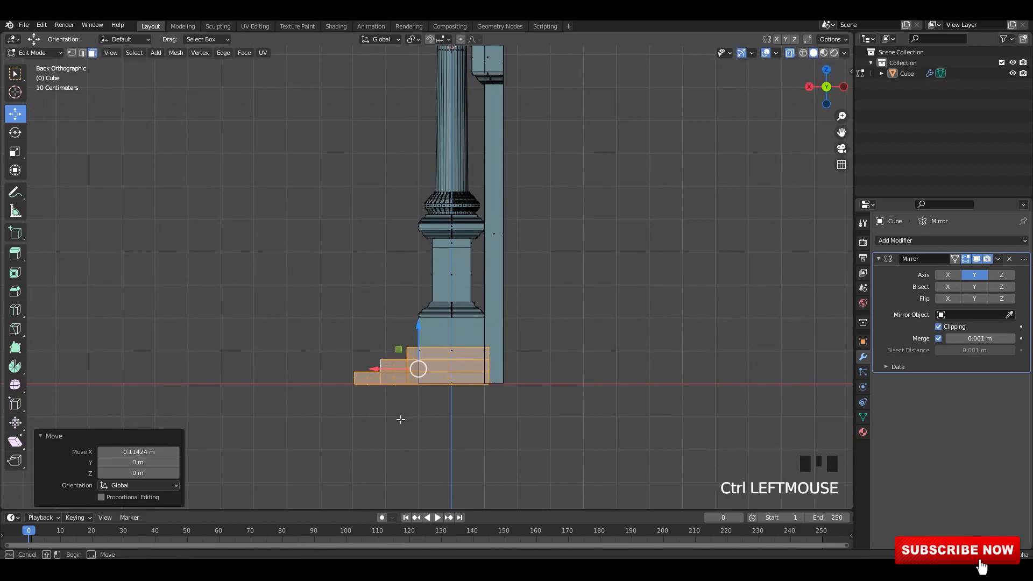
Step: Keep only the steps' rear end selected and move it -0.44066 m along X to align with the back of the wall
ctrl+drag(400, 420, 474, 451)
drag(469, 361, 472, 361)
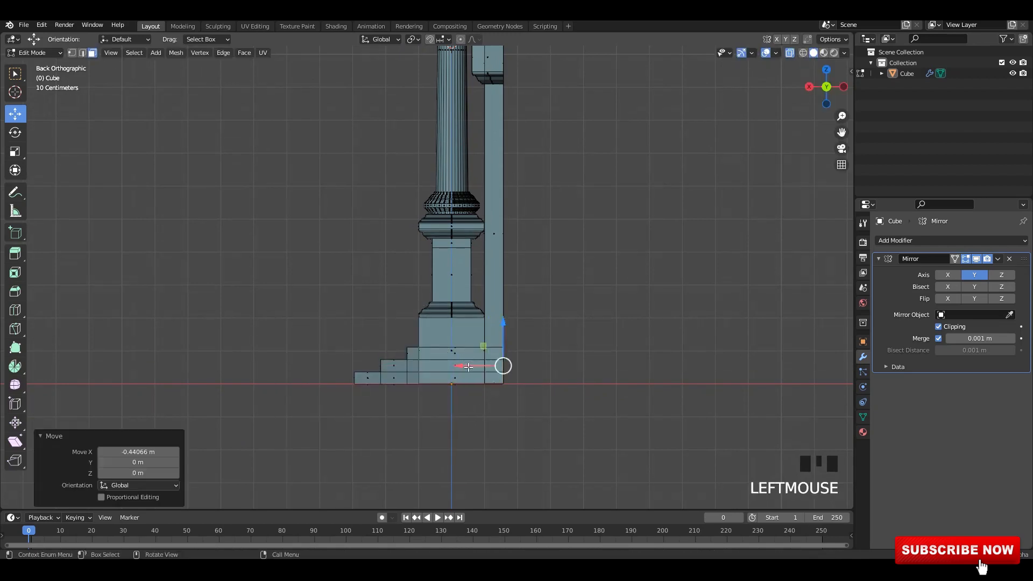
key(alt+z)
middle_drag(516, 359, 713, 383)
key(Tab)
key(Tab)
Step: Select the vertices of the steps' projecting front in a side X-ray view and move them outward along X
alt+middle_drag(498, 353, 473, 353)
key(alt+z)
scroll(483, 355, up, 1)
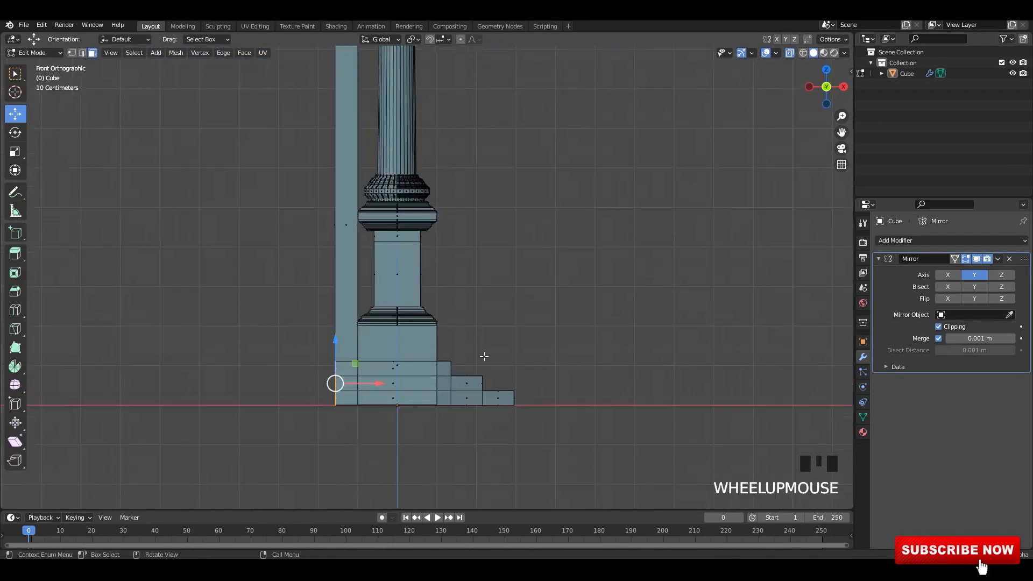
key(1)
drag(650, 278, 446, 503)
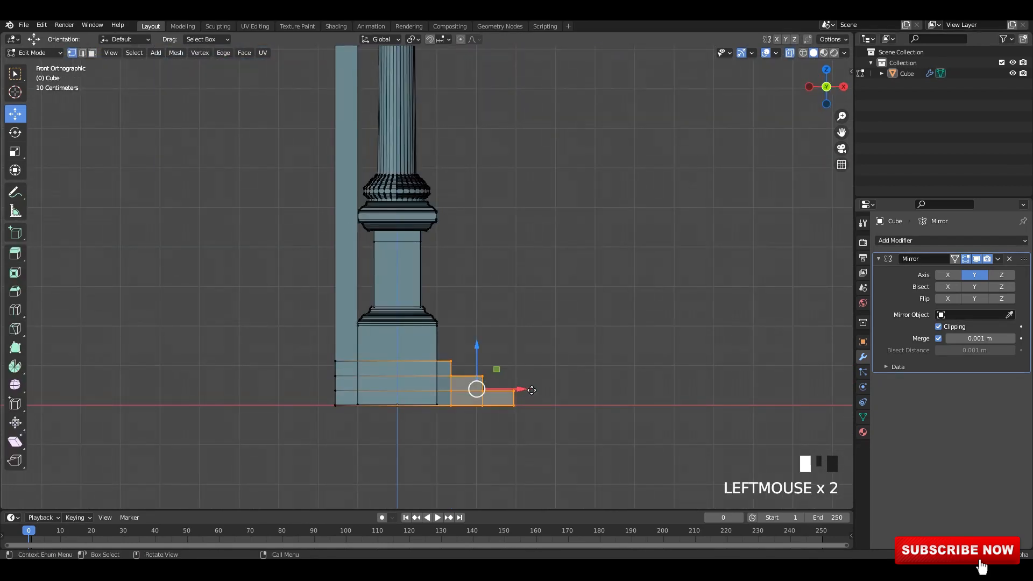
click(548, 392)
Step: Turn off X-ray, review the adjusted steps on the whole archway in Object Mode, and save the file
key(alt+z)
key(Tab)
middle_drag(616, 348, 540, 418)
scroll(494, 368, down, 2)
middle_drag(493, 363, 531, 331)
scroll(545, 347, up, 1)
ctrl+scroll(530, 332, up, 1)
key(ctrl+s)
scroll(454, 286, up, 1)
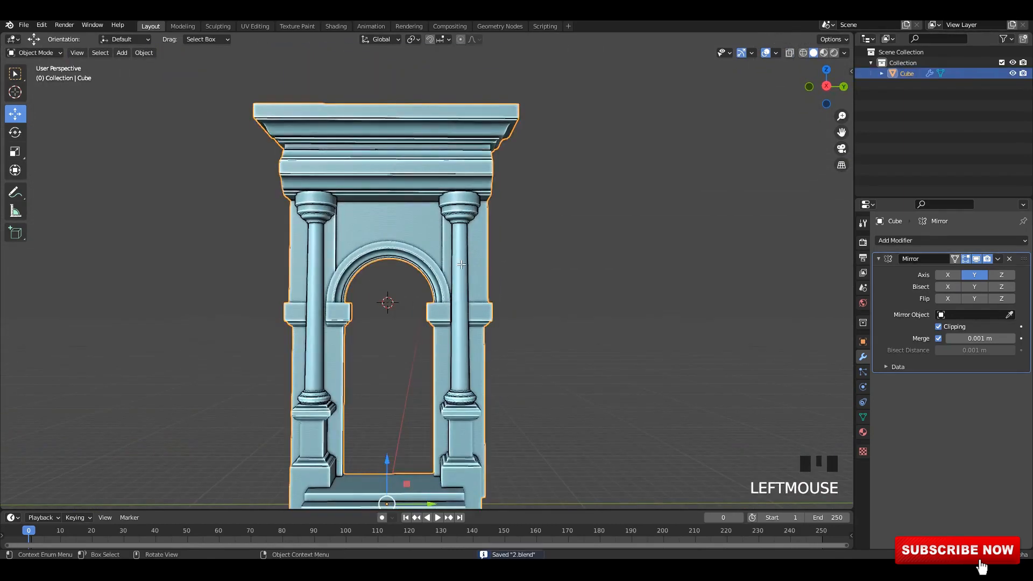
Step: Select the ring of long faces around the column shaft in Edit Mode and save the file
key(Tab)
shift+middle_drag(462, 264, 495, 260)
scroll(507, 284, up, 2)
alt+shift+click(496, 275)
alt+shift+click(496, 275)
alt+shift+click(496, 274)
key(ctrl+s)
shift+middle_drag(471, 328, 459, 298)
scroll(458, 297, up, 6)
key(ctrl+s)
shift+middle_drag(519, 205, 462, 285)
Step: Inset the selected shaft faces individually with a thickness of 0.02792 m
key(i)
click(655, 280)
click(104, 485)
Step: Fatten the inset shaft strips outward along their normals and scale them to 1.002 along Z
key(alt+s)
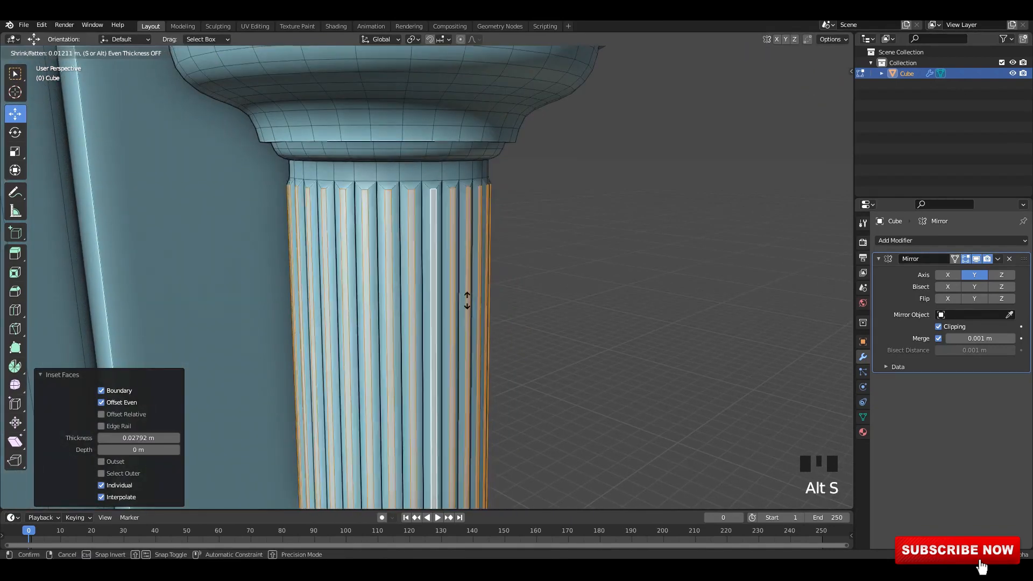
click(472, 300)
key(s)
key(z)
click(556, 336)
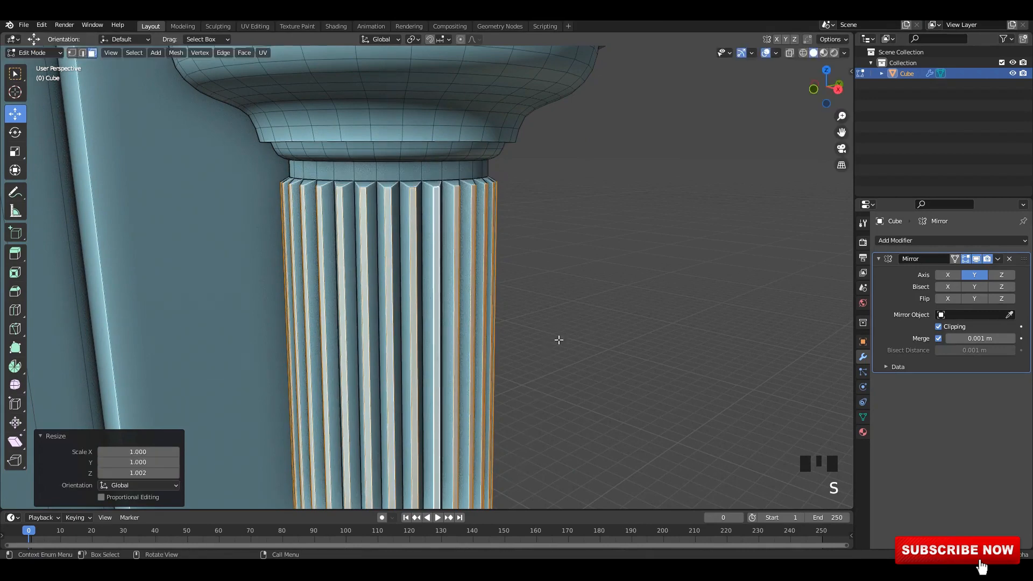
Step: Shrink the shaft strips by -0.0163 m along their normals and scale them down slightly to taper the flute ends
key(alt+s)
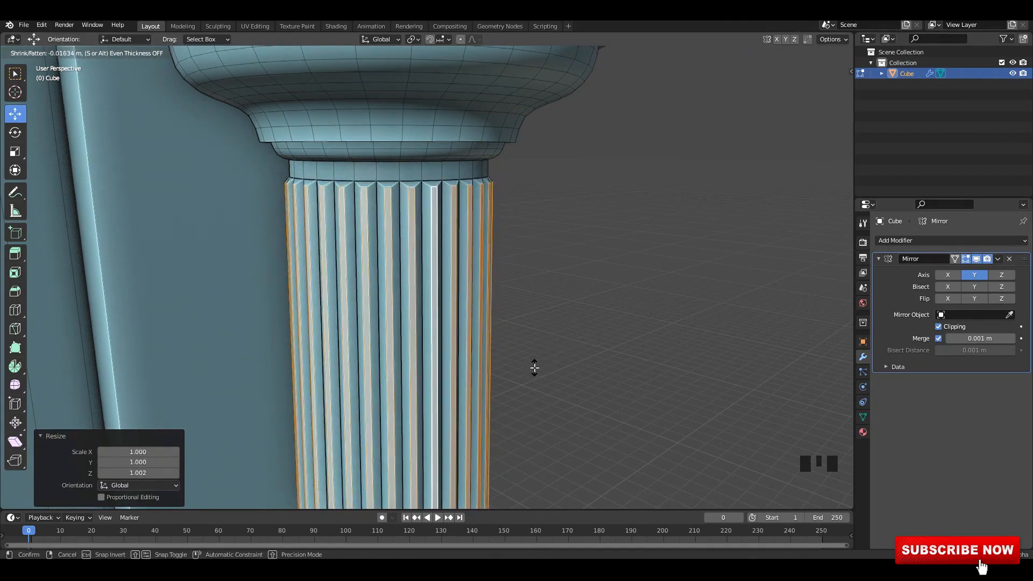
click(538, 360)
key(s)
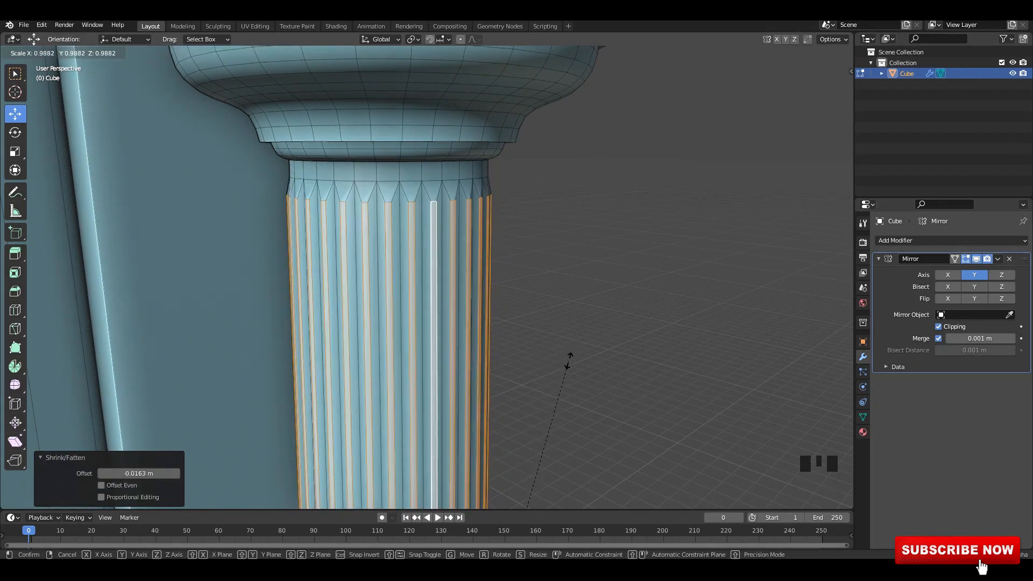
click(567, 352)
Step: Review the fluted columns in Object Mode with the archway deselected and save the file
key(Tab)
alt+middle_drag(572, 302, 487, 252)
click(547, 318)
key(ctrl+s)
scroll(514, 311, up, 2)
click(574, 244)
key(ctrl+s)
Step: Duplicate the linked wall panel above the arch and move the copy 0.19238 m along X
key(Tab)
scroll(508, 278, up, 3)
click(456, 237)
key(l)
key(shift+d)
right_click(495, 255)
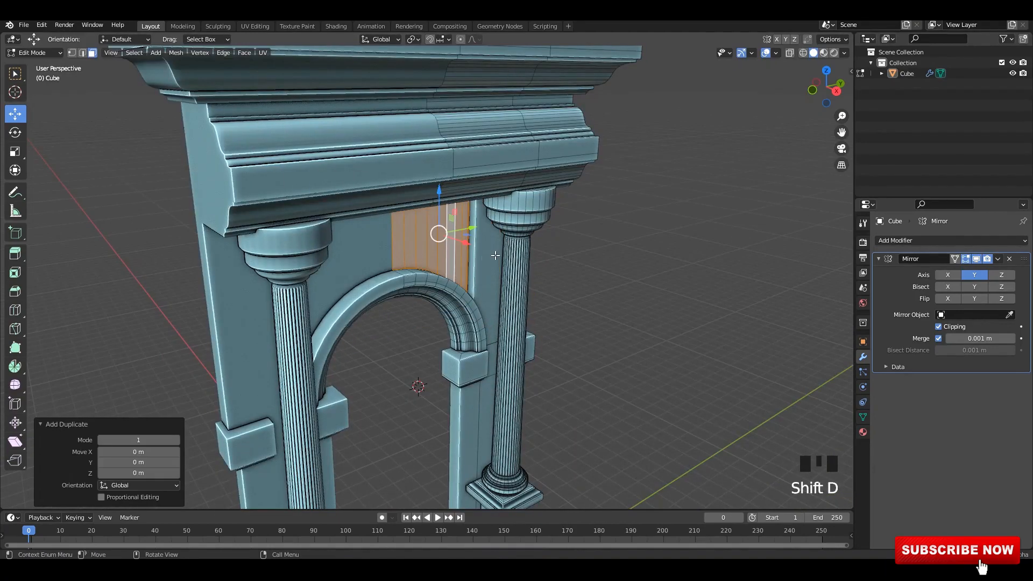
drag(468, 243, 466, 243)
key(ctrl+z)
mouse_move(483, 249)
middle_down()
mouse_move(508, 259)
mouse_move(486, 251)
middle_up()
drag(470, 244, 587, 261)
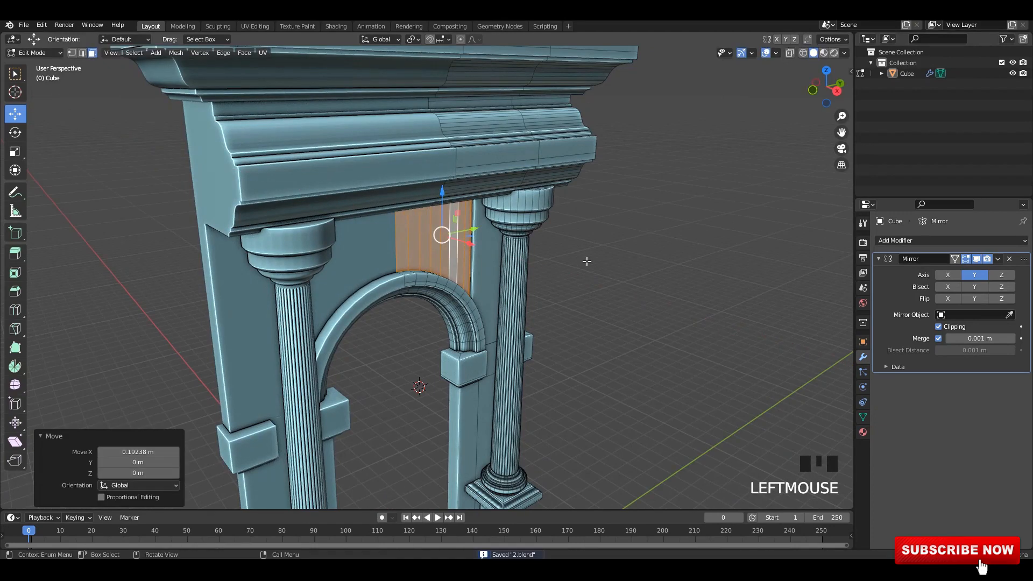
Step: Separate the duplicated panel into its own object, select it, and isolate it in local view
click(574, 262)
key(Tab)
click(456, 257)
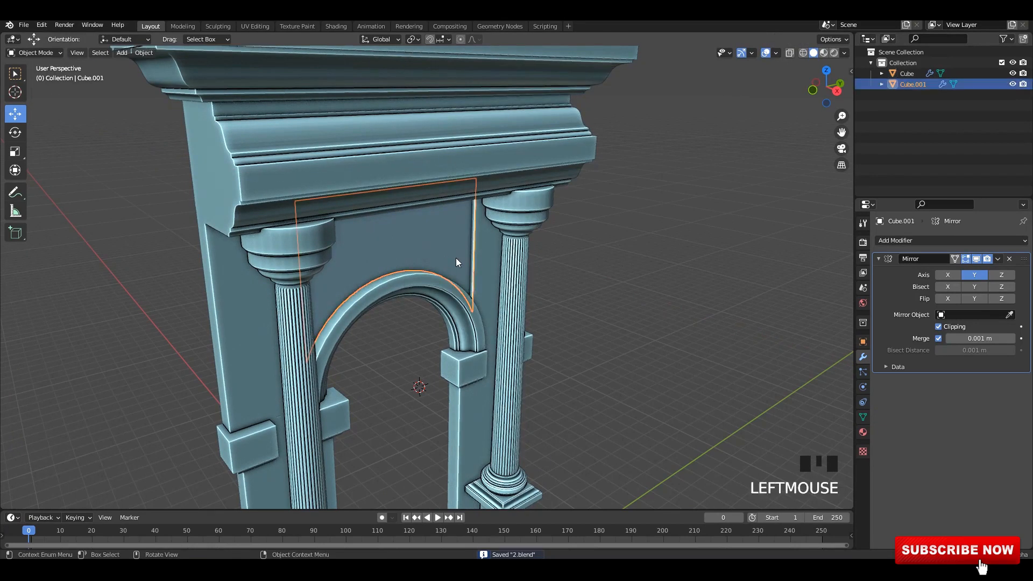
key(KP_Divide)
middle_drag(513, 259, 437, 200)
key(Tab)
key(Tab)
Step: Apply all transforms to the separated panel and apply its Mirror modifier
key(ctrl+a)
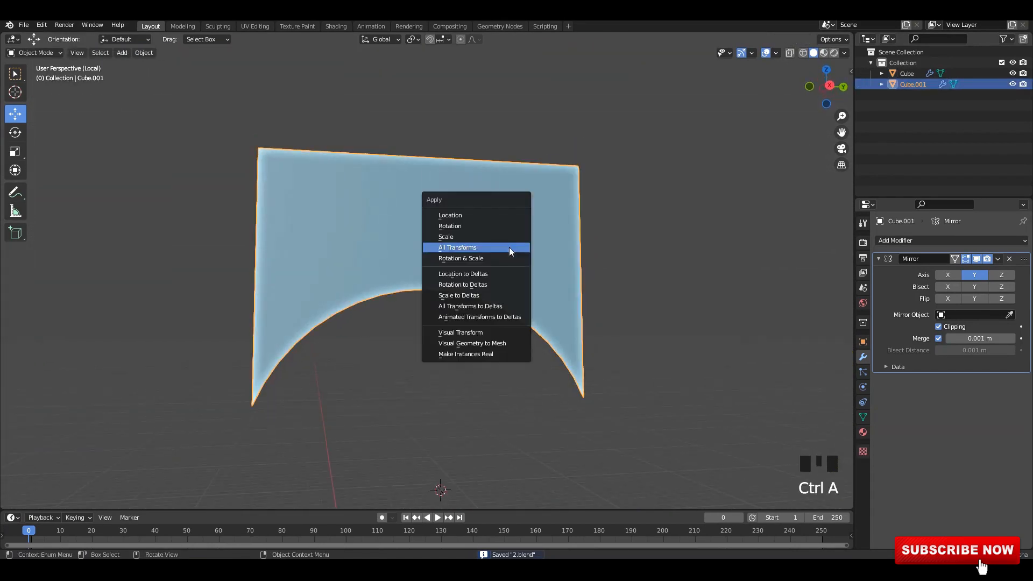
click(509, 247)
click(1009, 259)
key(ctrl+z)
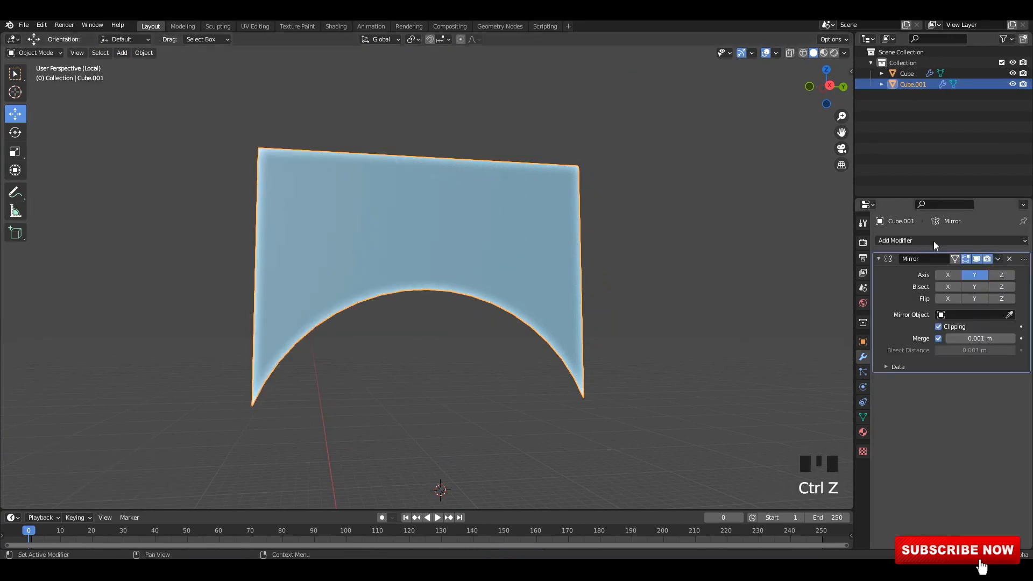
click(997, 259)
click(963, 271)
key(Tab)
middle_drag(588, 256, 566, 250)
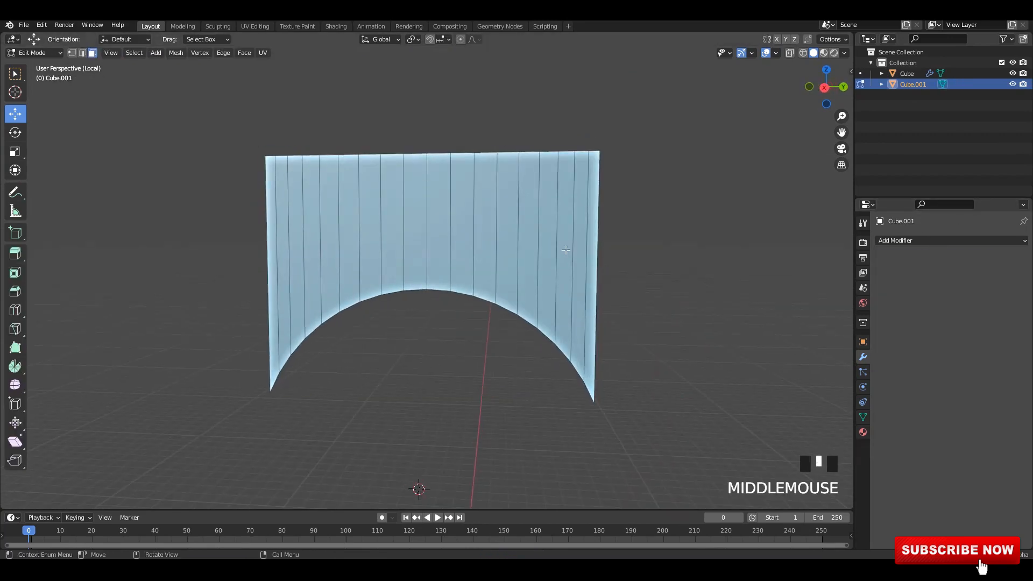
key(Tab)
key(Tab)
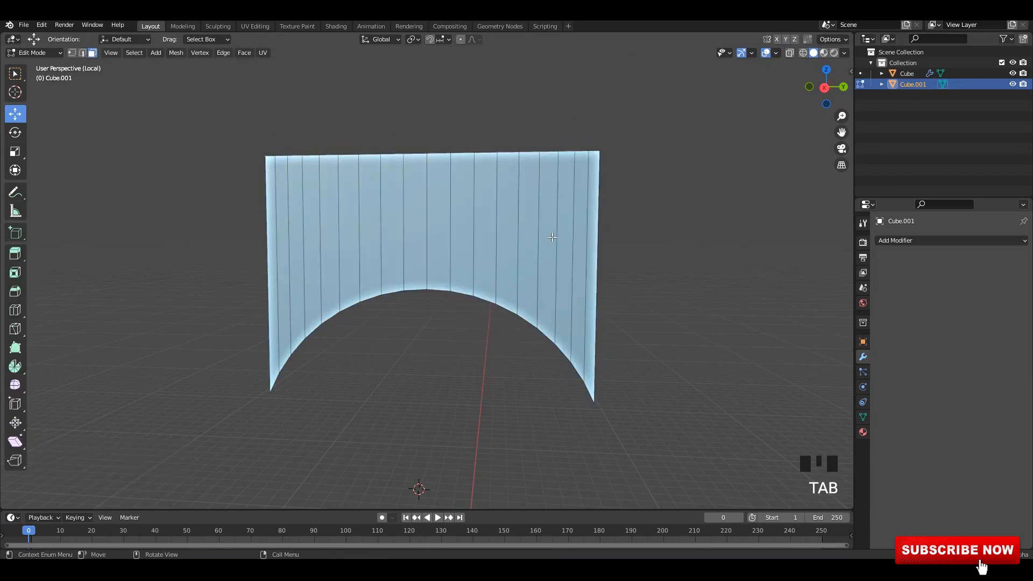
Step: Add one loop cut close to the panel's curved lower edge and another close to its straight upper edge
key(ctrl+r)
click(563, 261)
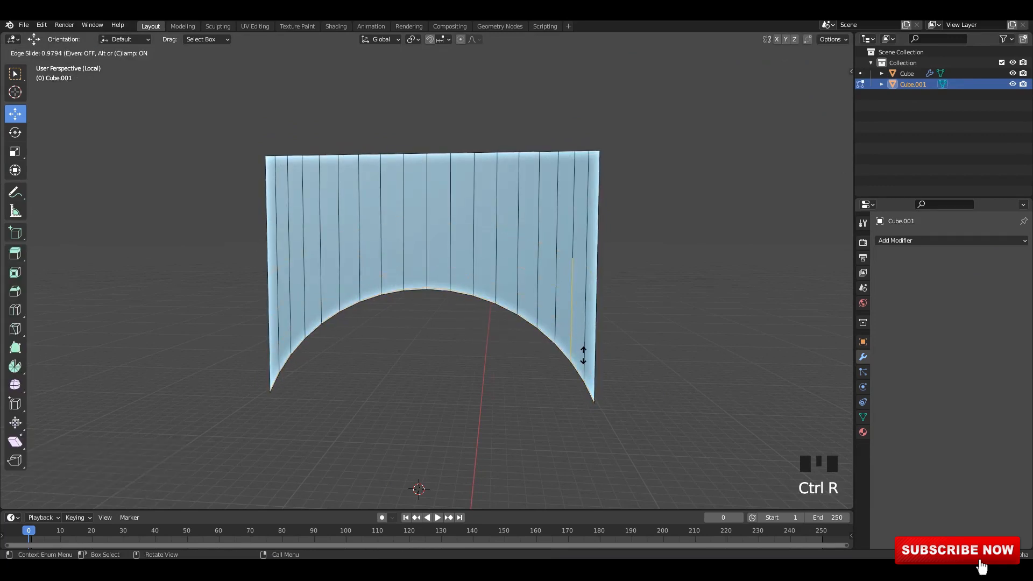
click(583, 355)
key(ctrl+r)
click(534, 219)
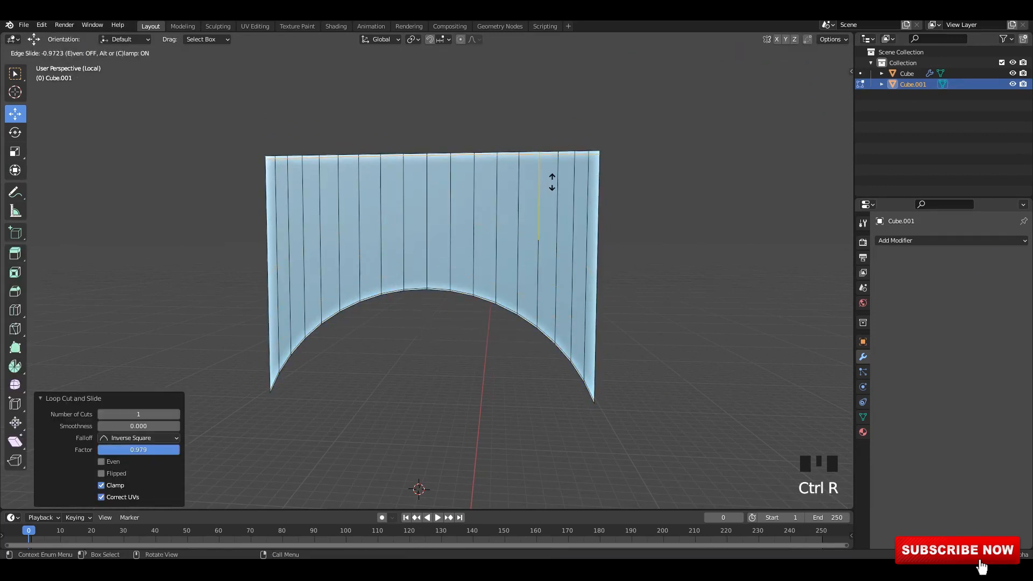
click(557, 209)
Step: Apply the panel's transforms and add a series of evenly spaced horizontal loop cuts between its upper edge and the arch
key(Tab)
key(ctrl+a)
click(554, 219)
key(Tab)
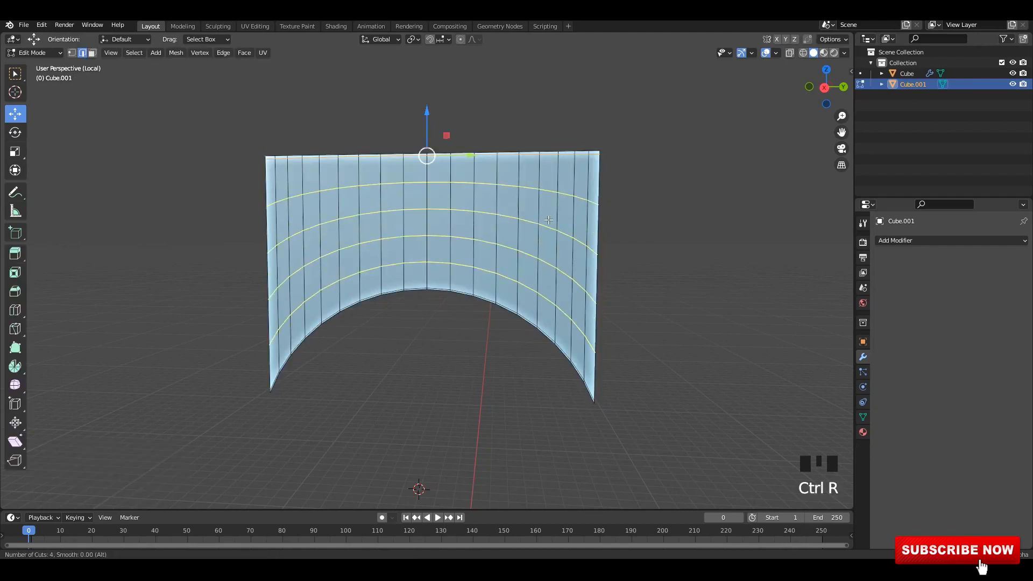
scroll(548, 220, up, 7)
click(568, 237)
right_click(570, 239)
Step: Apply all transforms to the panel again in Object Mode and save the file
key(Tab)
key(ctrl+a)
click(567, 239)
middle_drag(556, 248, 564, 250)
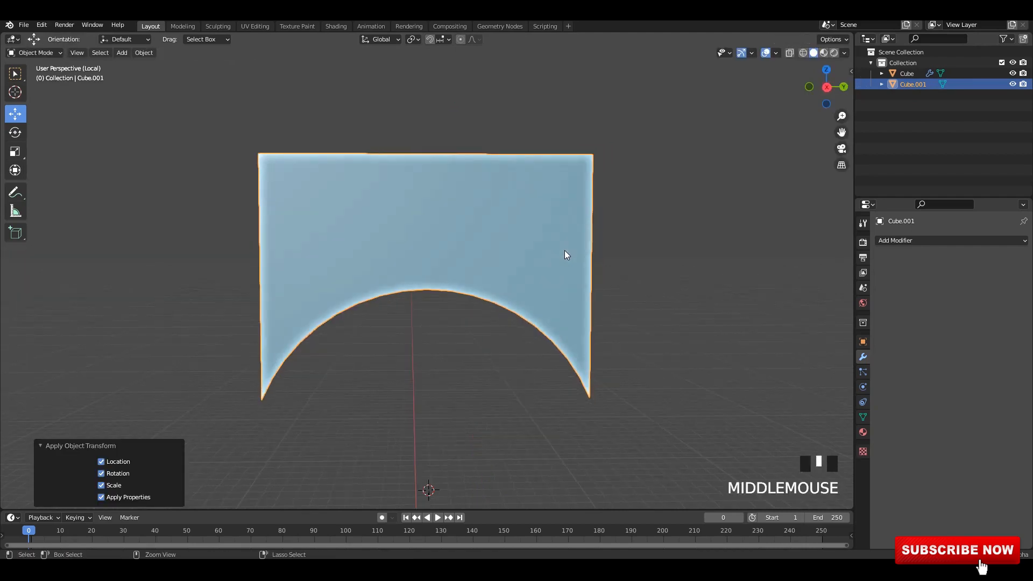
key(ctrl+s)
key(ctrl+a)
key(ctrl+s)
Step: Add a Multiresolution modifier to the panel and subdivide it to level 5
click(906, 240)
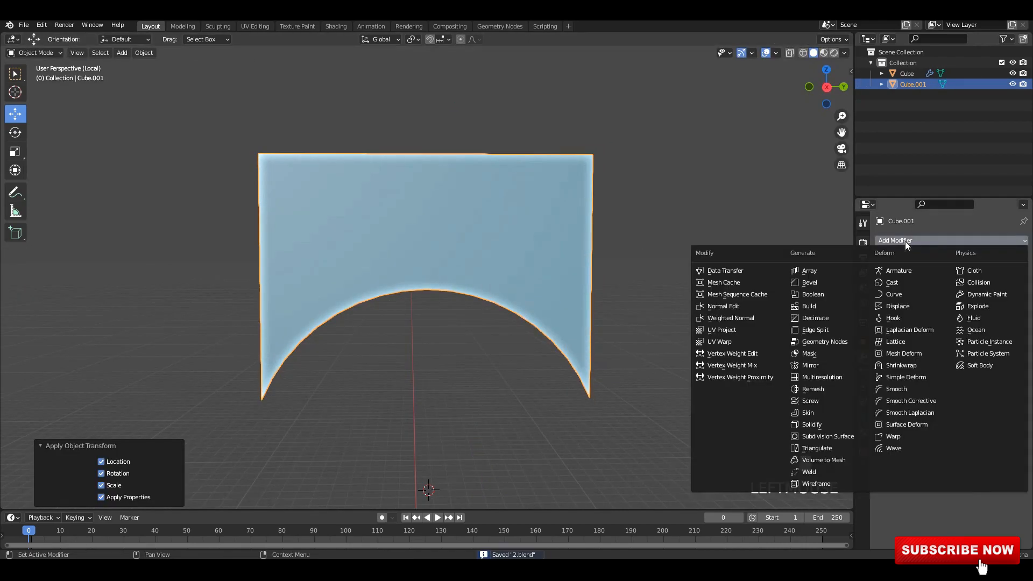
click(821, 377)
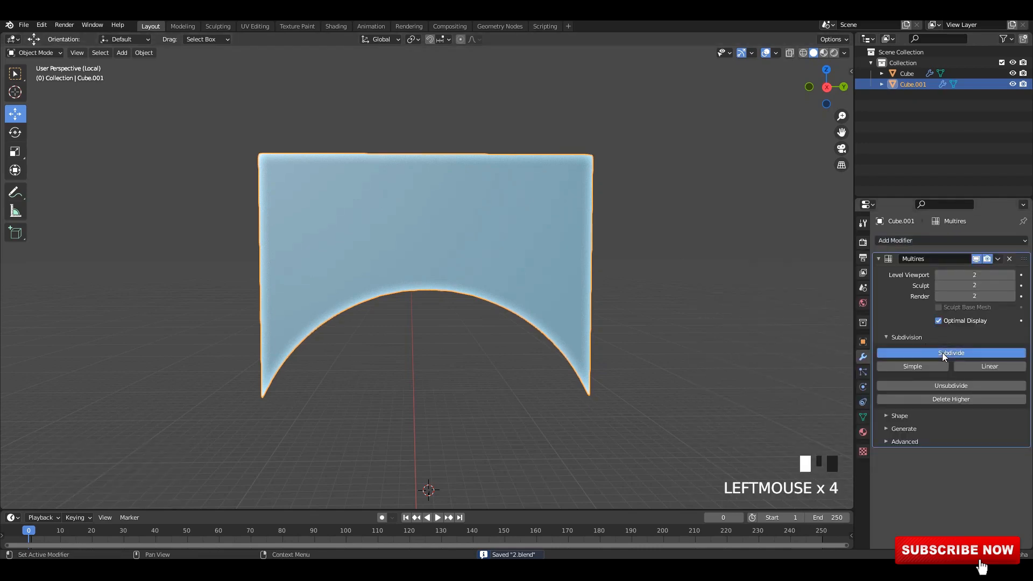
click(942, 353)
click(715, 237)
scroll(686, 237, down, 2)
scroll(635, 240, up, 3)
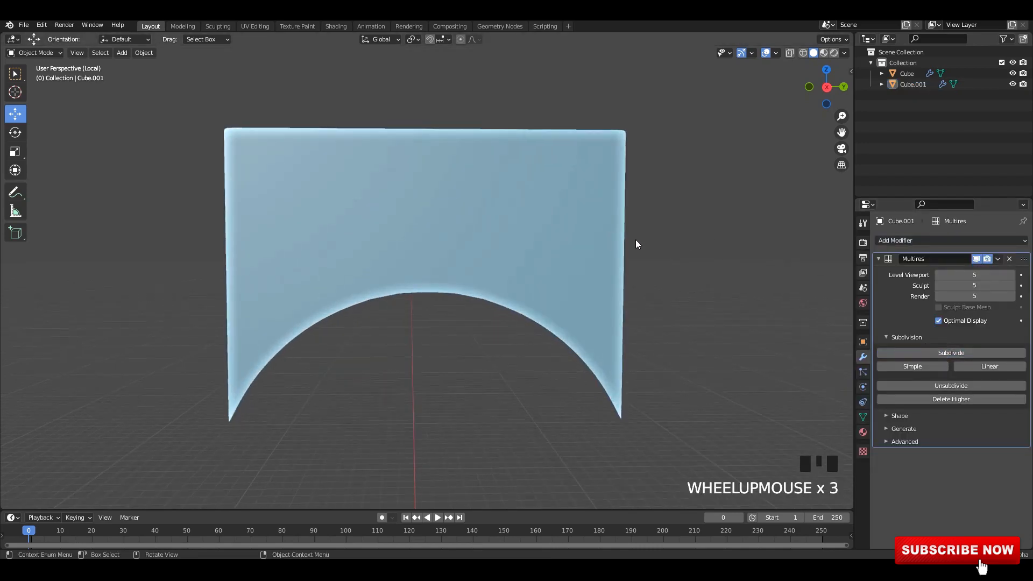
Step: Hide everything except the selected panel, save the file, and open the Sculpting workspace
middle_drag(483, 214, 516, 222)
click(515, 222)
key(shift+h)
key(ctrl+s)
click(217, 26)
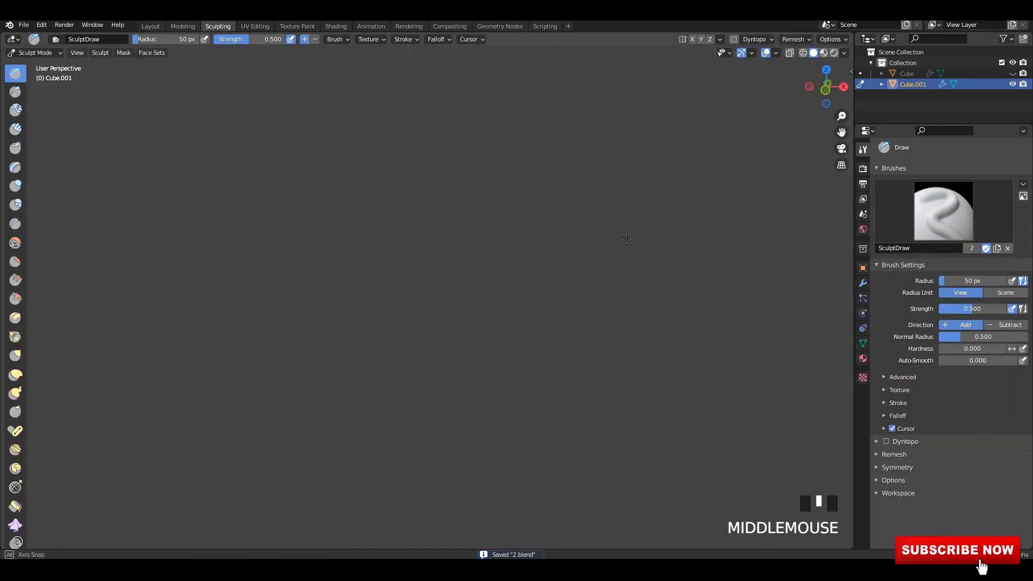
shift+middle_drag(606, 234, 502, 230)
scroll(502, 230, up, 3)
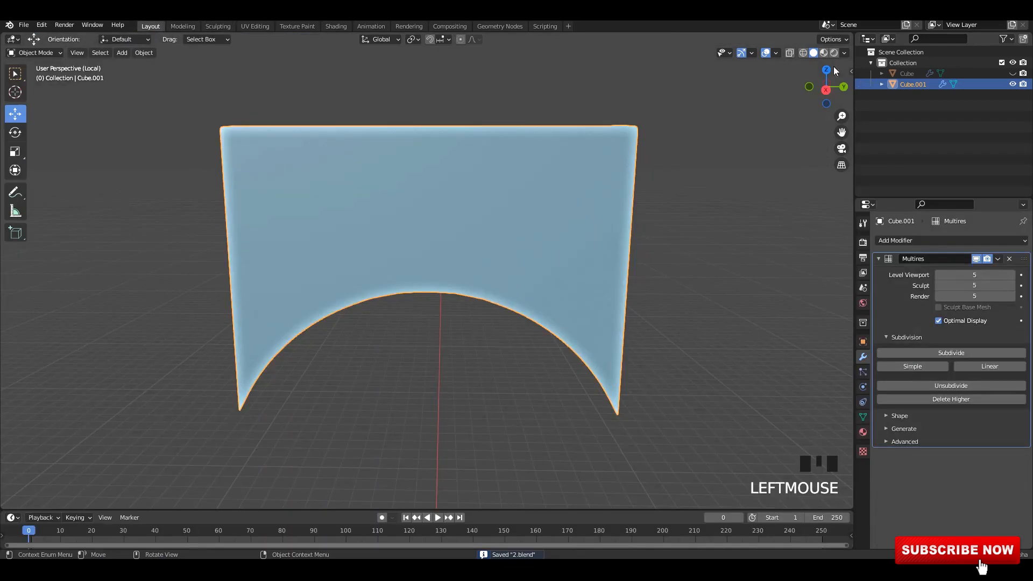
Step: Enable Backface Culling in the viewport shading and inspect the panel's face orientation in Edit Mode
click(844, 52)
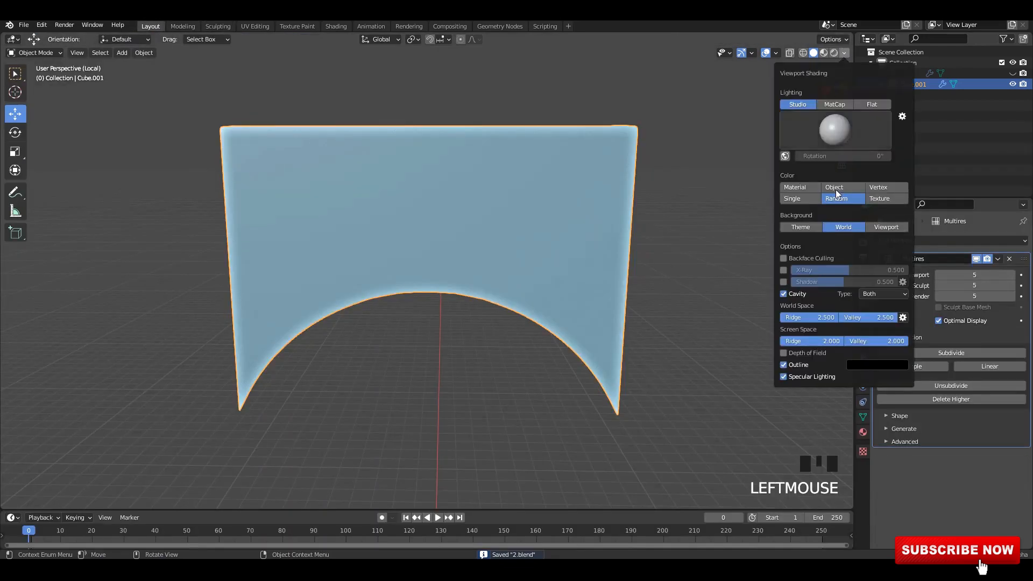
click(783, 269)
key(Tab)
key(a)
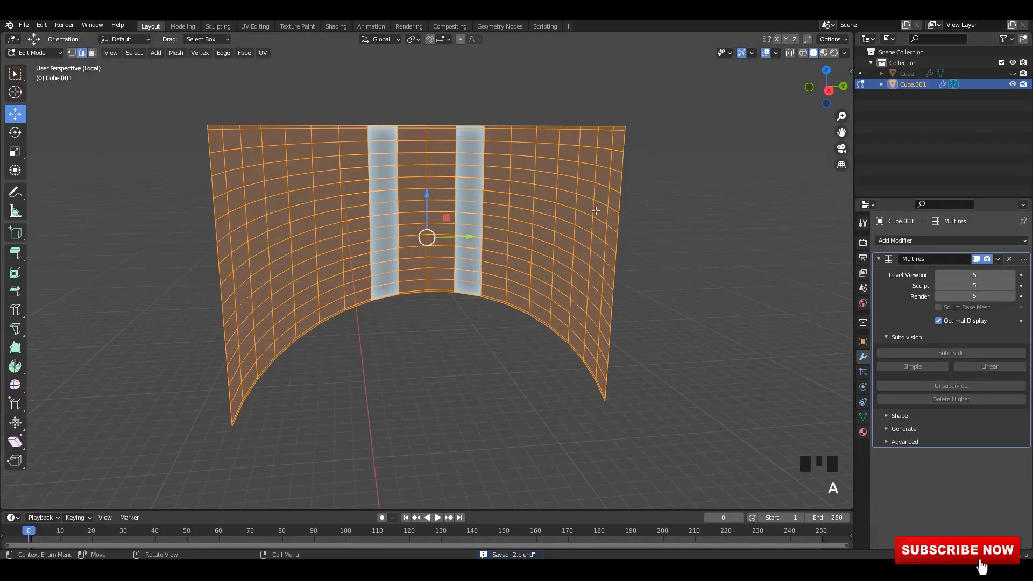
click(588, 202)
Step: Select the outer blocks of faces on both sides of the panel and recalculate their normals with Inside enabled
key(3)
drag(751, 88, 487, 431)
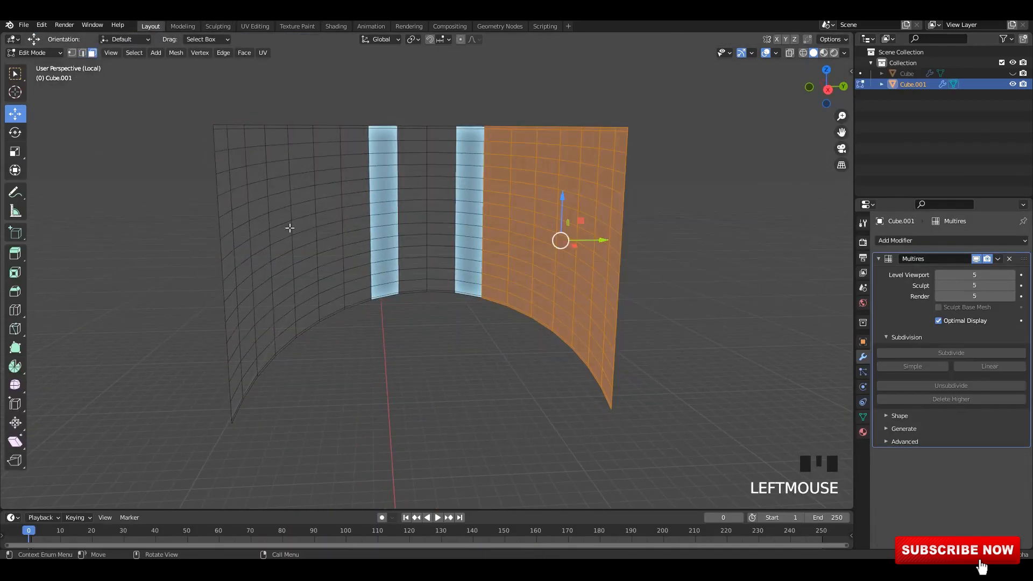
drag(150, 103, 371, 429)
key(shift+n)
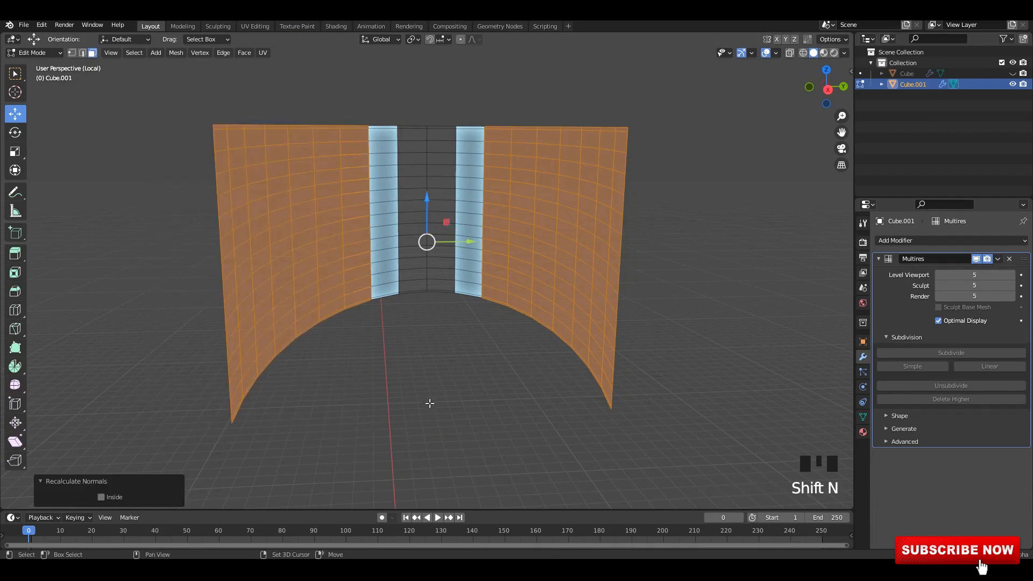
click(101, 497)
middle_drag(452, 344, 465, 334)
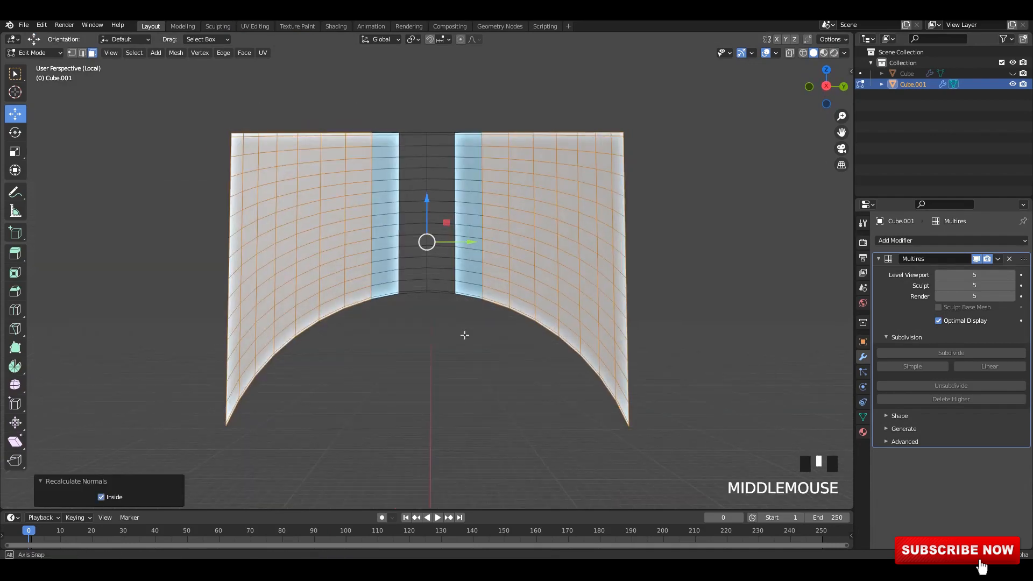
Step: Select the panel's two central face columns and repeat the inside normals recalculation on them
click(437, 263)
middle_drag(437, 263, 498, 332)
key(shift+r)
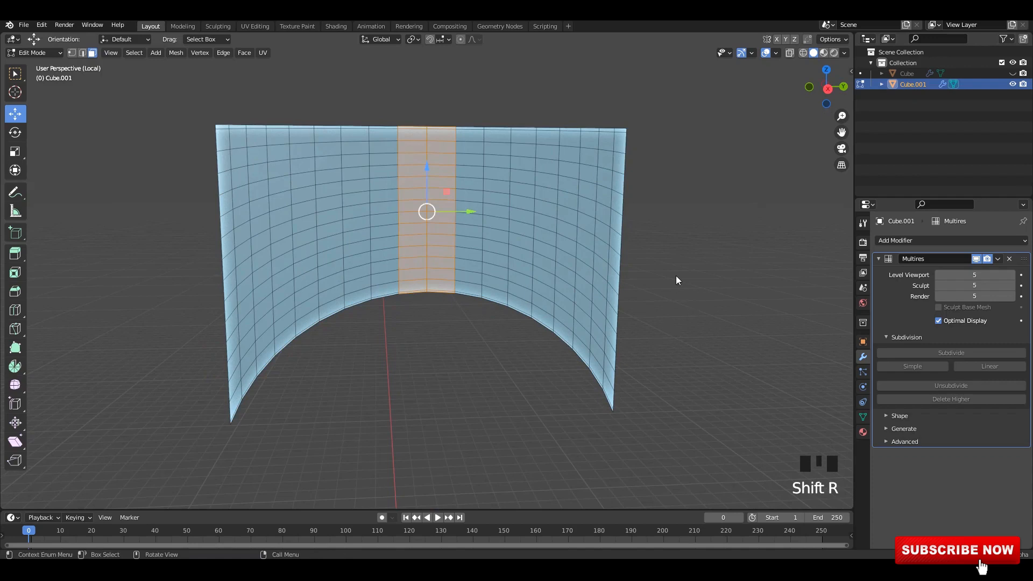
Step: Return the panel to Object Mode, apply its object transforms, and save the file
key(Tab)
click(576, 280)
key(ctrl+a)
click(566, 286)
key(ctrl+s)
click(572, 260)
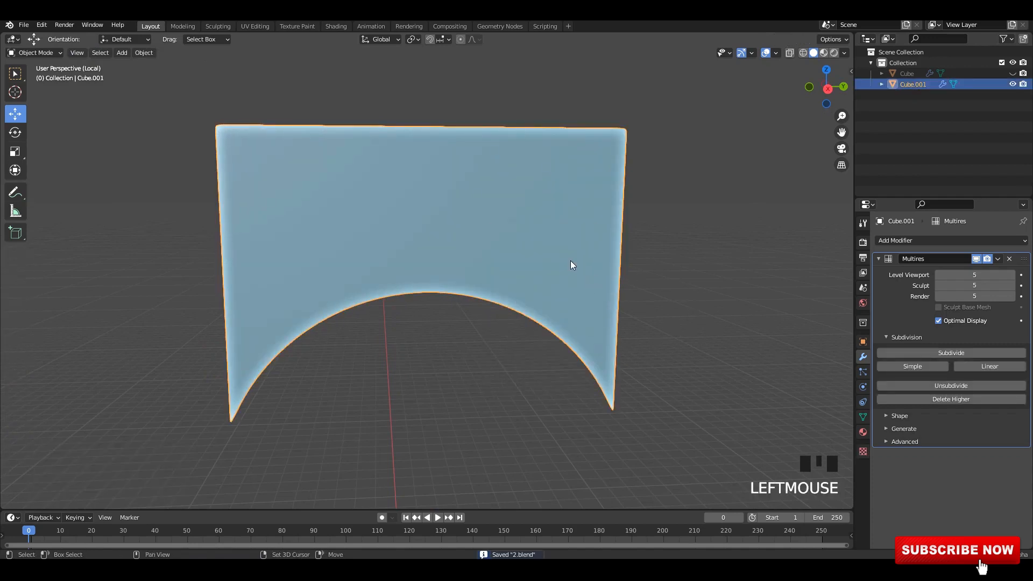
Step: Open the Sculpting workspace and view the panel straight on in left orthographic view
click(218, 26)
alt+middle_drag(454, 162, 513, 272)
scroll(512, 271, up, 2)
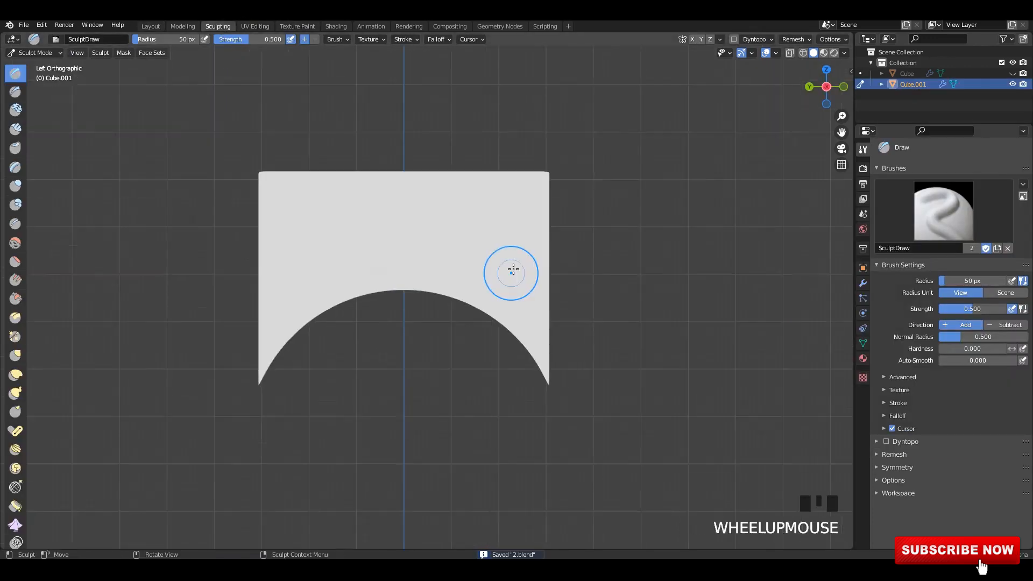
scroll(513, 270, up, 1)
key(alt+z)
key(alt+z)
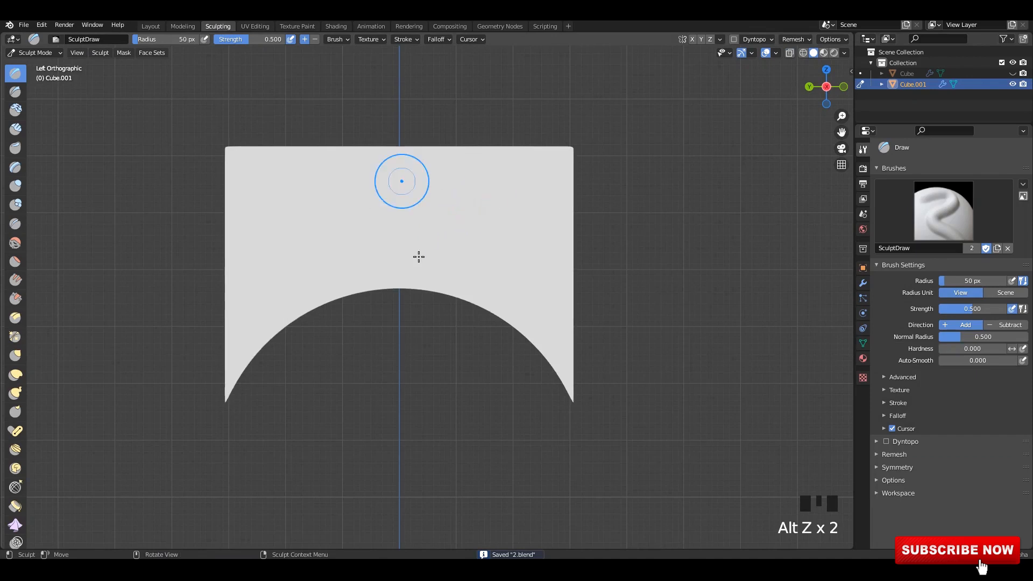
Step: Create a texture for the Draw brush using the ornamental medallion carving image
click(863, 378)
shift+middle_drag(780, 296, 788, 305)
click(963, 183)
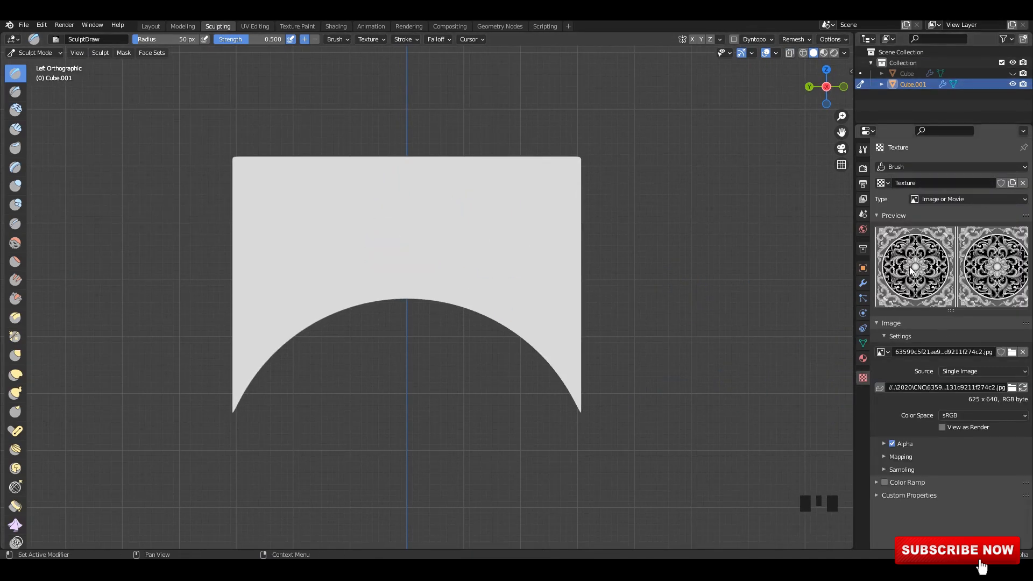
click(864, 151)
click(863, 168)
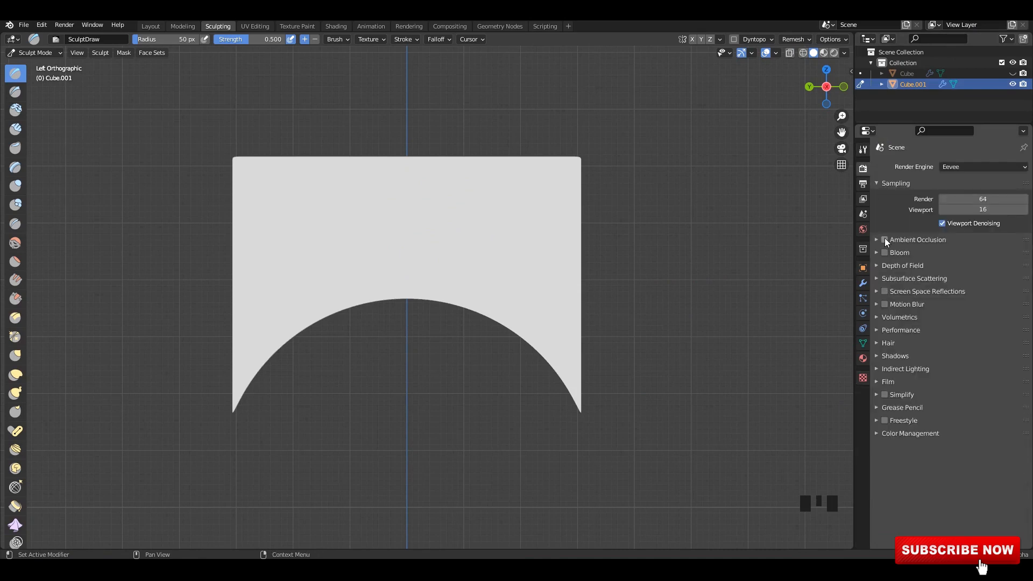
Step: Set the brush texture mapping to Stencil and fit the ornament stencil over the panel's full width
click(862, 148)
click(889, 390)
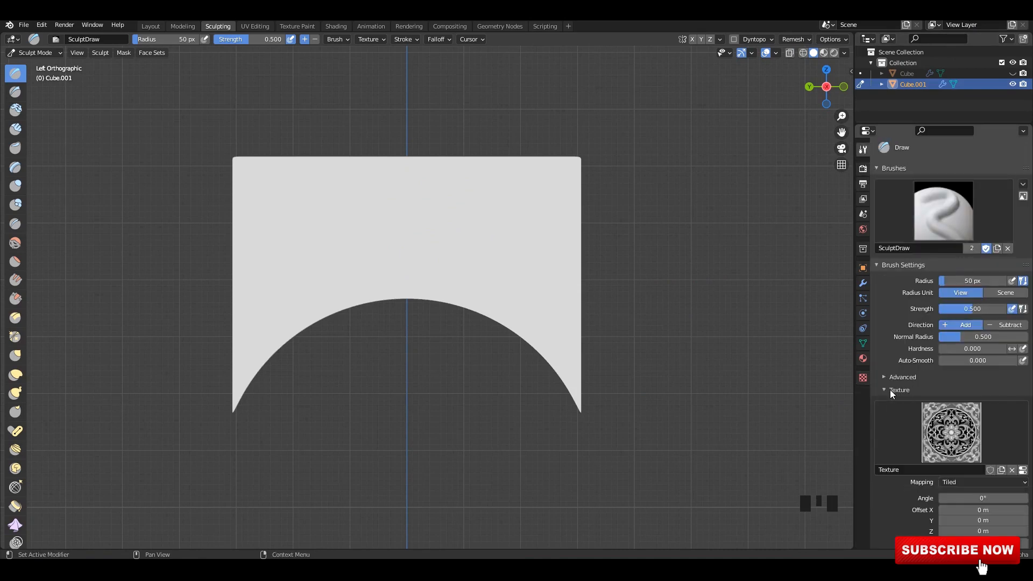
click(961, 468)
click(964, 467)
click(968, 503)
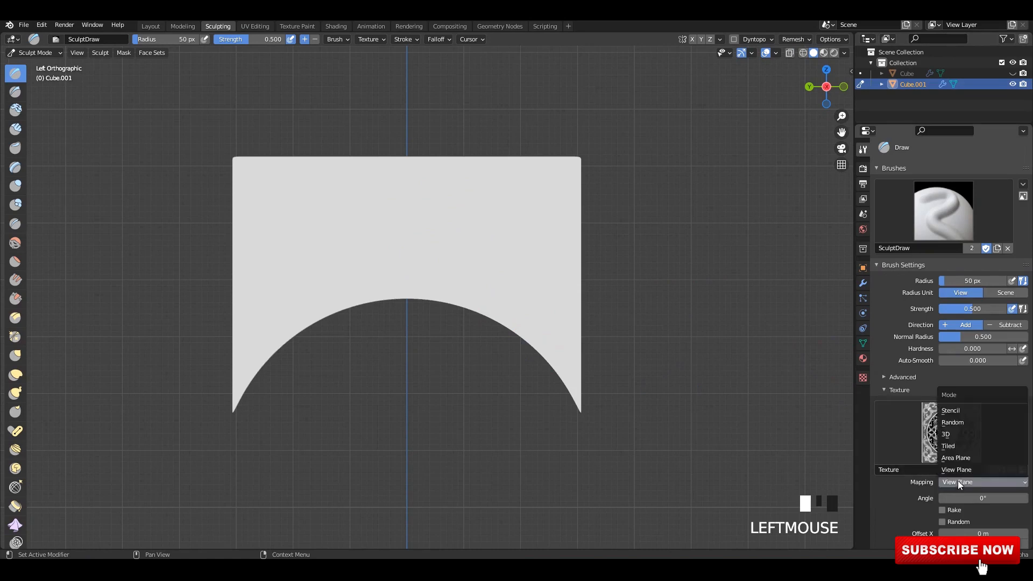
click(952, 422)
right_drag(201, 419, 544, 336)
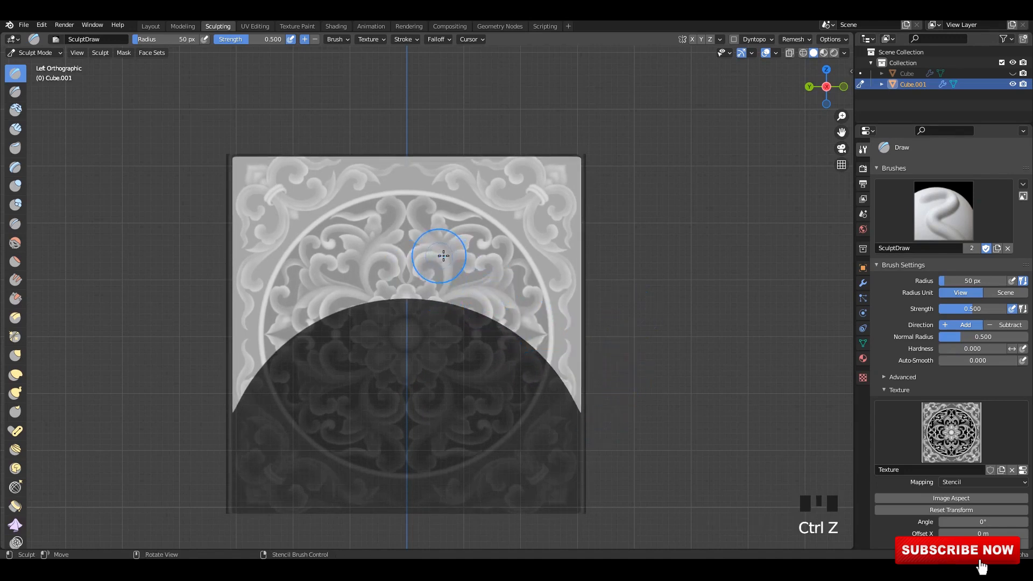
Step: Set the Draw brush radius to 97 px
key(f)
click(417, 242)
key(e)
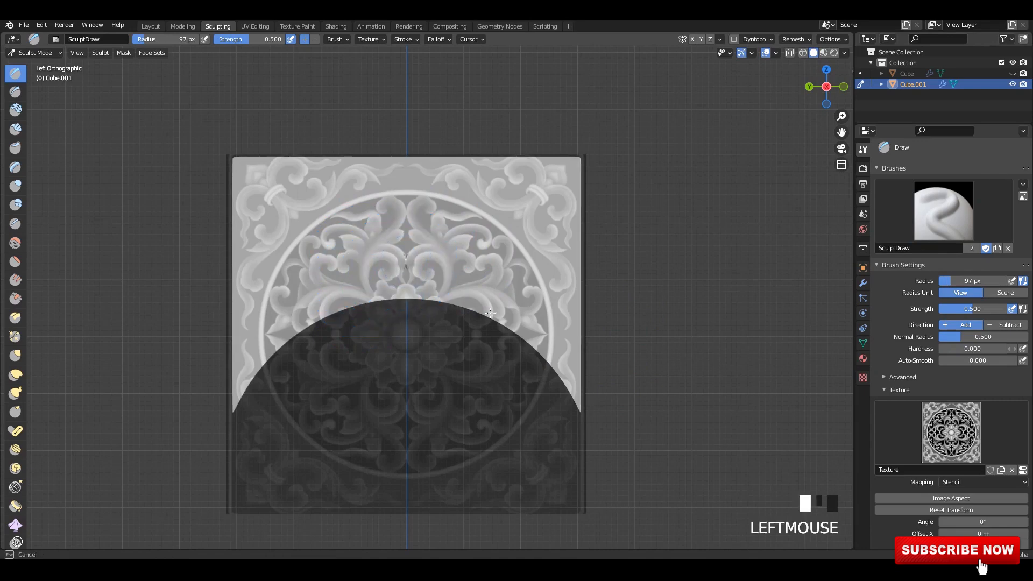
Step: Try sculpting the stencil ornament onto the panel and smoothing its centre
mouse_move(490, 313)
mouse_down()
mouse_move(376, 236)
mouse_move(466, 281)
mouse_up()
shift+drag(404, 257, 411, 260)
shift+click(405, 264)
shift+click(406, 264)
Step: Set the brush strength to 0.182 and sculpt the stencil ornament across the entire panel
key(shift+f)
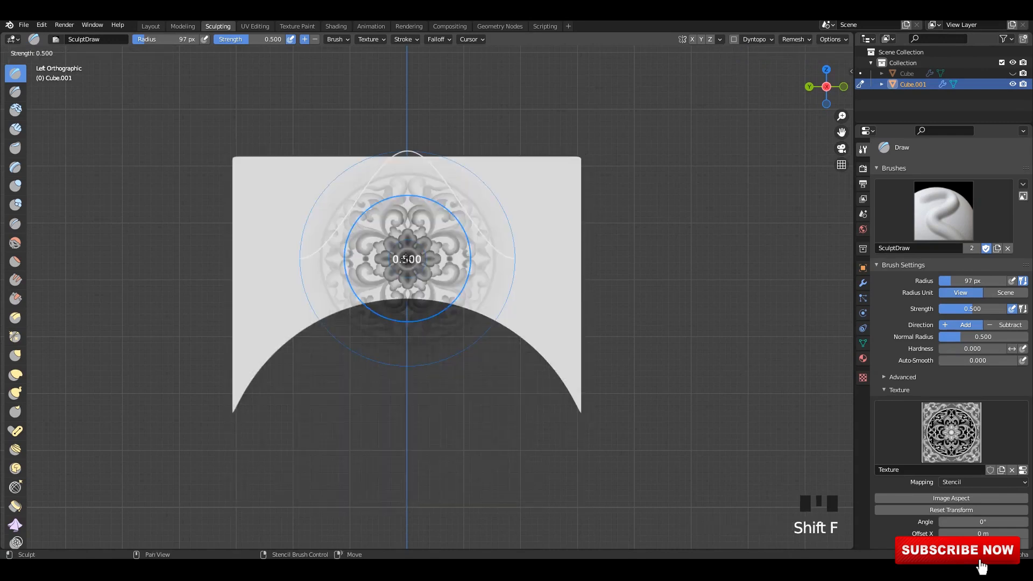
click(397, 253)
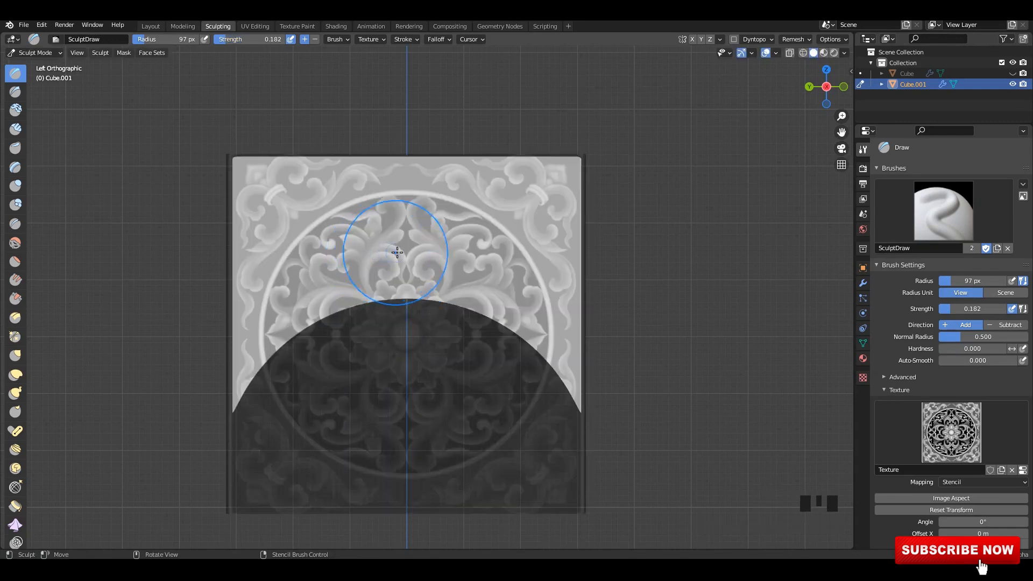
drag(503, 319, 792, 472)
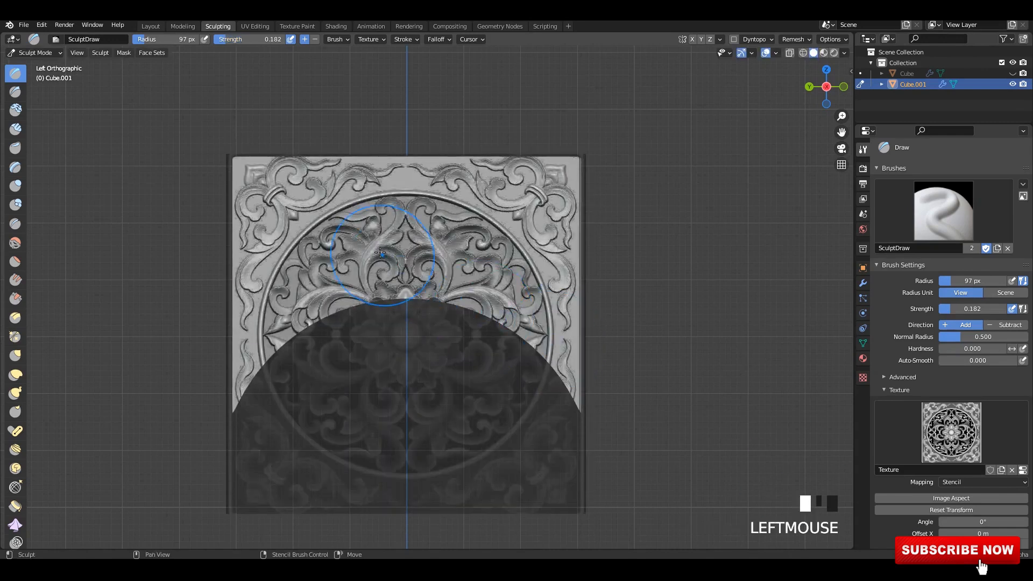
Step: Set the brush radius to 435 px and move the stencil clear of the panel
key(f)
click(630, 246)
right_drag(452, 331, 974, 481)
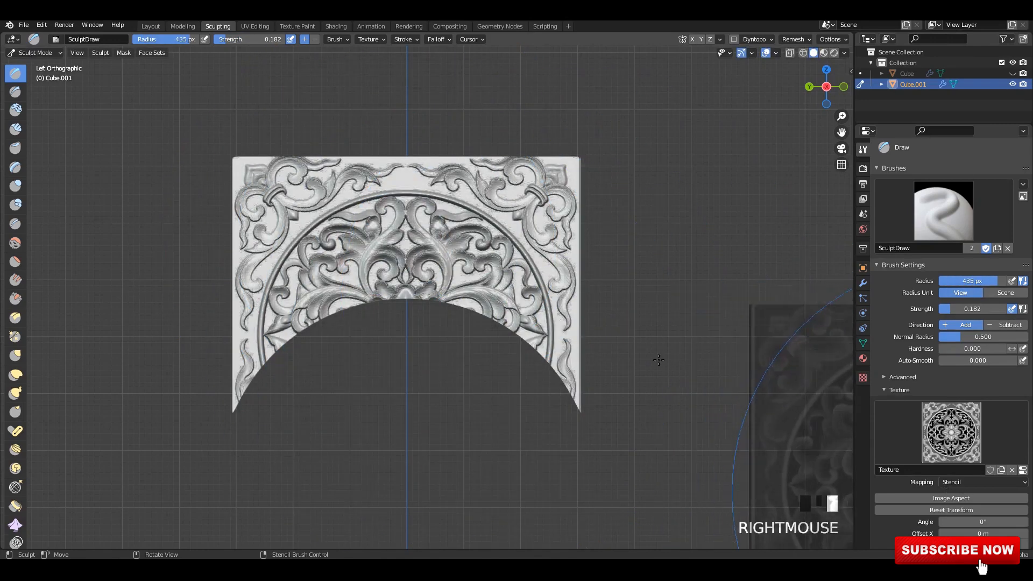
Step: Try smoothing the carved relief, and undo the smoothing strokes
mouse_move(505, 279)
shift+mouse_down()
mouse_move(346, 234)
mouse_move(272, 305)
shift+mouse_up()
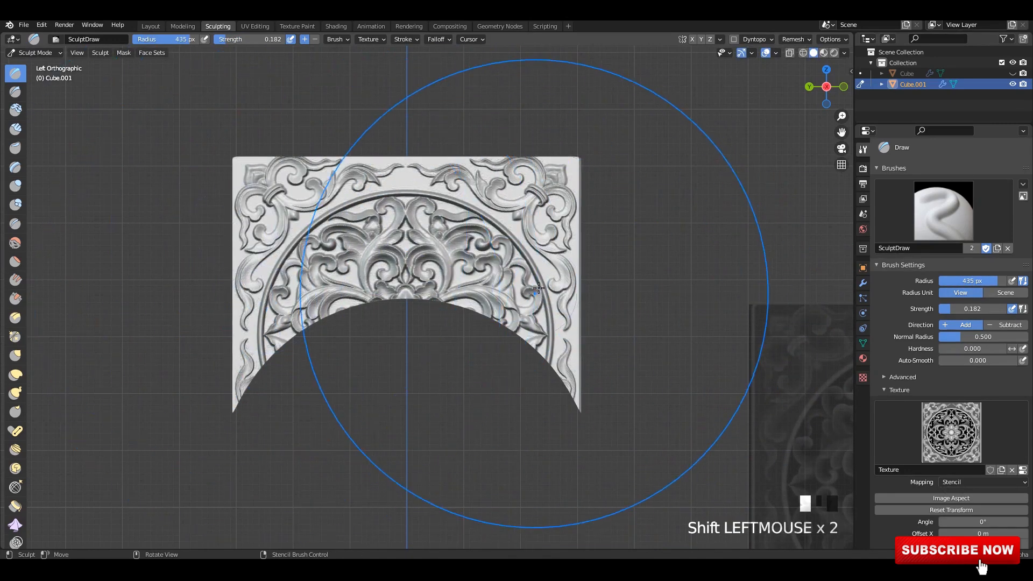
key(ctrl+z)
key(ctrl+z)
Step: Set the brush radius to 500 px and smooth the carved relief across the whole panel
key(f)
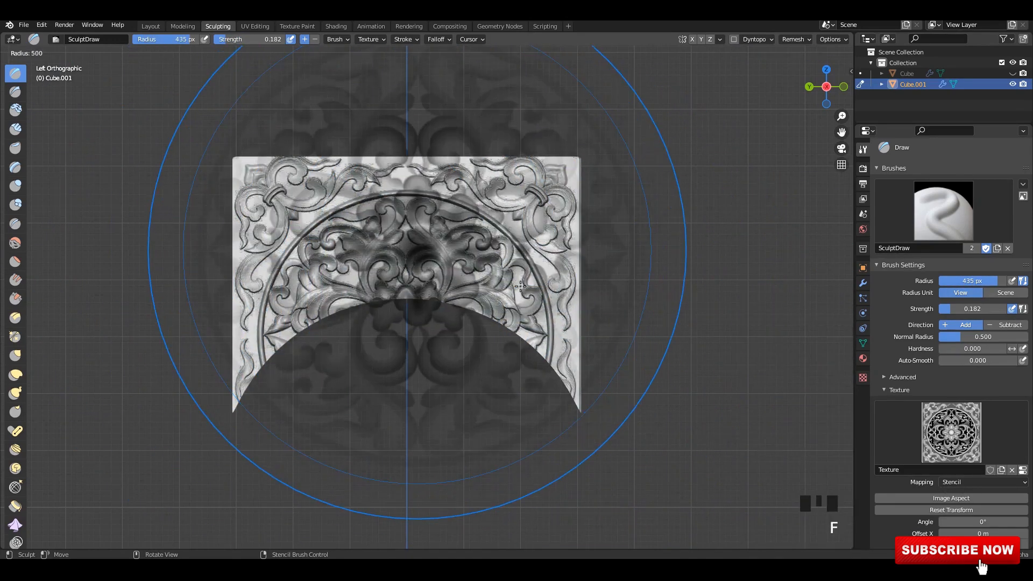
click(463, 275)
shift+drag(415, 269, 399, 264)
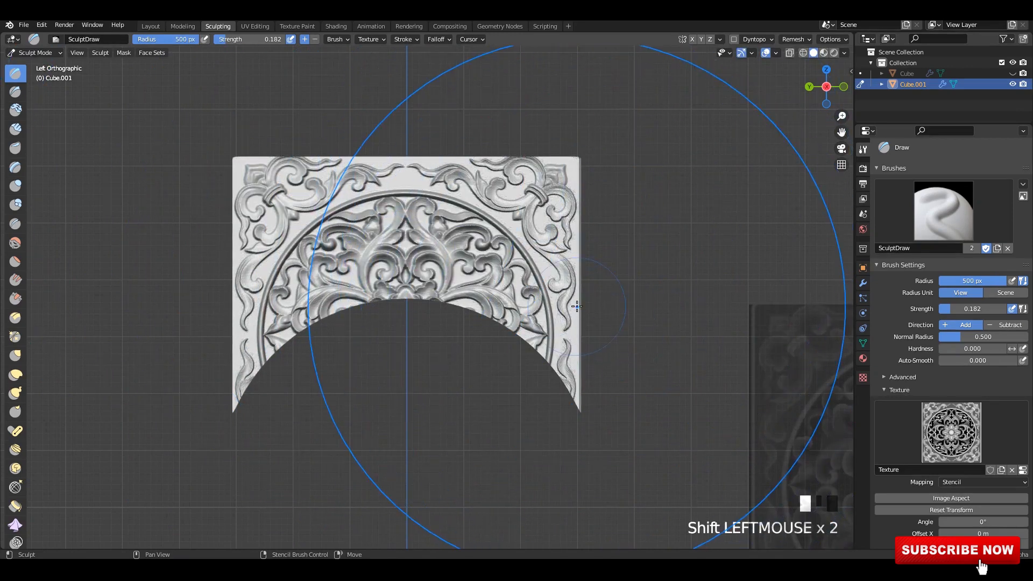
shift+drag(577, 306, 576, 279)
shift+drag(575, 269, 574, 242)
shift+drag(573, 231, 572, 202)
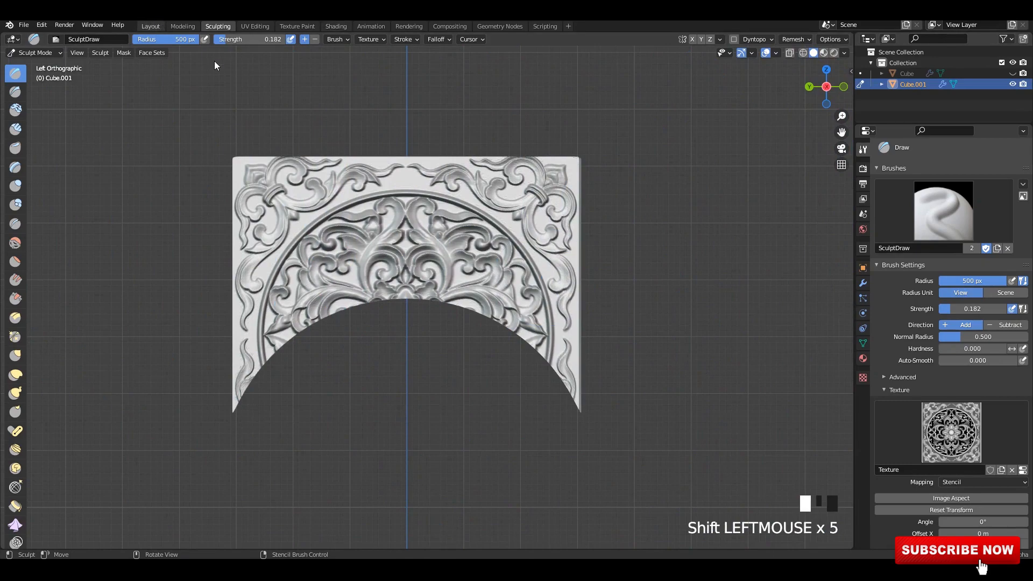
Step: Return to the Layout workspace, unhide the archway, and leave local view to show the full model
scroll(673, 228, down, 3)
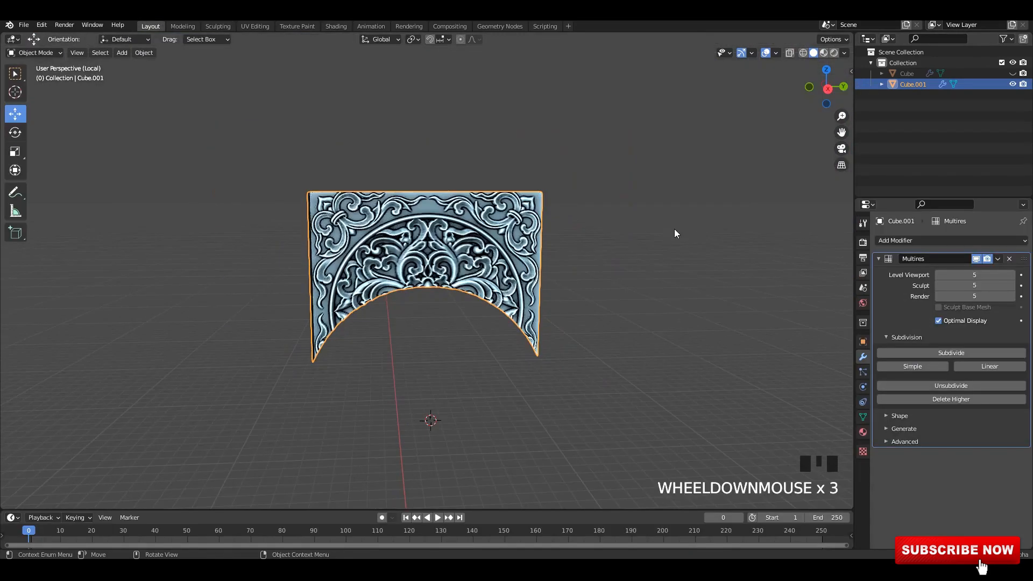
mouse_move(674, 228)
middle_down()
mouse_move(495, 227)
mouse_move(619, 235)
middle_up()
scroll(618, 235, up, 2)
key(alt+h)
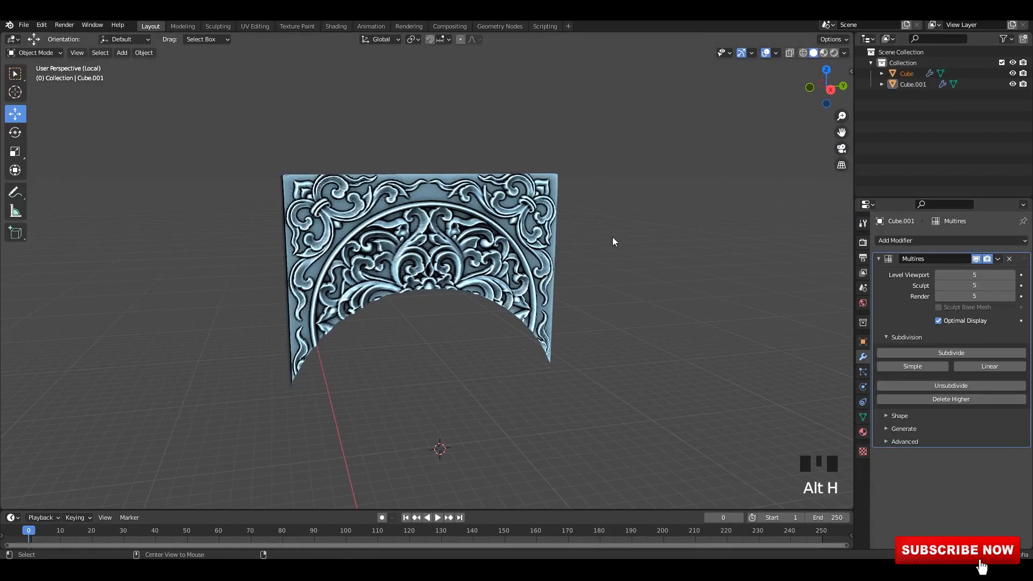
key(slash)
click(659, 237)
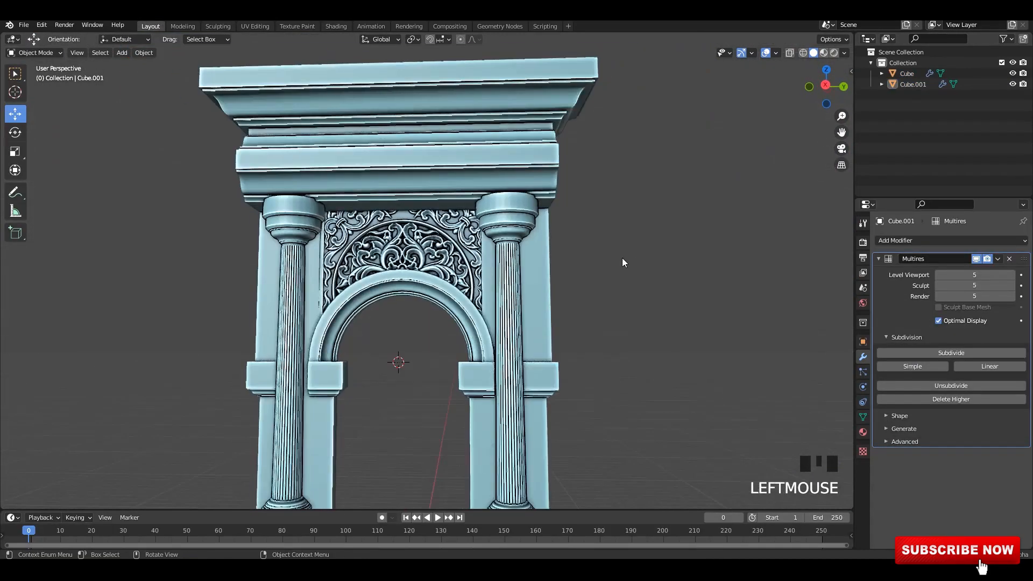
Step: Inspect the carved panel within the complete archway and save the file
scroll(622, 263, down, 2)
middle_drag(619, 260, 545, 248)
scroll(466, 270, up, 2)
click(466, 270)
scroll(489, 288, up, 2)
scroll(617, 308, down, 4)
click(617, 307)
scroll(592, 273, up, 2)
key(ctrl+s)
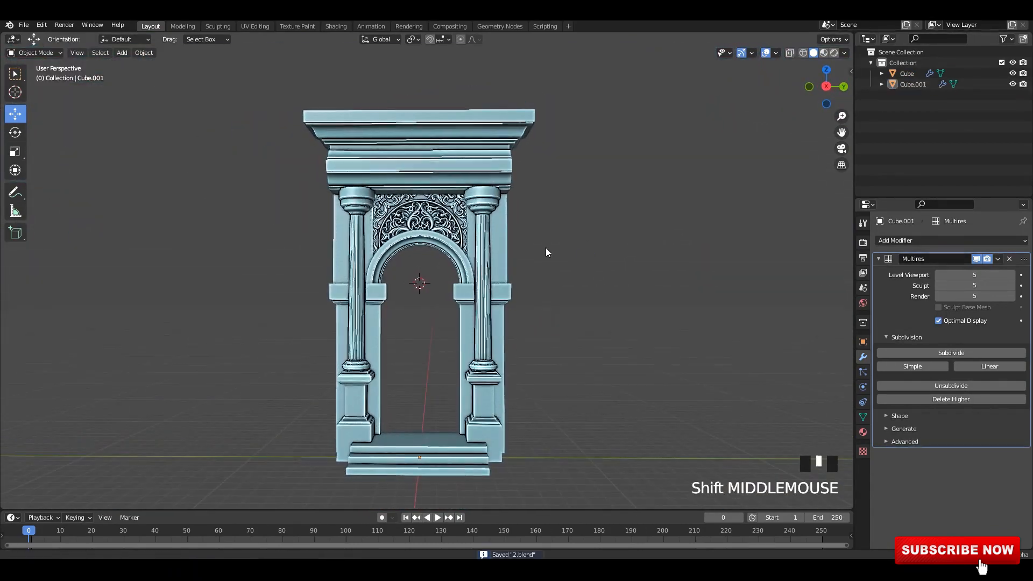
click(337, 27)
scroll(473, 178, down, 3)
key(ctrl+s)
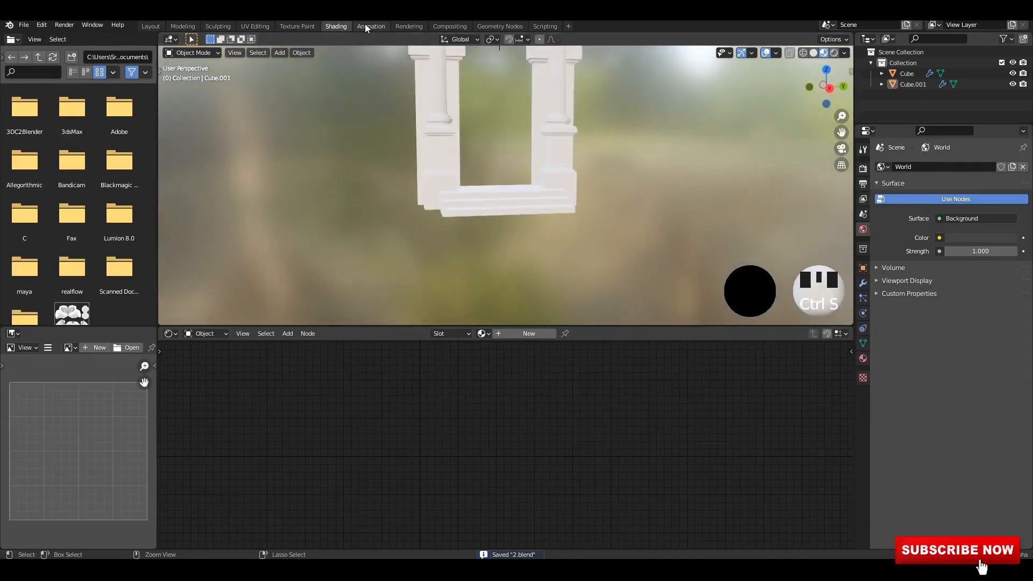
Step: Open the Animation workspace and shrink the dope sheet to give both 3D viewports more height
click(365, 27)
alt+middle_drag(182, 201, 231, 244)
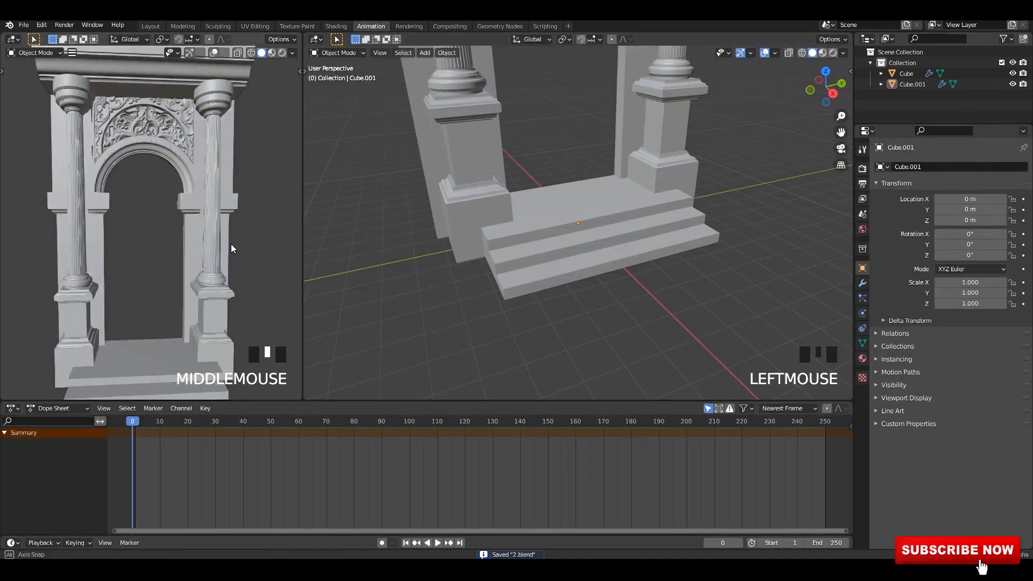
drag(451, 399, 450, 521)
scroll(208, 285, down, 2)
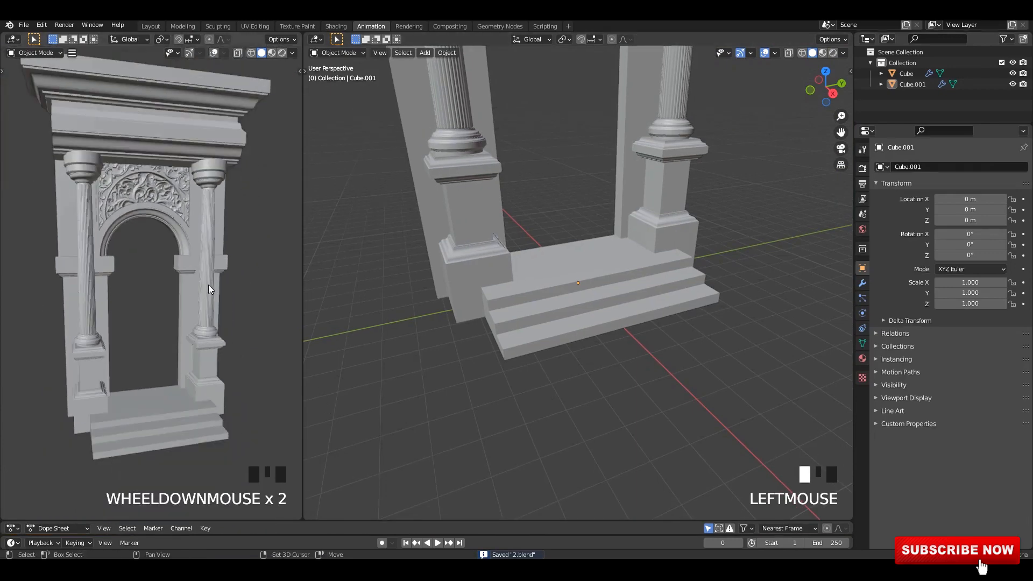
Step: Switch the narrow viewport to Material Preview shading with the arch facing front, and save the file
middle_drag(209, 285, 251, 129)
click(272, 52)
middle_drag(251, 242, 205, 234)
key(ctrl+s)
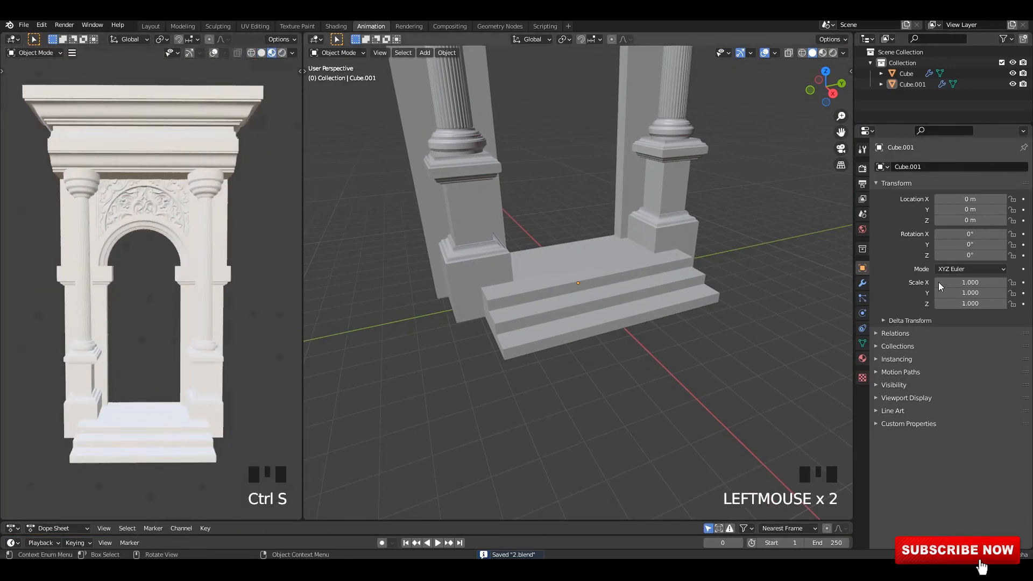
Step: Enable Bloom and Ambient Occlusion for Eevee, with an occlusion distance of 2 m and factor of 2.00
click(864, 168)
click(883, 253)
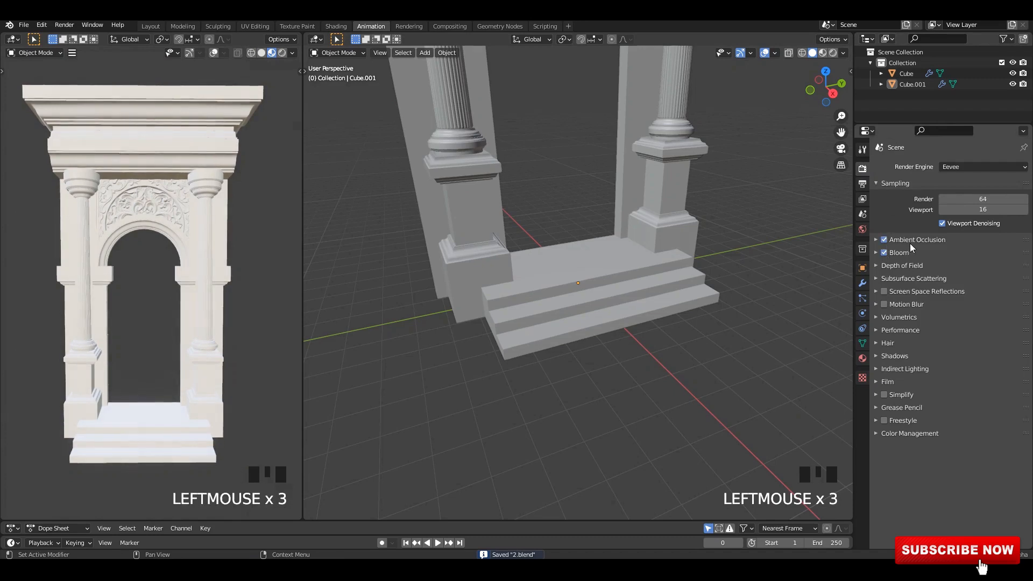
click(909, 241)
click(974, 256)
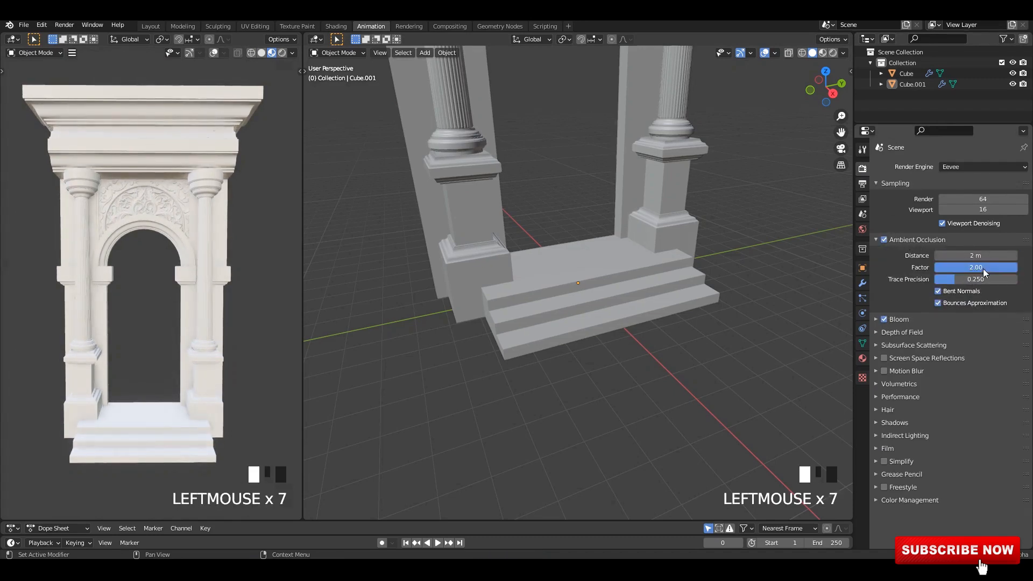
Step: Enable Screen Space Reflections and set the color management look to Very High Contrast
click(895, 185)
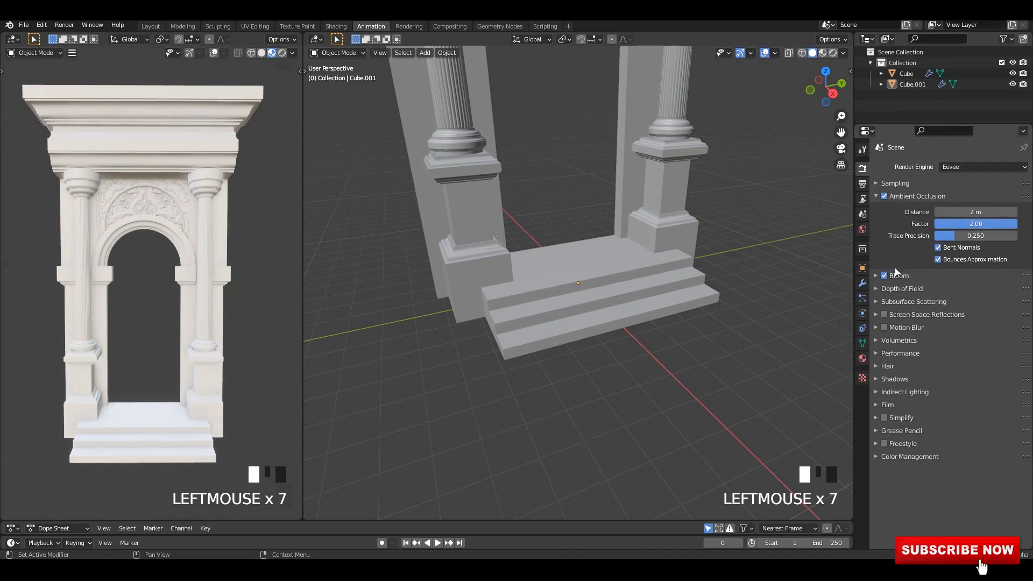
click(922, 456)
scroll(947, 468, down, 1)
click(971, 486)
click(965, 469)
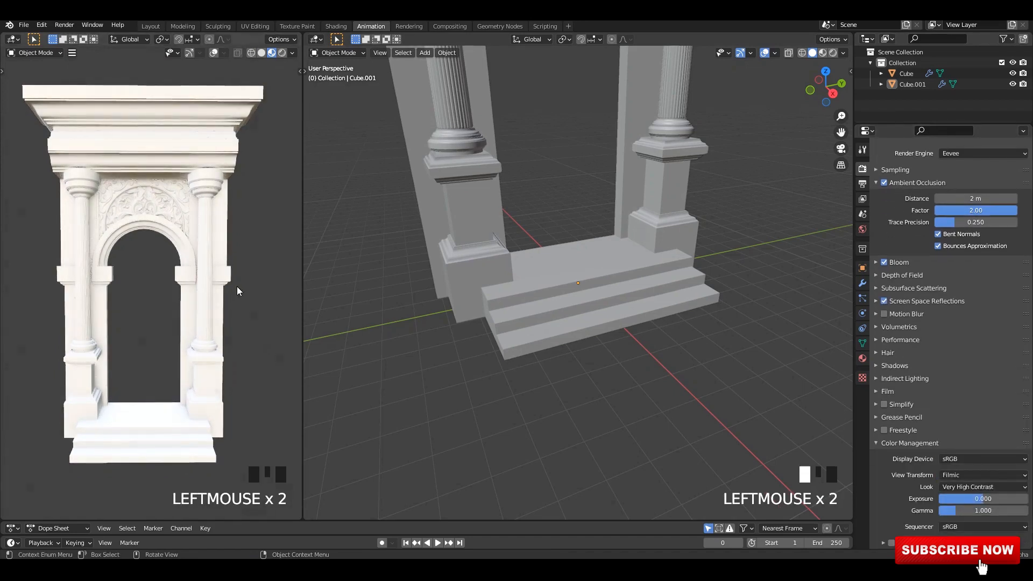
Step: Turn the large 3D viewport into a Shader Editor, reframe the archway preview, and save the file
key(ctrl+s)
click(316, 38)
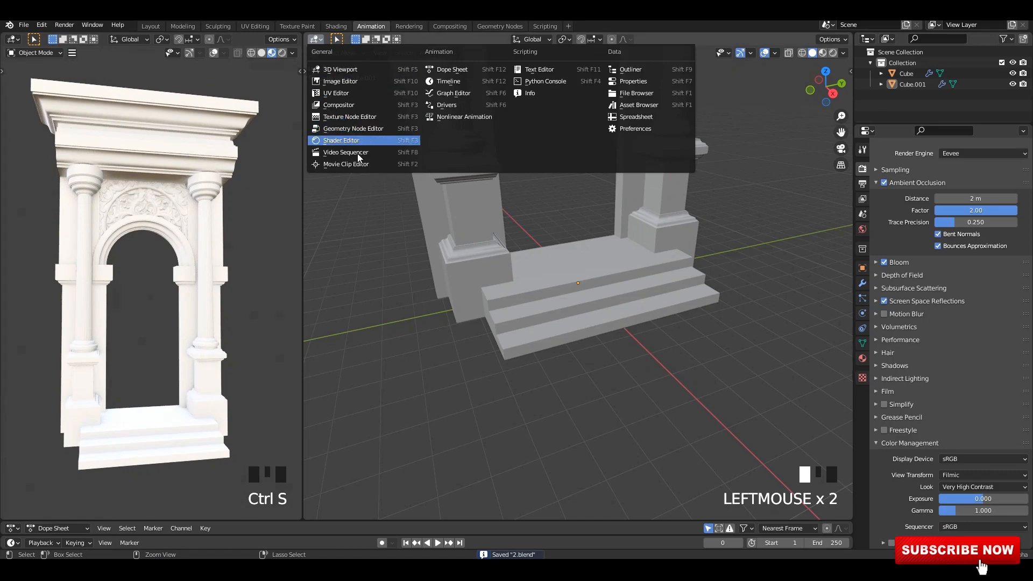
click(341, 140)
key(n)
scroll(131, 269, up, 3)
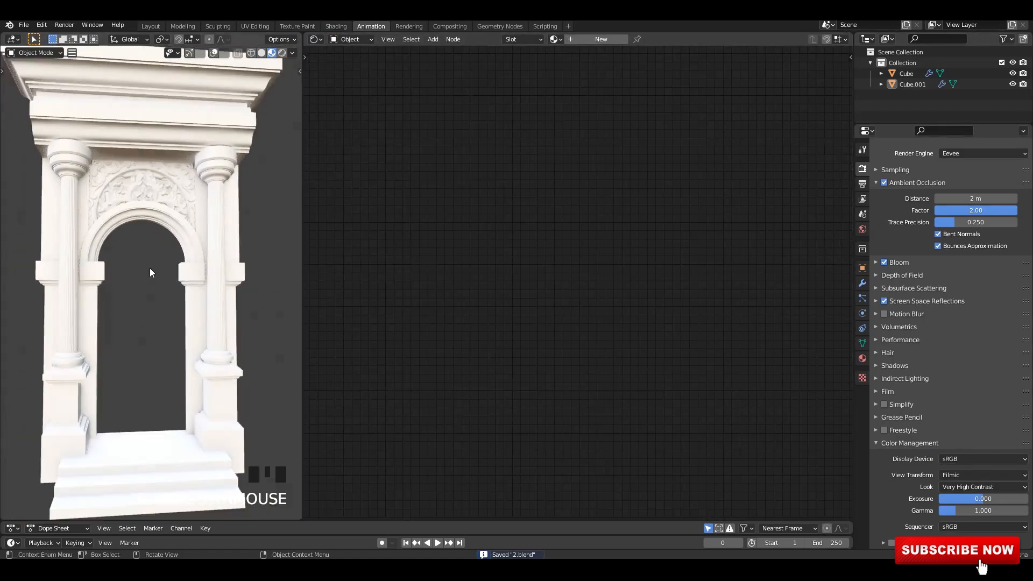
middle_drag(150, 268, 142, 267)
key(ctrl+s)
Step: Select the main archway object and create a new material for it
click(232, 215)
click(598, 40)
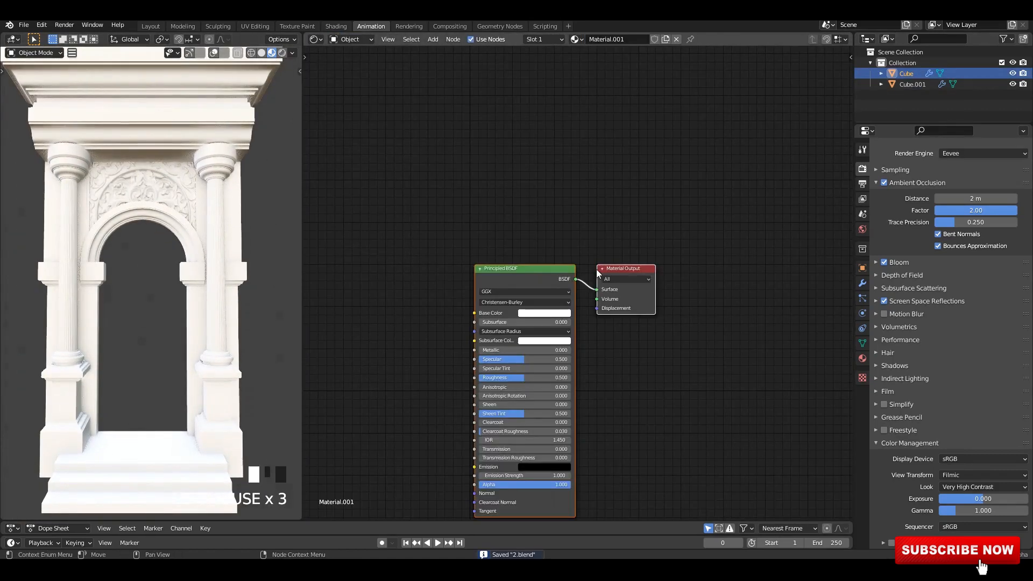
scroll(514, 331, up, 3)
middle_drag(513, 331, 640, 248)
Step: Add an Ambient Occlusion node beside the Principled BSDF and a Noise Texture node beneath it
key(shift+a)
click(459, 217)
click(494, 235)
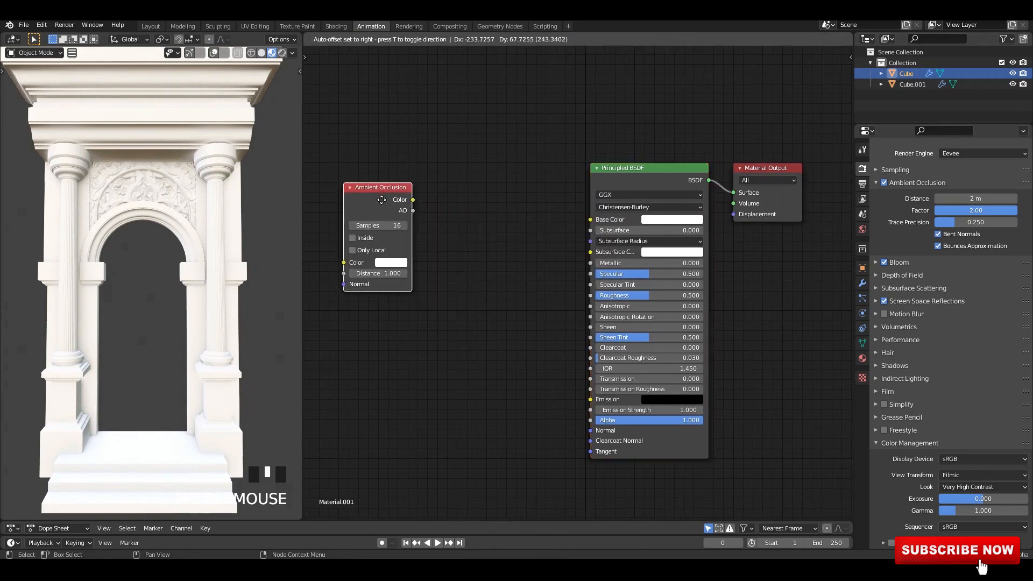
click(380, 199)
key(shift+a)
click(469, 195)
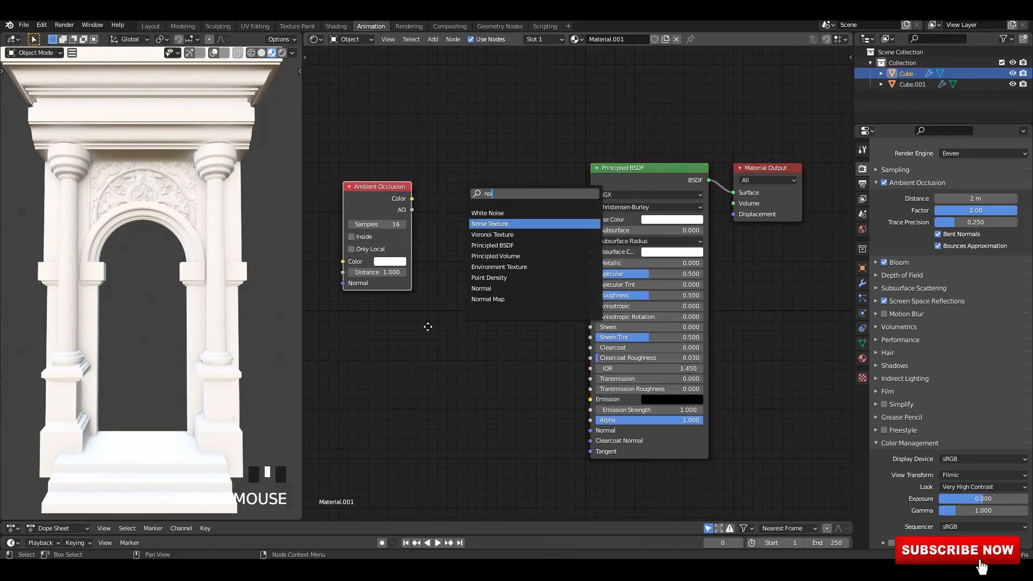
key(Return)
click(392, 326)
Step: Add a ColorRamp node between the Ambient Occlusion and Principled BSDF nodes
key(shift+a)
click(474, 219)
text(co)
click(509, 240)
click(461, 206)
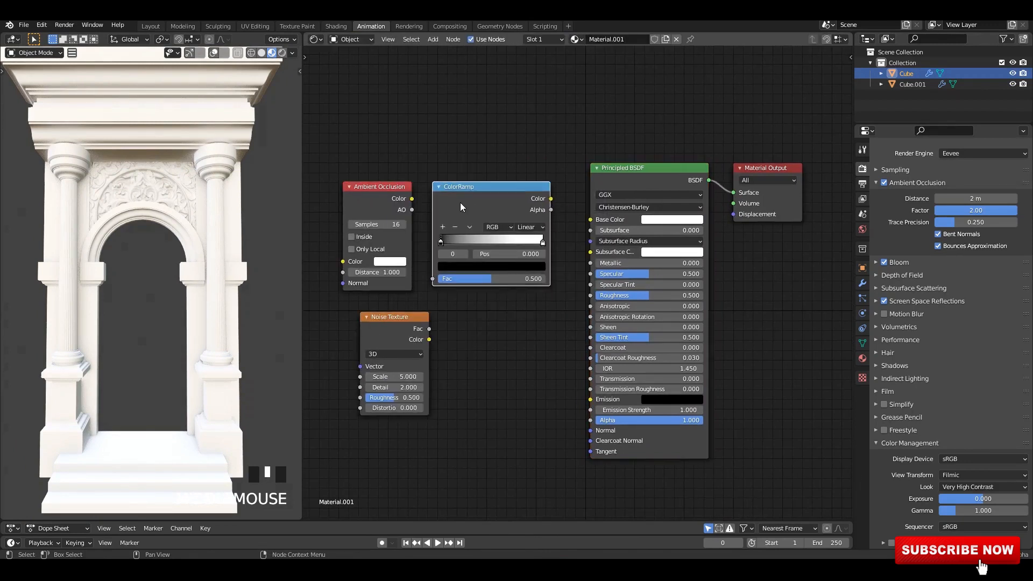
Step: Shift the Noise Texture node down and add Texture Coordinate and Mapping nodes feeding its Vector input
middle_drag(401, 209, 456, 211)
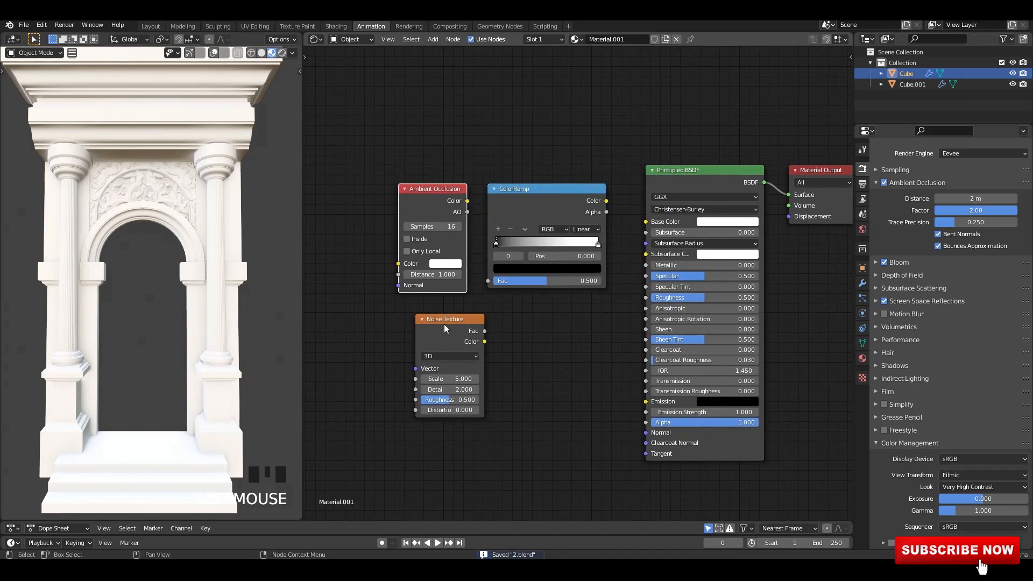
drag(457, 328, 427, 338)
middle_drag(510, 324, 585, 311)
scroll(581, 313, up, 1)
key(ctrl+t)
middle_drag(478, 337, 568, 329)
scroll(555, 336, down, 3)
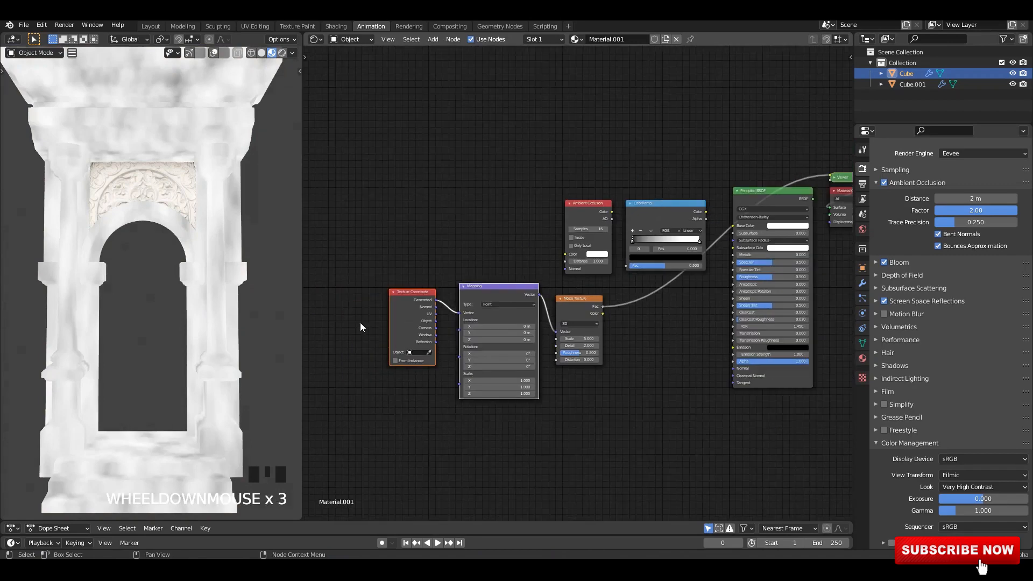
Step: Move the three texture nodes away from the Ambient Occlusion node and feed Object coordinates into the Mapping node
drag(360, 322, 591, 384)
drag(489, 293, 446, 336)
scroll(445, 335, up, 2)
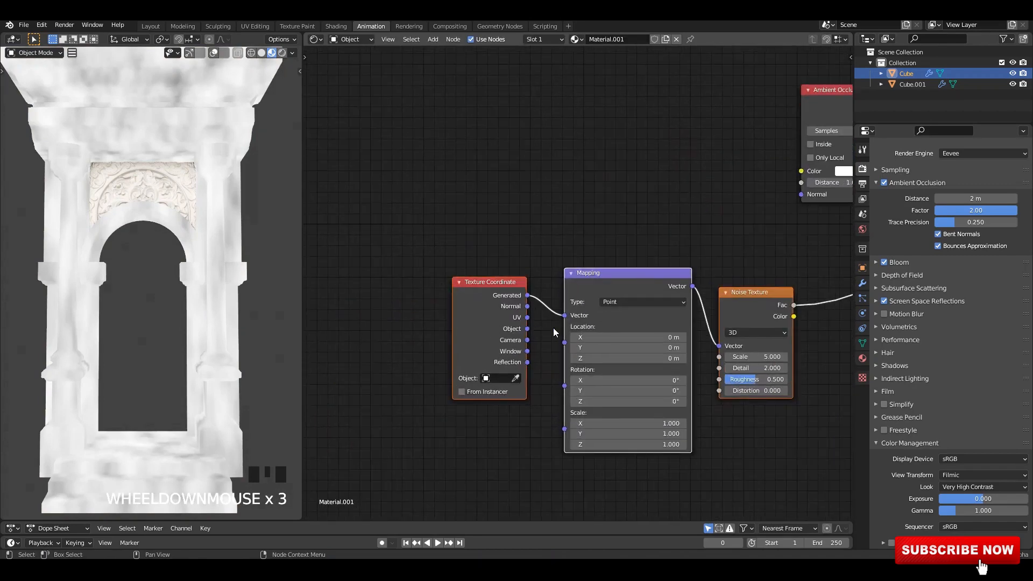
drag(572, 317, 570, 317)
Step: Set the Mapping node's X, Y and Z scale to 7.9 while checking the noise on the archway
scroll(641, 264, up, 1)
middle_drag(641, 263, 476, 102)
scroll(476, 102, up, 1)
drag(498, 358, 530, 391)
drag(449, 357, 422, 355)
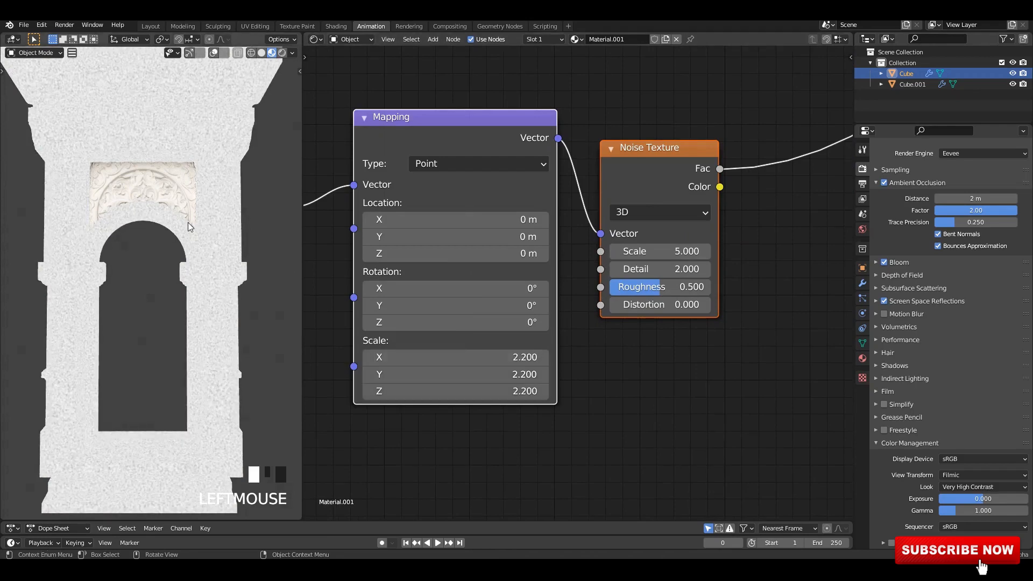
scroll(183, 224, up, 4)
shift+middle_drag(183, 223, 151, 227)
drag(489, 358, 519, 358)
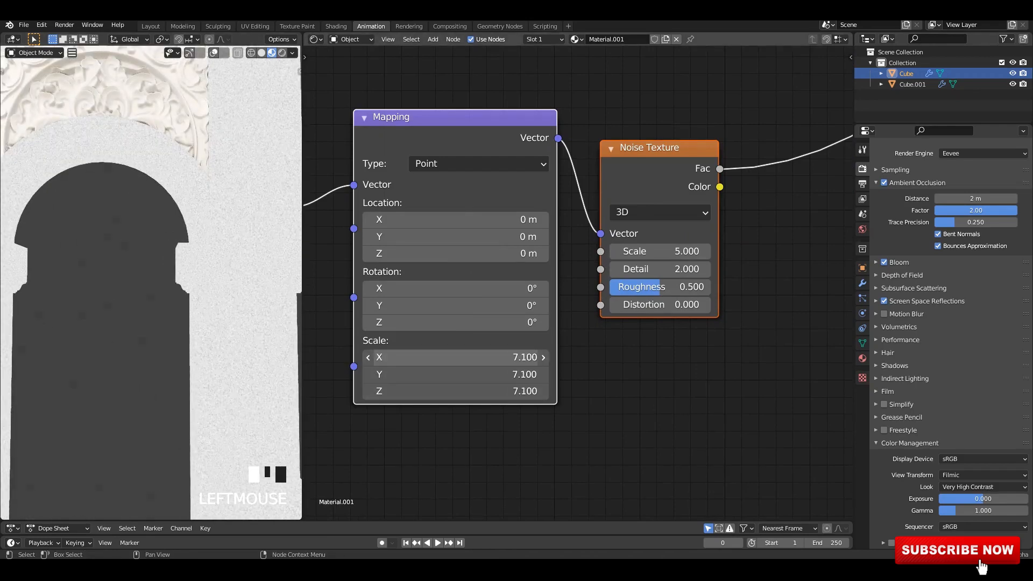
Step: Reposition the Texture Coordinate, Mapping and Noise Texture nodes beneath the Ambient Occlusion and ColorRamp nodes
scroll(457, 269, down, 5)
scroll(150, 269, down, 5)
middle_drag(446, 284, 461, 311)
drag(390, 228, 606, 314)
drag(598, 297, 669, 316)
scroll(668, 316, up, 2)
middle_drag(669, 316, 566, 336)
click(567, 336)
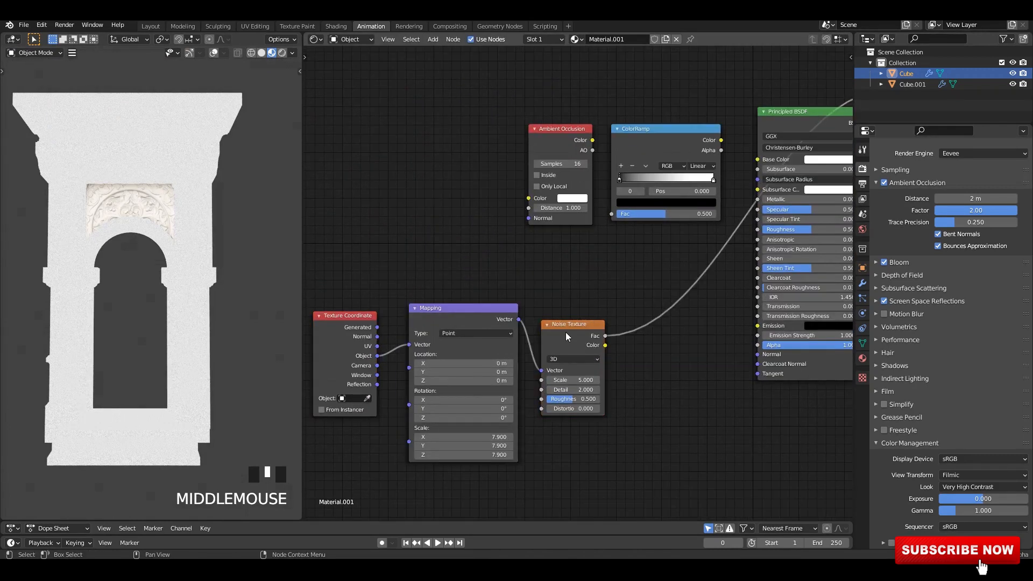
drag(567, 337, 561, 319)
drag(357, 331, 352, 321)
drag(553, 315, 554, 319)
Step: Connect Ambient Occlusion Color to the ColorRamp's Fac and combine the ColorRamp with the Noise Texture through a Mix node
middle_drag(558, 308, 422, 373)
drag(431, 156, 525, 226)
drag(513, 208, 474, 197)
click(395, 192)
drag(395, 192, 372, 190)
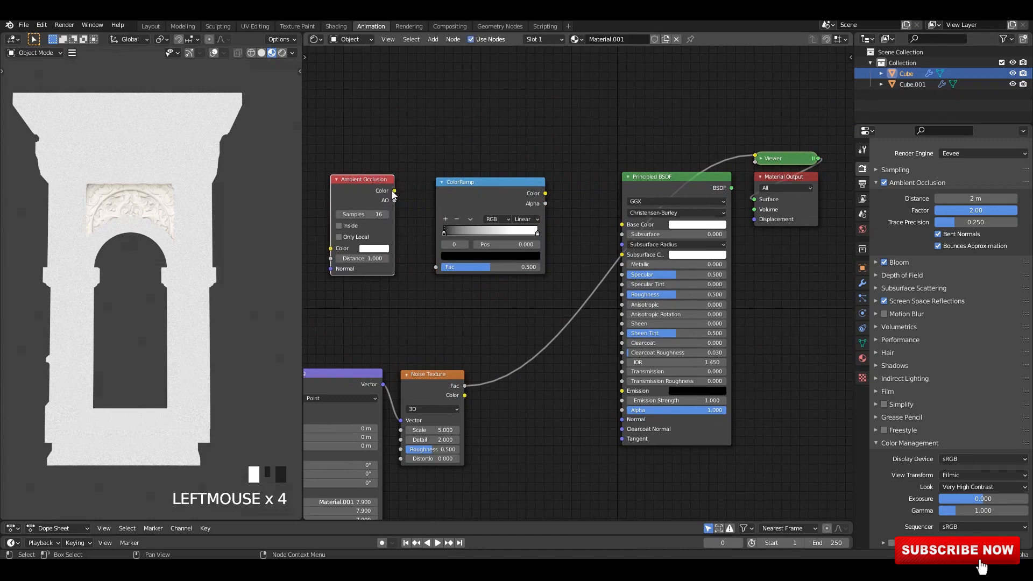
ctrl+shift+right_drag(464, 262, 465, 261)
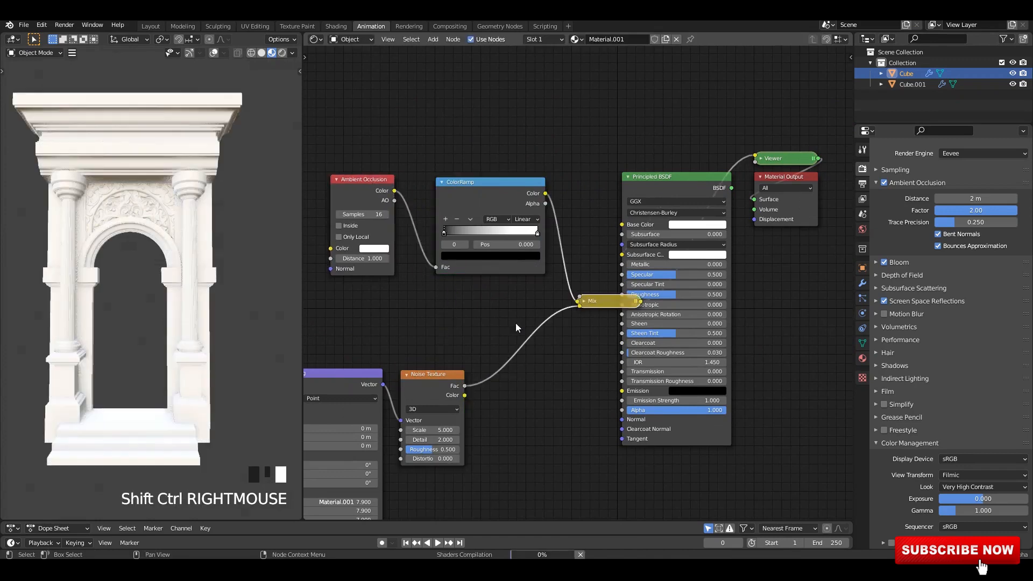
Step: Feed the Mix node into the Principled BSDF's Base Color and reconnect the shader to the Material Output
middle_click(671, 185)
ctrl+shift+click(673, 182)
middle_drag(694, 226, 613, 277)
drag(615, 186, 691, 254)
drag(635, 226, 684, 209)
Step: Expand the Mix node, set its blend mode to Multiply, and raise its factor to 1.0
scroll(587, 323, up, 4)
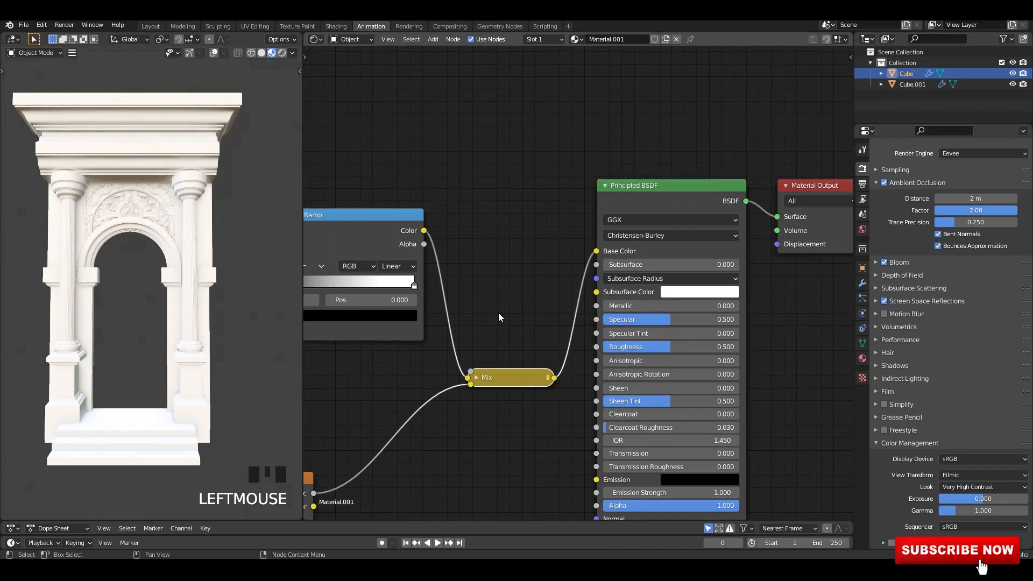
scroll(505, 310, up, 2)
middle_drag(469, 407, 532, 343)
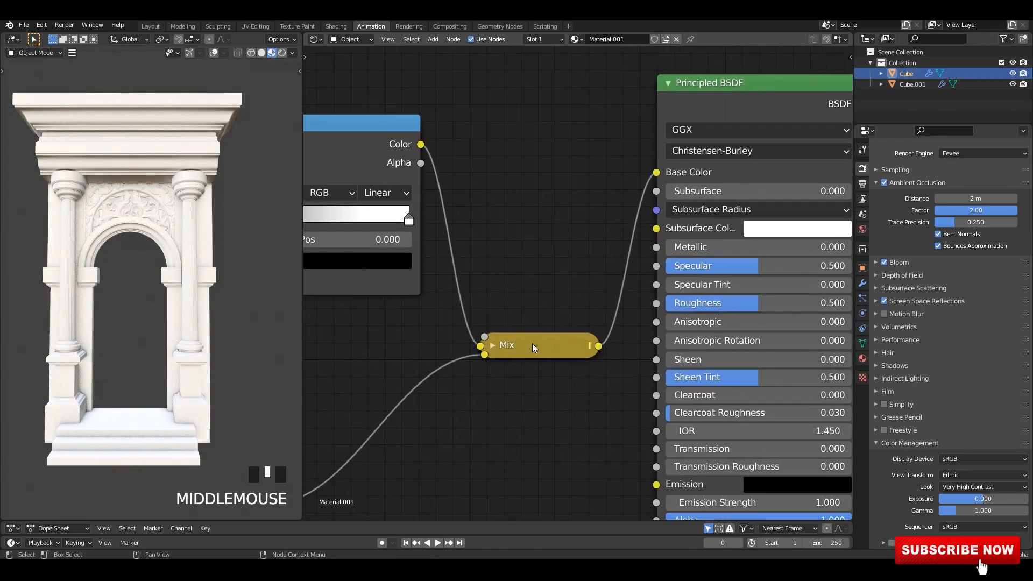
drag(532, 343, 499, 244)
click(496, 240)
drag(508, 285, 511, 351)
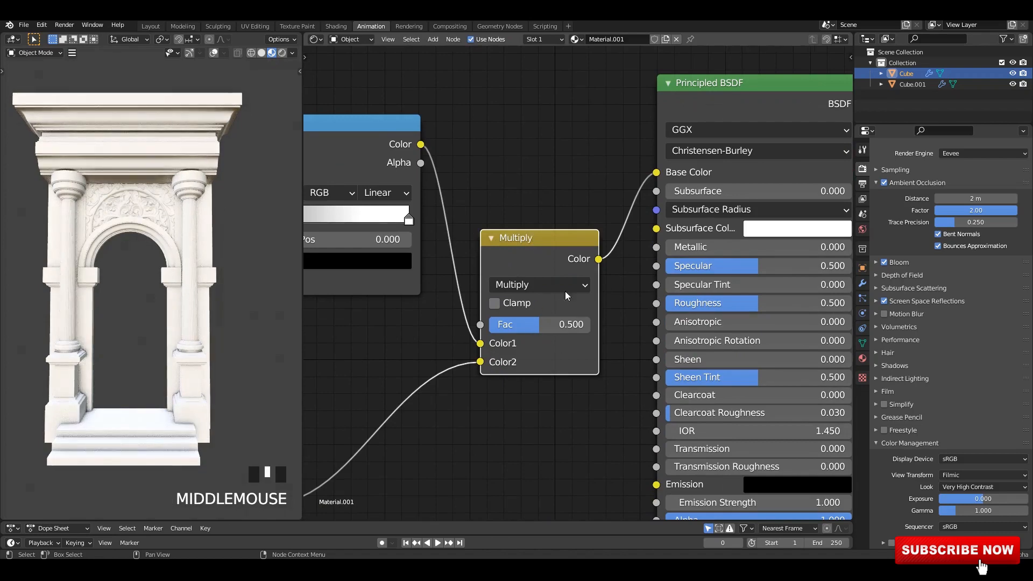
middle_drag(564, 291, 568, 250)
drag(543, 282, 595, 283)
Step: Set the Mapping node's scale to 22 on all three axes and save the file
scroll(205, 261, up, 2)
scroll(204, 261, up, 1)
middle_drag(336, 241, 531, 311)
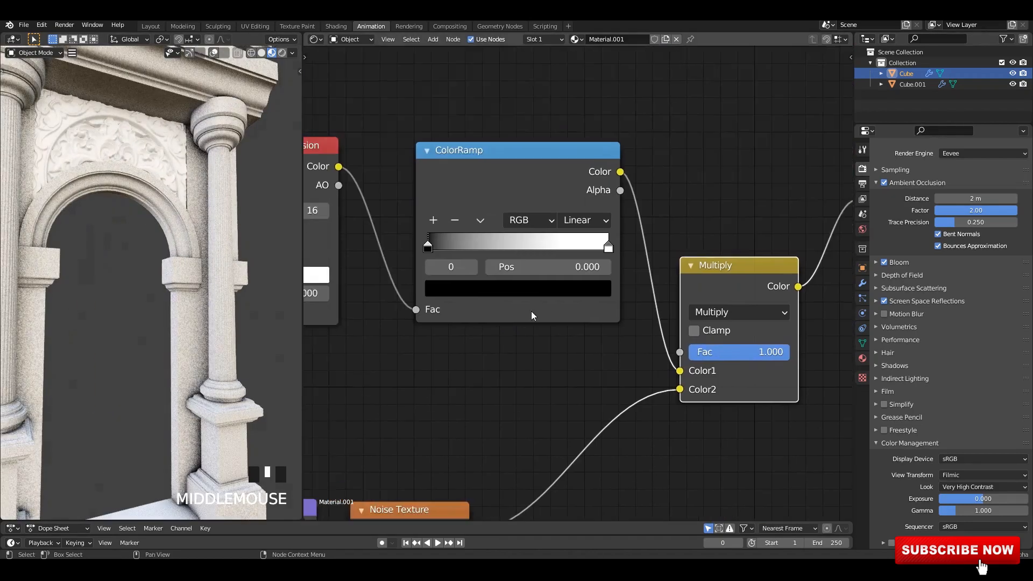
scroll(487, 277, up, 4)
middle_drag(482, 290, 647, 196)
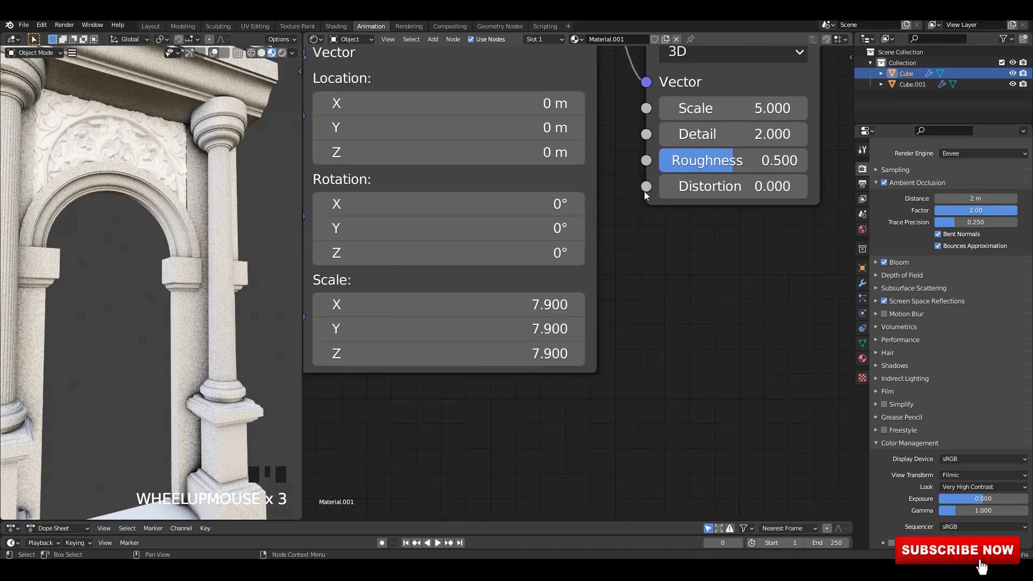
drag(507, 305, 551, 352)
drag(516, 303, 524, 299)
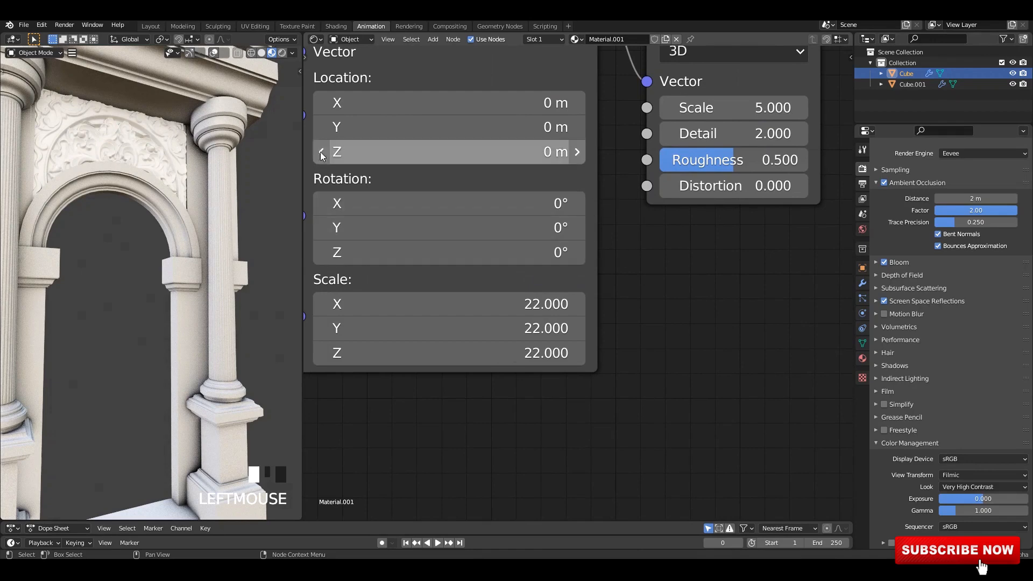
scroll(201, 218, down, 3)
middle_drag(202, 218, 184, 218)
key(ctrl+s)
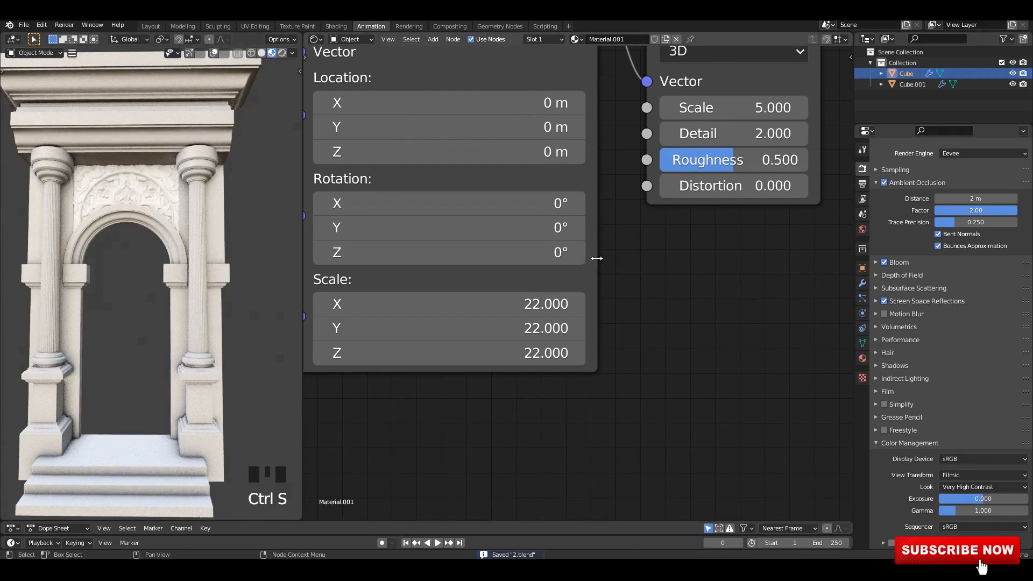
Step: Try adjusting the brightness of the ColorRamp's white stop
scroll(597, 258, down, 4)
middle_drag(598, 258, 519, 379)
scroll(607, 280, down, 4)
scroll(595, 242, down, 2)
middle_drag(607, 107, 566, 285)
scroll(568, 277, up, 1)
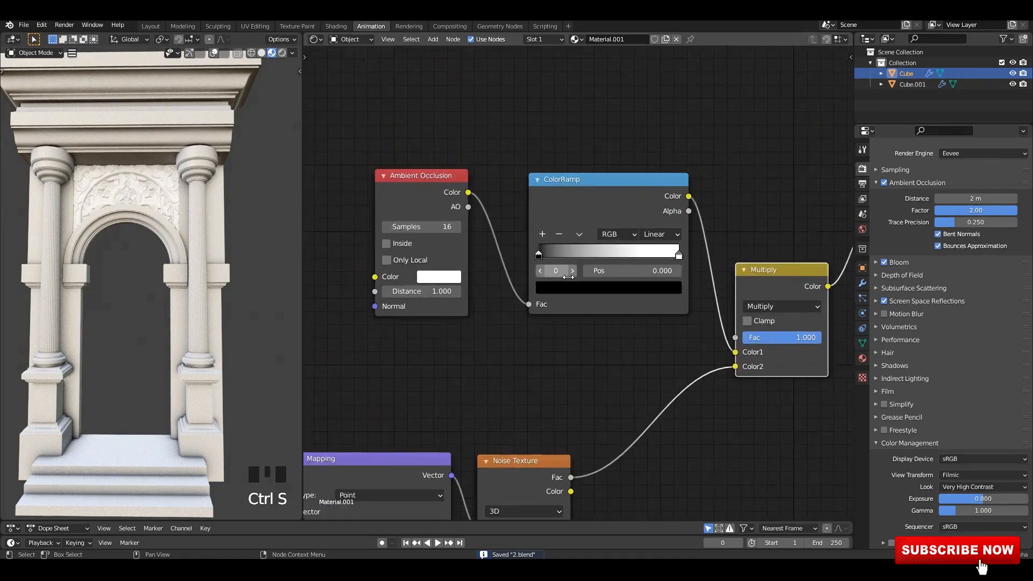
scroll(526, 265, up, 2)
click(629, 328)
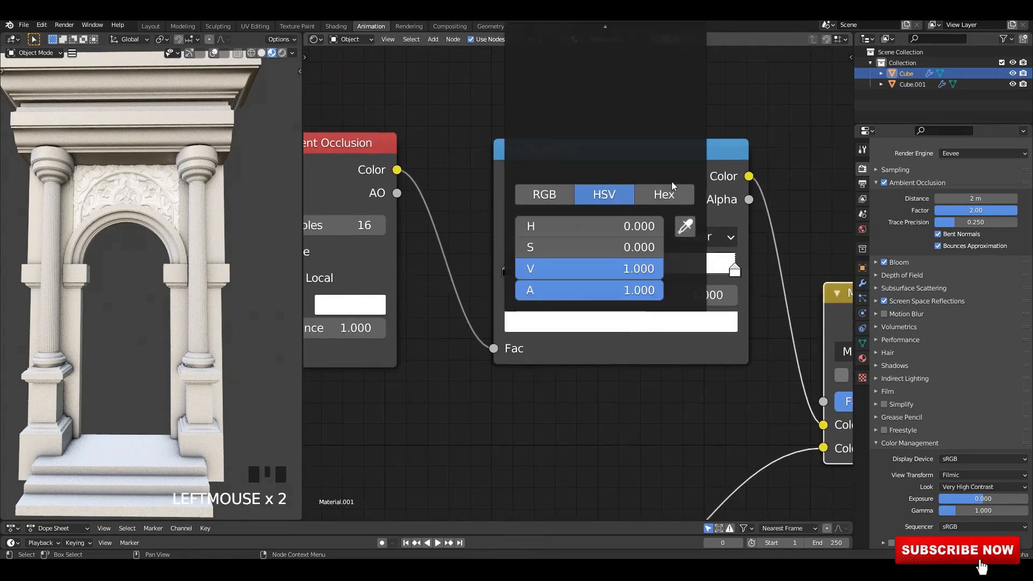
scroll(699, 293, down, 1)
middle_drag(699, 293, 623, 364)
click(606, 389)
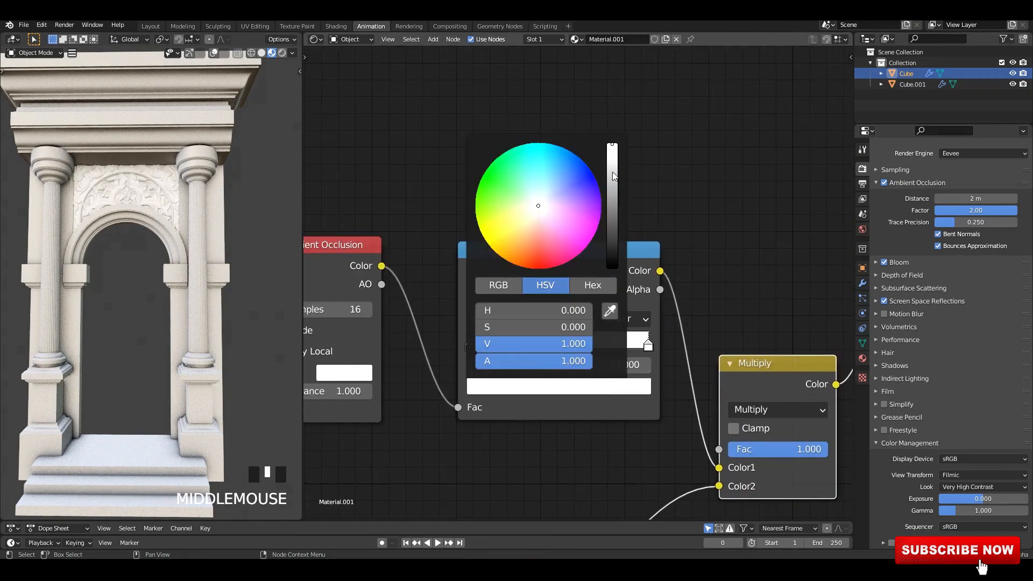
drag(612, 152, 611, 143)
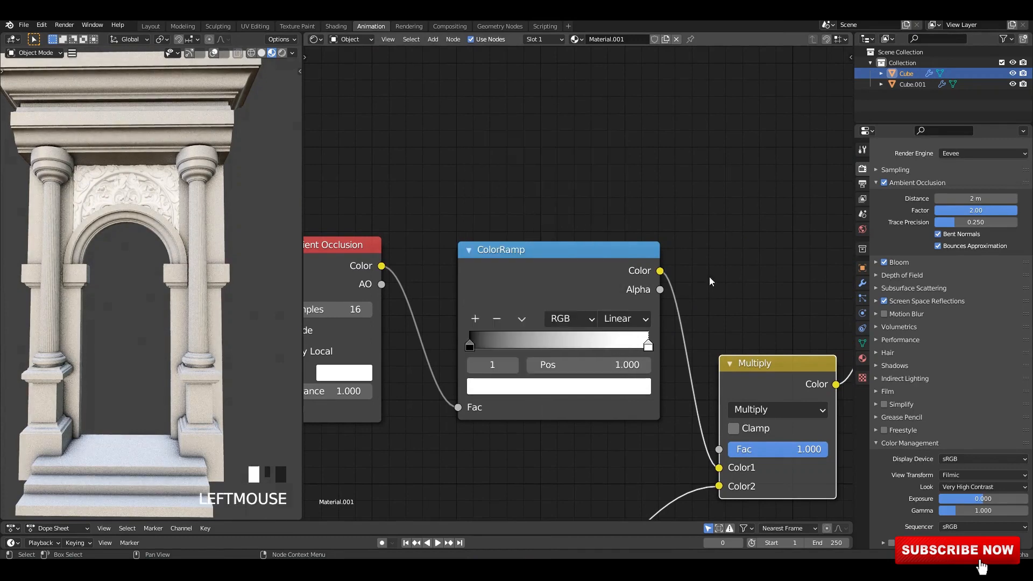
Step: Select all objects, link the archway's material to the ornamental panel, and clear the selection
middle_drag(710, 281, 720, 262)
key(a)
key(ctrl+l)
click(188, 237)
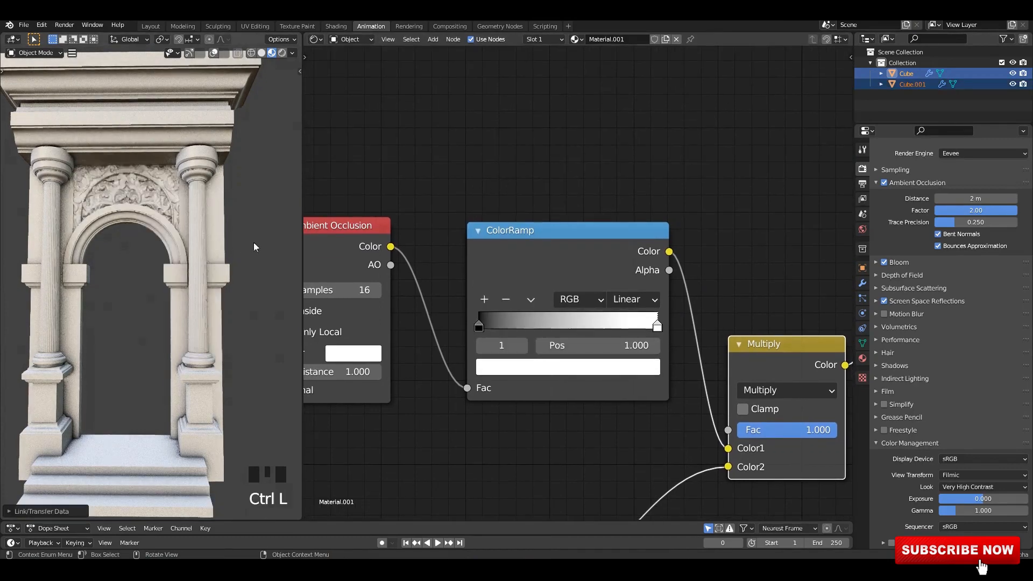
click(254, 242)
Step: Add a middle stop to the ColorRamp and move it to position 0.095
scroll(173, 253, down, 2)
middle_drag(172, 253, 170, 254)
scroll(170, 253, up, 2)
scroll(576, 303, up, 3)
middle_drag(576, 303, 576, 308)
scroll(577, 311, up, 1)
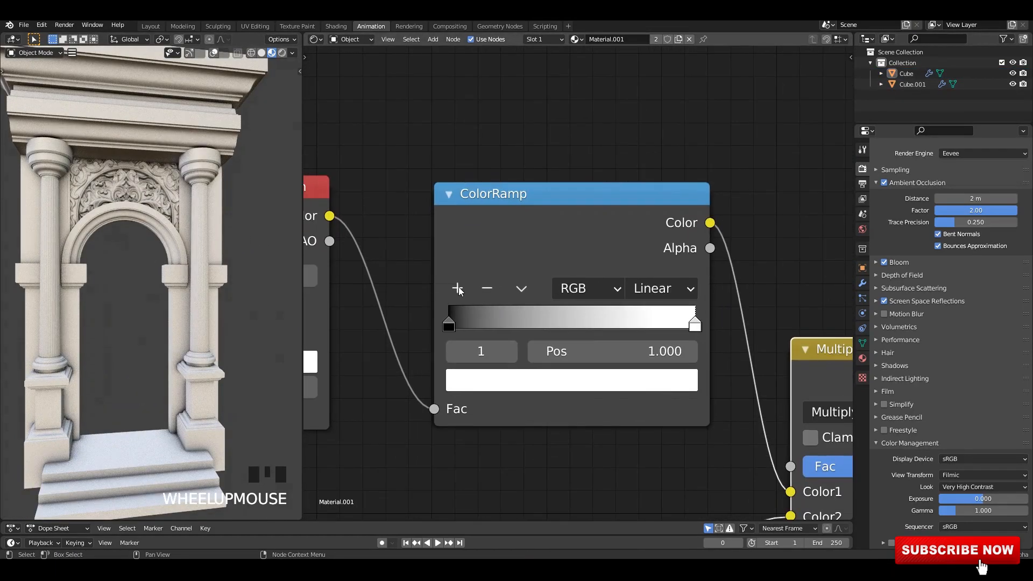
click(457, 288)
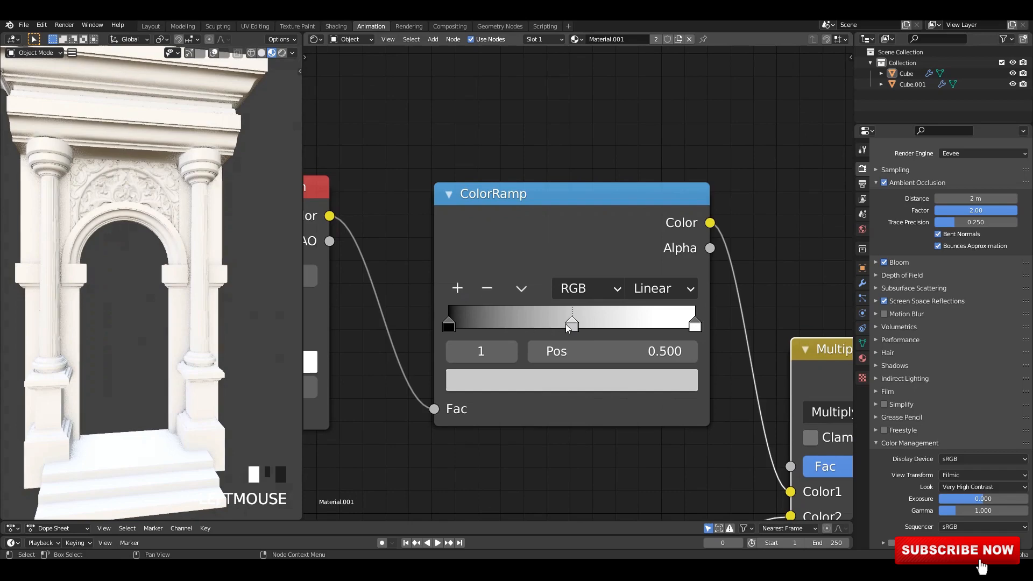
drag(568, 328, 465, 327)
Step: Set the Noise Texture's scale to 12.6 while viewing the column and arch up close
scroll(198, 329, up, 3)
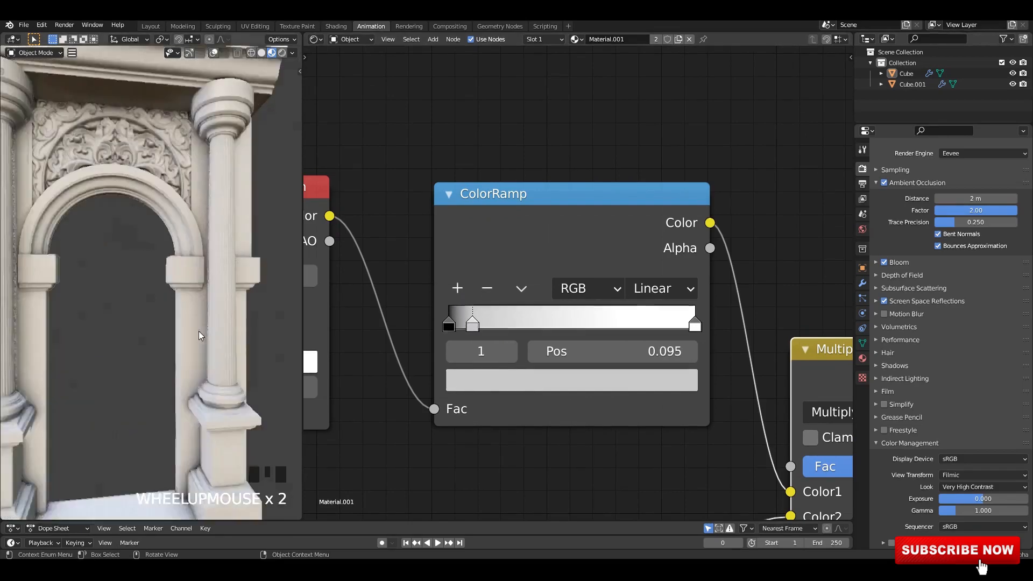
scroll(598, 484, down, 2)
middle_drag(600, 513, 625, 250)
scroll(595, 376, down, 1)
middle_drag(592, 387, 626, 305)
scroll(571, 288, up, 2)
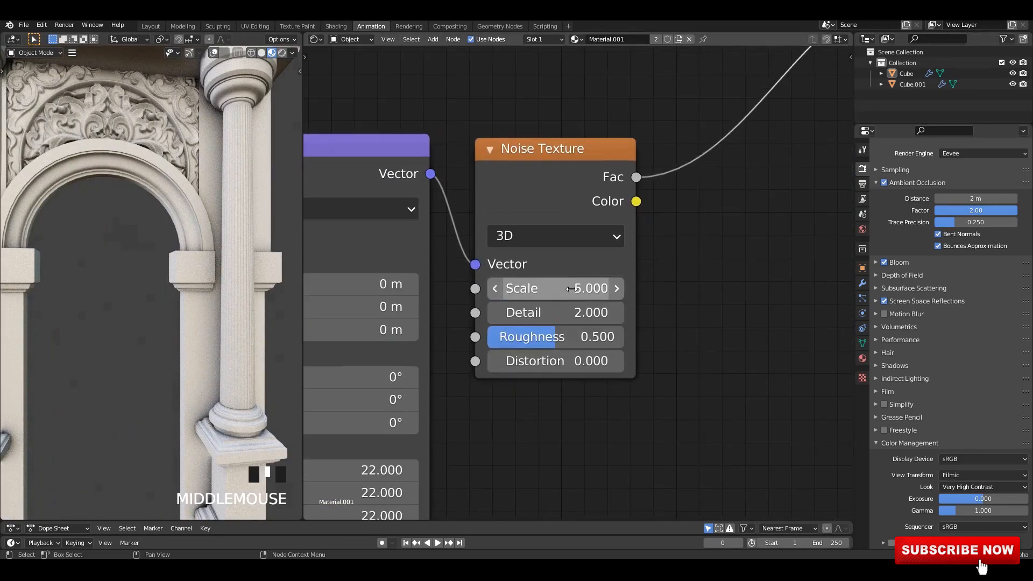
Step: Add a Bump node between the Noise Texture and the Principled BSDF, and save the file
scroll(671, 297, down, 3)
middle_drag(827, 263, 713, 278)
key(shift+a)
click(775, 253)
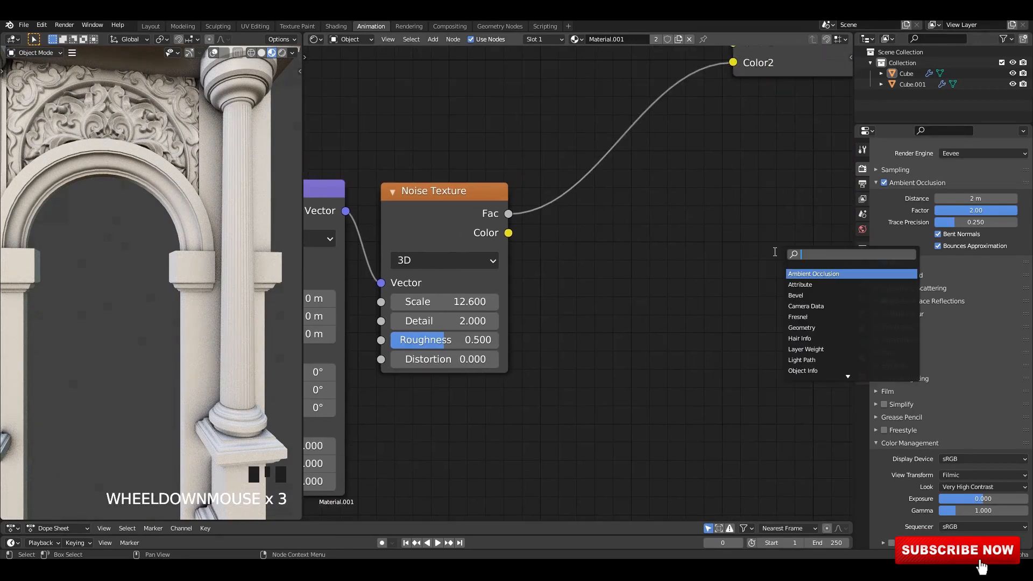
key(Return)
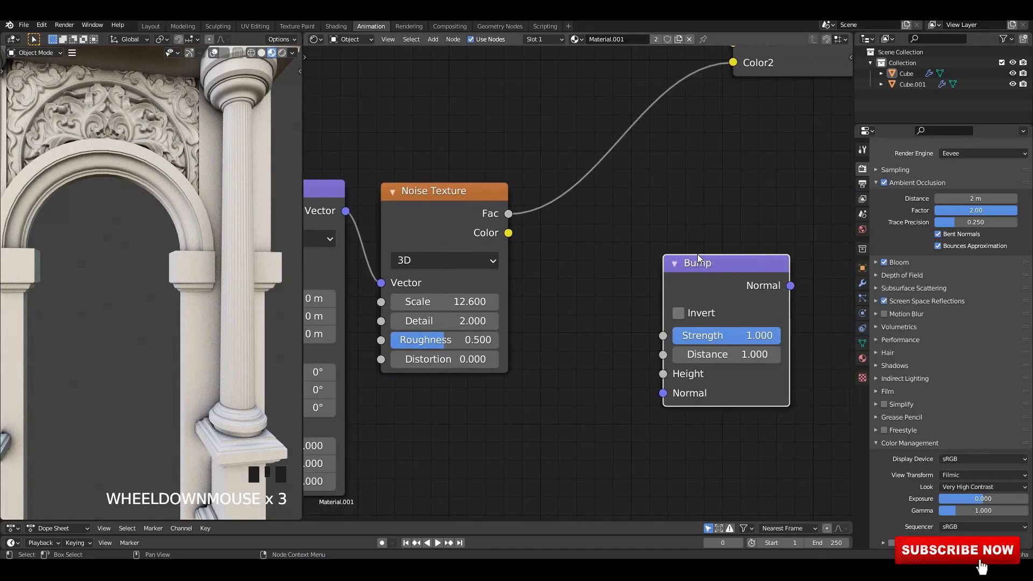
key(ctrl+s)
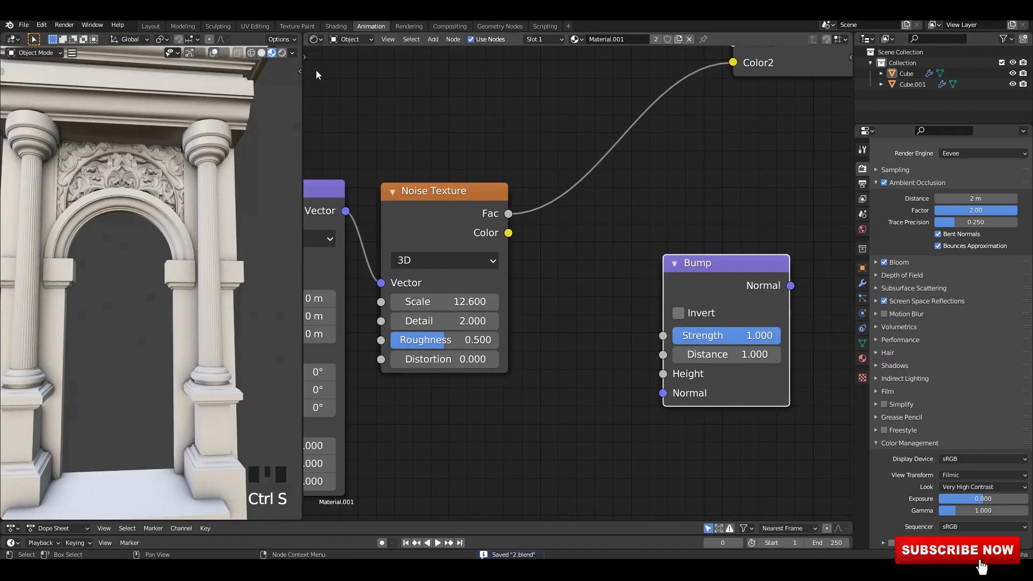
Step: Check the archway in Rendered and Solid shading and return the viewport to Material Preview
click(282, 53)
click(292, 53)
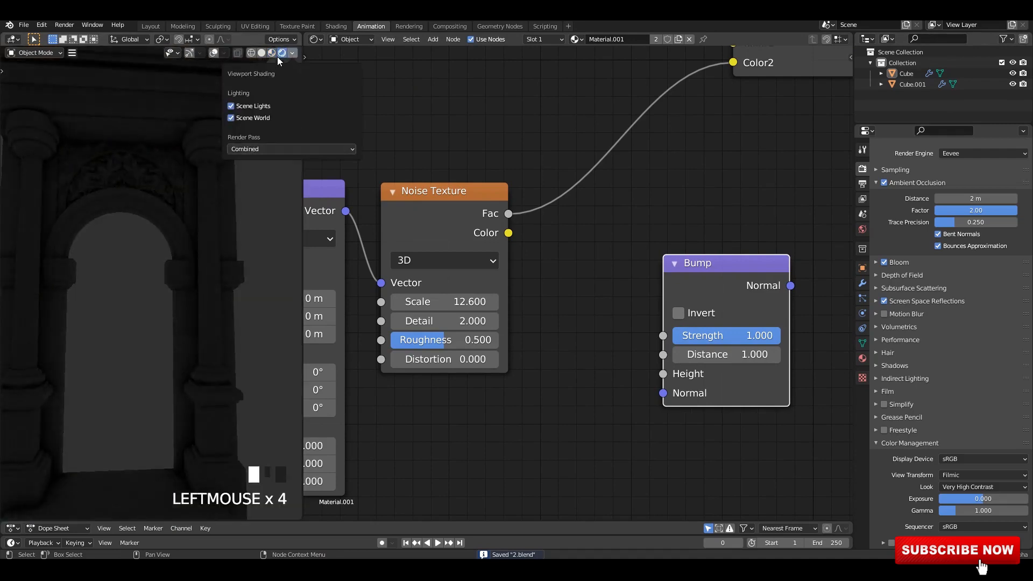
click(262, 53)
click(292, 53)
click(272, 53)
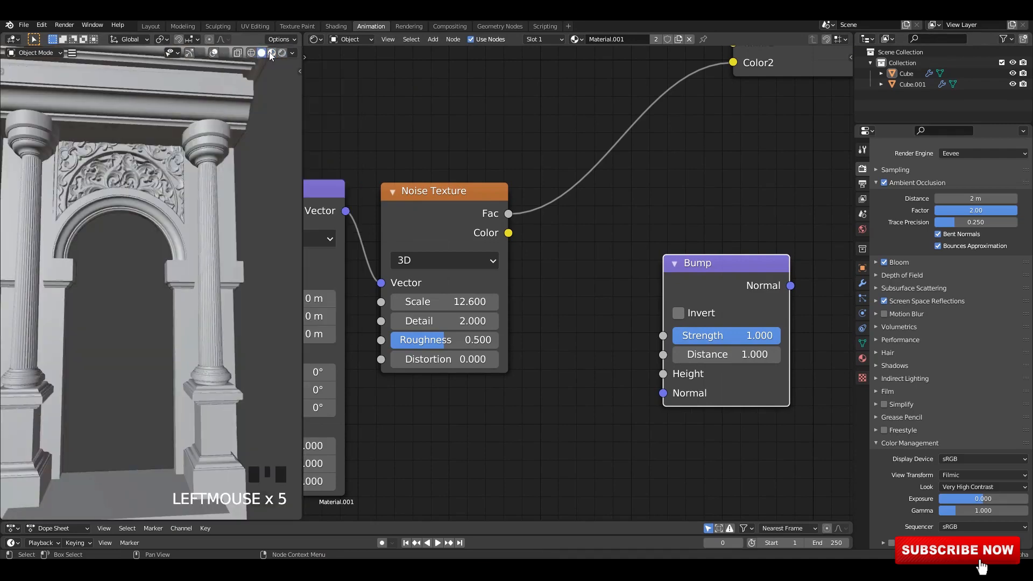
Step: Set the Material Preview environment lighting strength to 2.0 and save the file
click(292, 52)
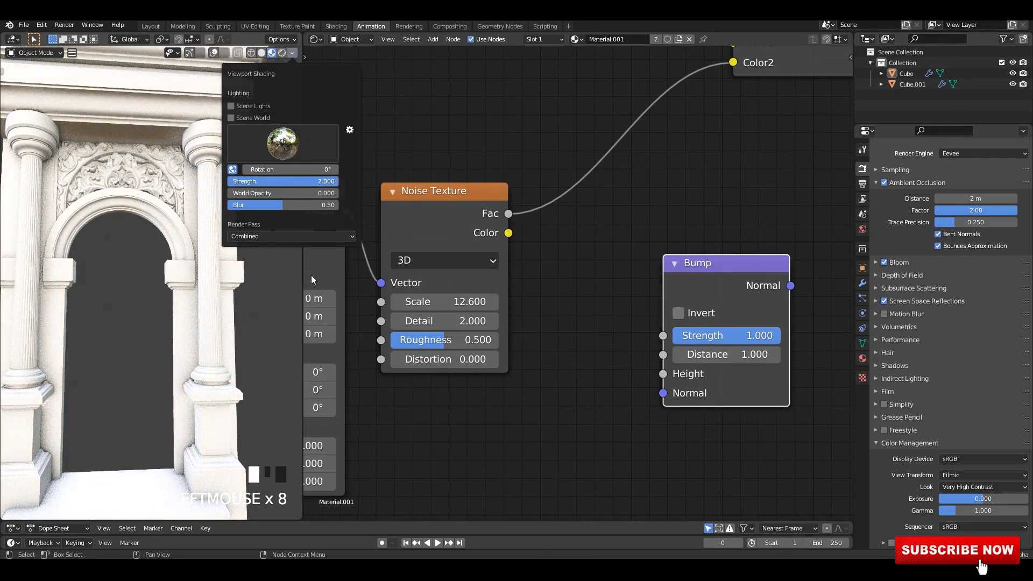
scroll(237, 258, down, 2)
middle_drag(237, 257, 246, 262)
key(ctrl+s)
Step: Connect the Noise Texture's Fac to the Bump node's Height, and the Bump's Normal to the Principled BSDF's Normal
middle_drag(527, 240, 436, 224)
drag(406, 195, 546, 346)
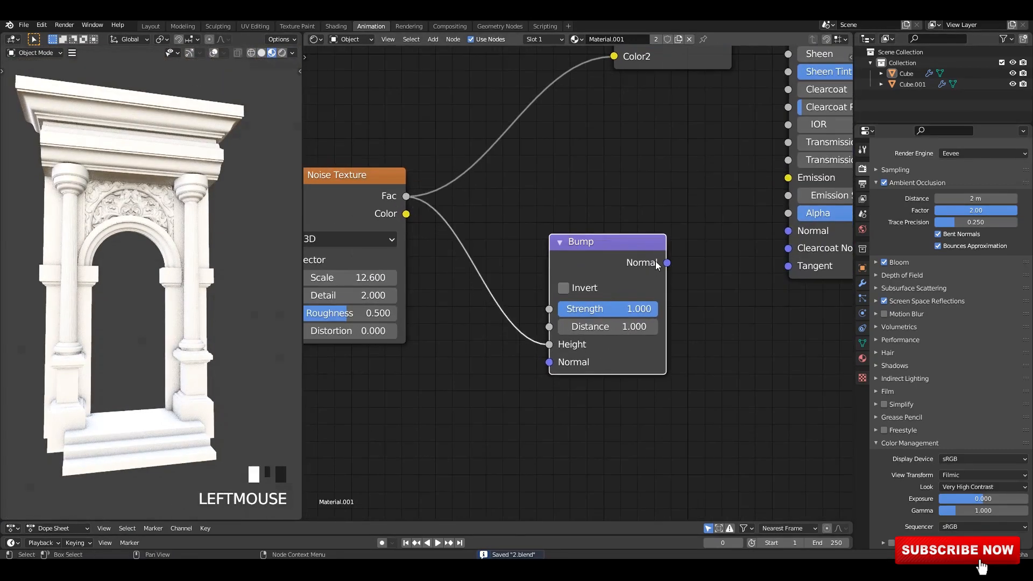
drag(791, 235, 789, 231)
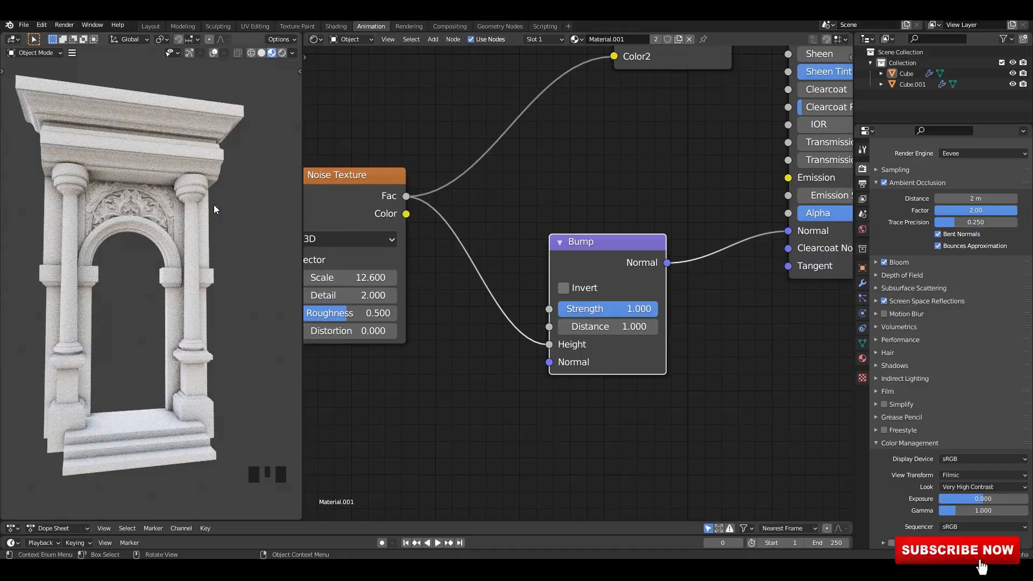
Step: Set the Bump node's strength to 0.3 and inspect the surface grain on the ornamental panel and the whole archway
scroll(195, 210, up, 3)
scroll(622, 327, up, 11)
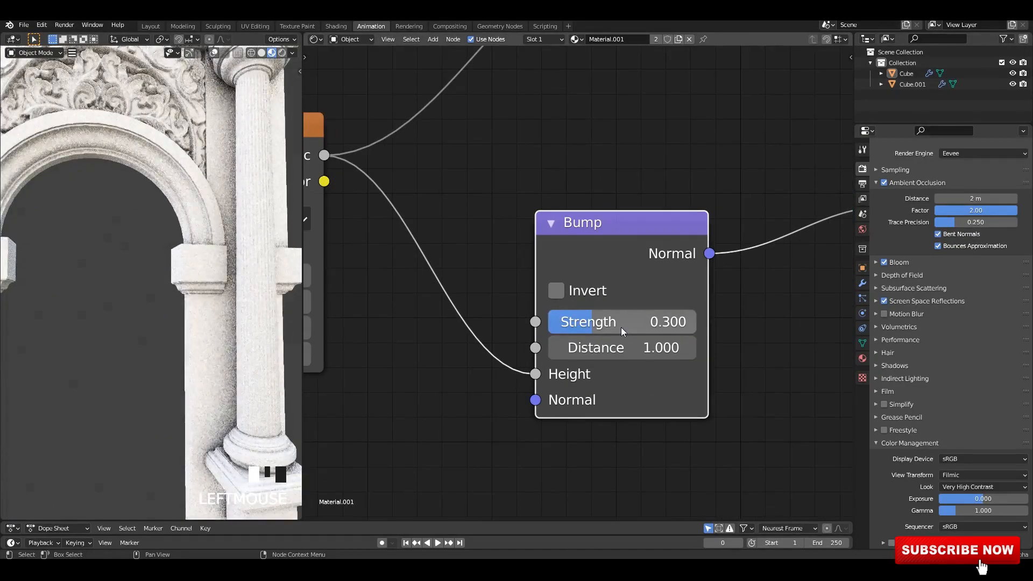
scroll(183, 272, down, 3)
middle_drag(182, 272, 242, 353)
scroll(197, 216, up, 8)
scroll(242, 354, up, 2)
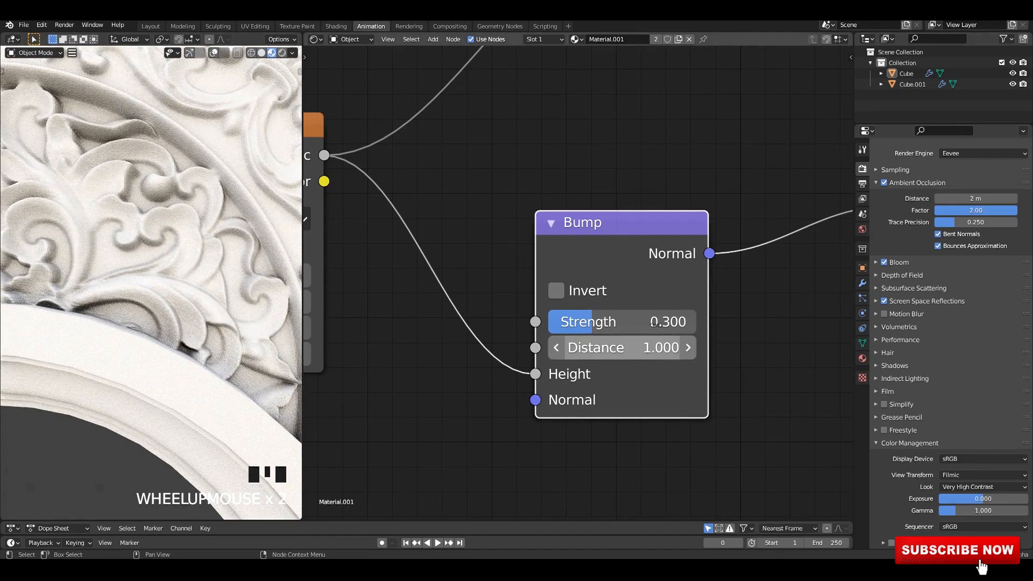
scroll(160, 329, down, 13)
shift+middle_drag(160, 330, 137, 311)
scroll(137, 311, up, 2)
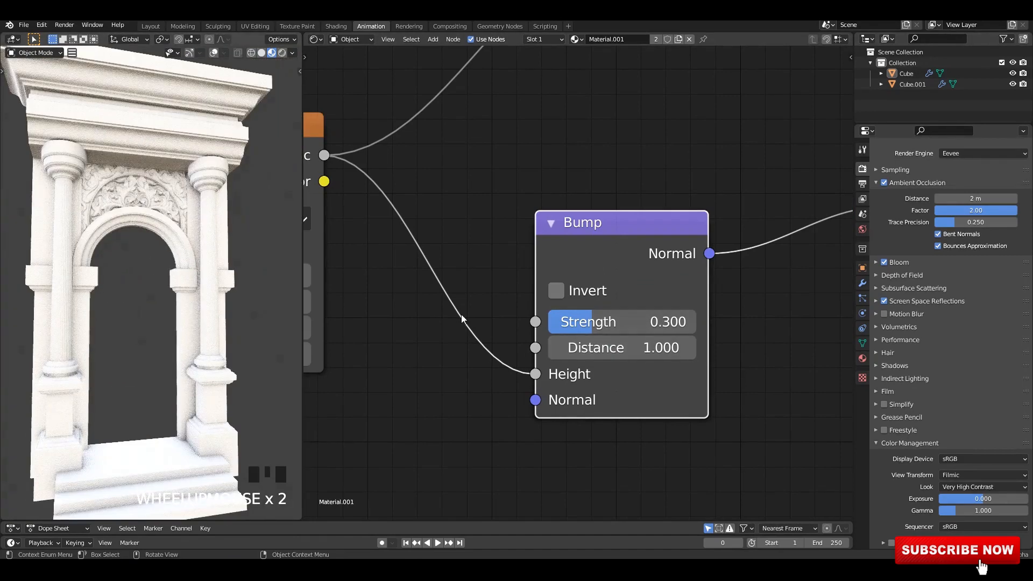
Step: Save the file and reposition the Principled BSDF, Material Output and Multiply nodes to tidy the material's node tree
key(ctrl+s)
scroll(598, 264, down, 1)
scroll(598, 264, down, 4)
middle_drag(581, 221, 449, 452)
drag(666, 188, 714, 237)
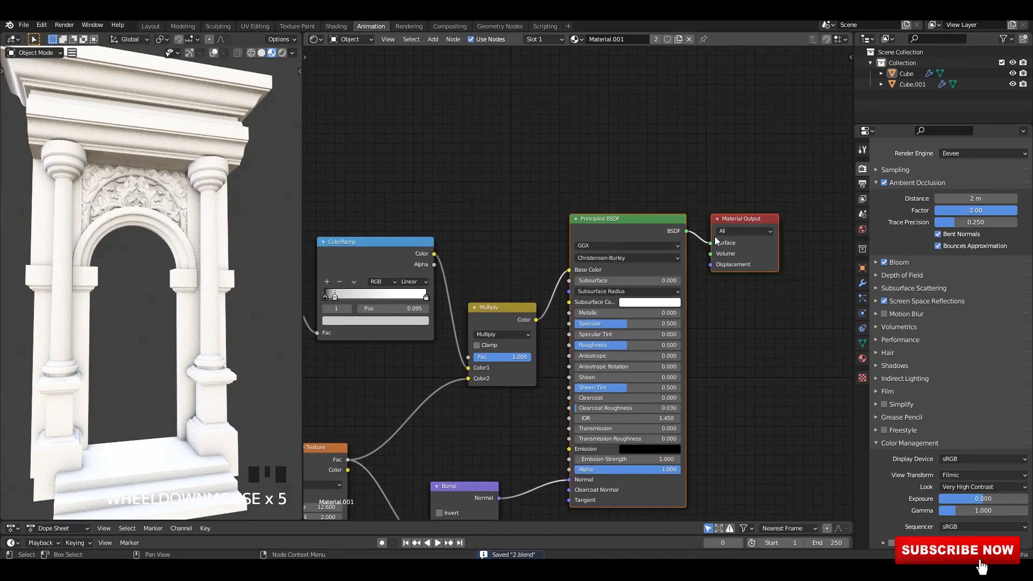
drag(657, 219, 705, 175)
scroll(480, 320, up, 3)
drag(479, 320, 498, 264)
Step: Rework the ColorRamp stops to deepen the ambient occlusion shading, with a light-grey stop 2 at position 0.950, and save the file
scroll(490, 274, up, 4)
middle_drag(489, 278, 802, 263)
scroll(500, 290, up, 2)
drag(469, 294, 575, 288)
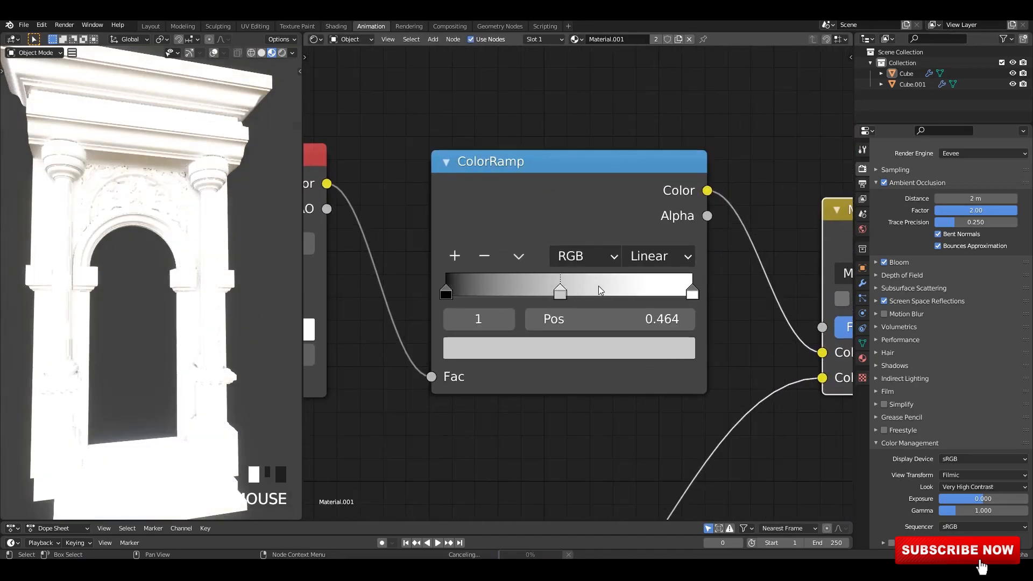
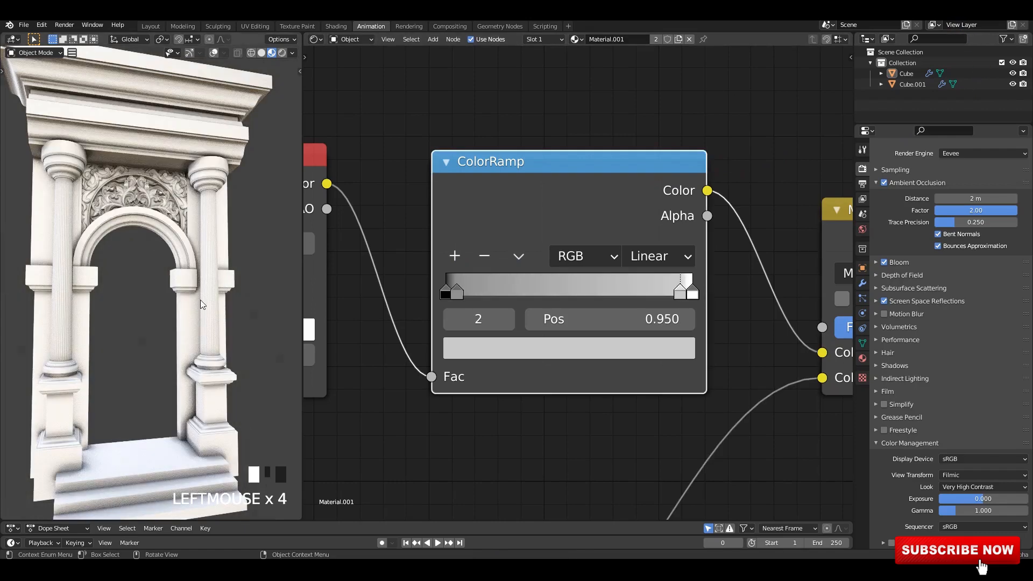
middle_drag(203, 299, 182, 258)
key(ctrl+s)
Step: Set the Principled BSDF's Specular to 1.0 and view the stone around the arch up close
scroll(182, 257, down, 3)
scroll(183, 256, up, 3)
scroll(588, 280, down, 8)
middle_drag(589, 278, 366, 228)
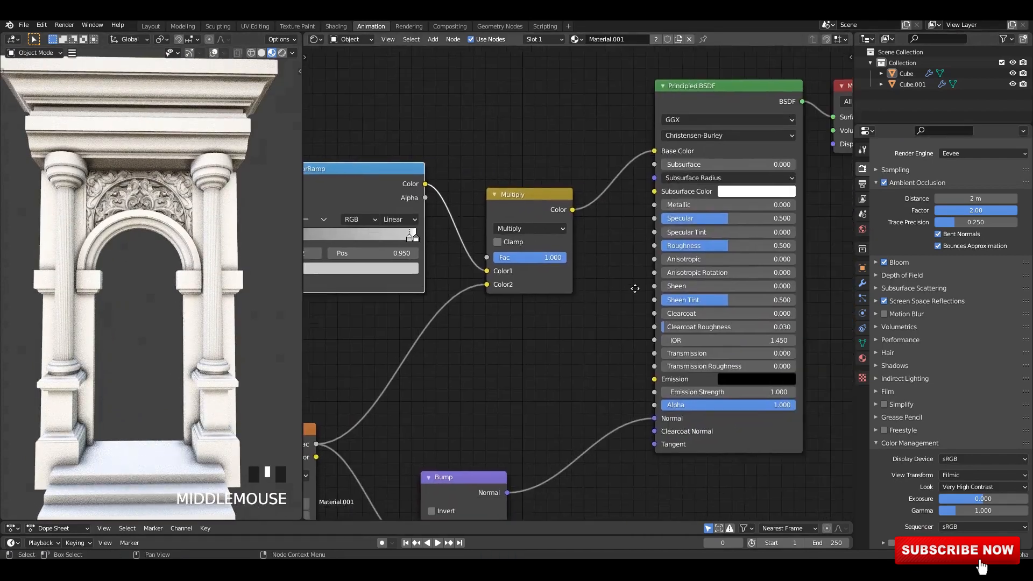
scroll(703, 245, up, 3)
middle_drag(704, 245, 617, 334)
scroll(616, 337, up, 1)
scroll(236, 237, up, 4)
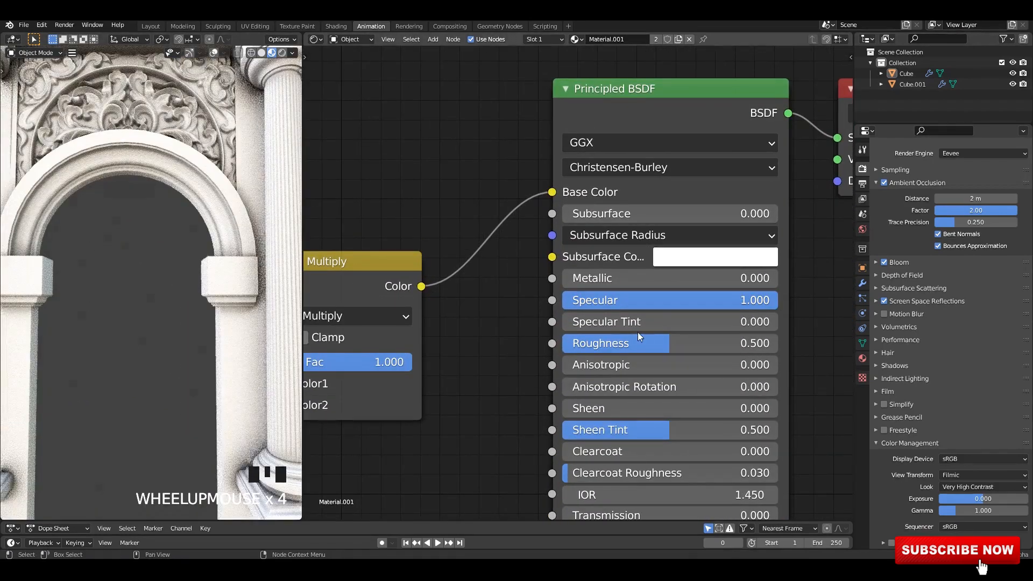
Step: Set the Principled BSDF's Roughness to 0.3, view the whole archway and save the file
drag(636, 343, 683, 346)
scroll(167, 264, down, 4)
shift+middle_drag(166, 257, 186, 286)
key(ctrl+s)
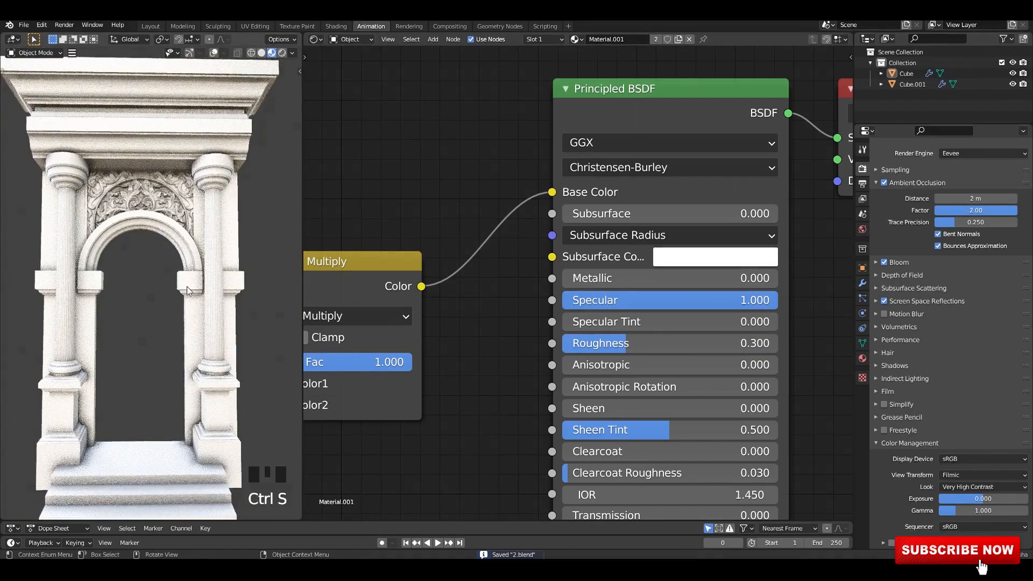
Step: Set the stone material's Roughness to 0.55, check the shading on the arch and save the file
scroll(189, 236, up, 3)
scroll(189, 236, down, 2)
shift+middle_drag(174, 193, 177, 325)
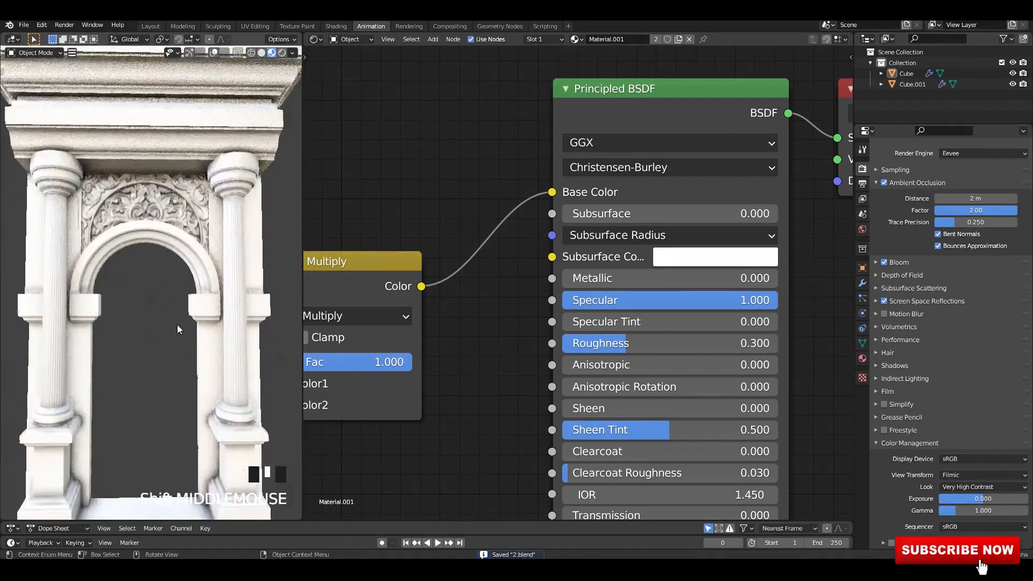
scroll(178, 328, up, 2)
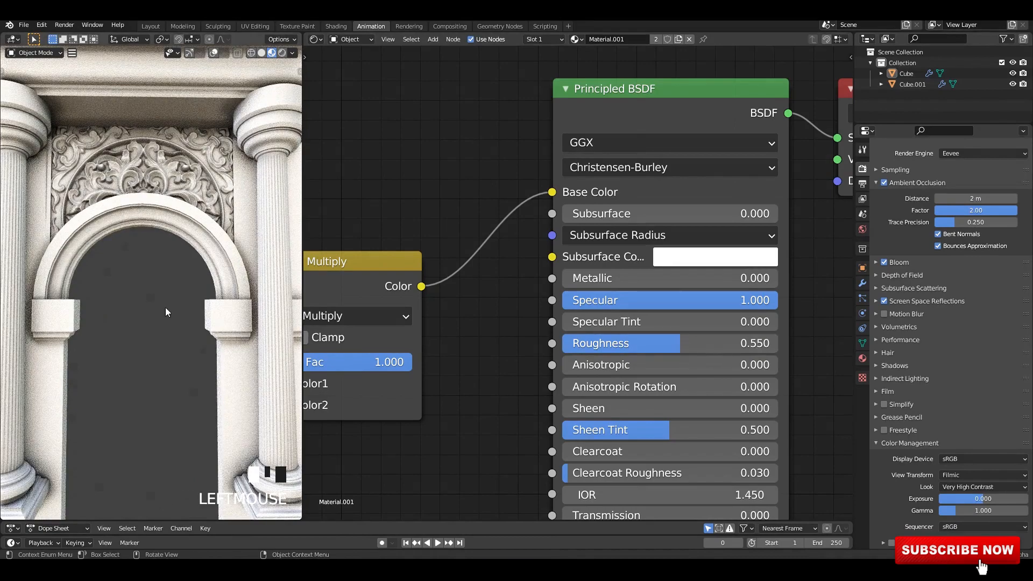
scroll(165, 309, down, 2)
key(ctrl+s)
Step: In the Layout workspace, set up three side-by-side views of the archway in Wireframe, orange Solid and Material Preview shading
click(147, 24)
scroll(437, 240, up, 3)
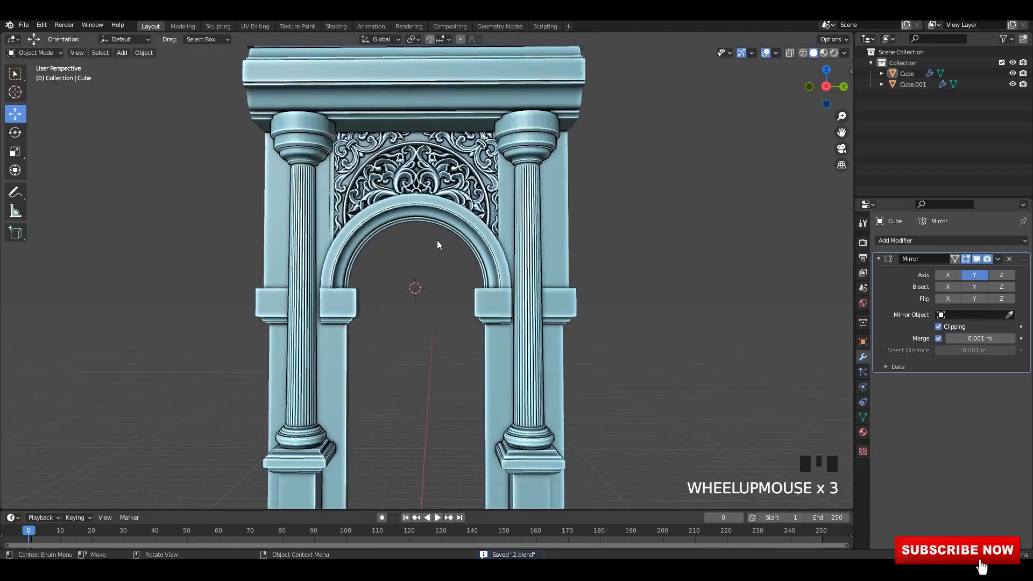
shift+middle_drag(436, 240, 411, 269)
shift+middle_drag(723, 193, 778, 171)
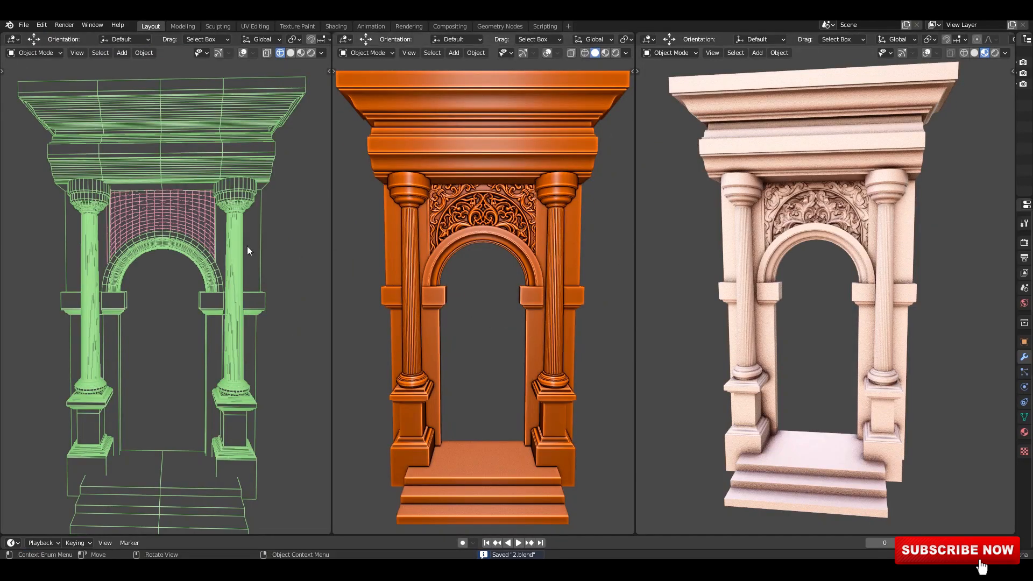
Step: Examine the archway and its ornamental panel in the wireframe, solid and material views, and save the file
middle_drag(246, 246, 131, 240)
key(alt+z)
key(alt+z)
scroll(525, 253, up, 4)
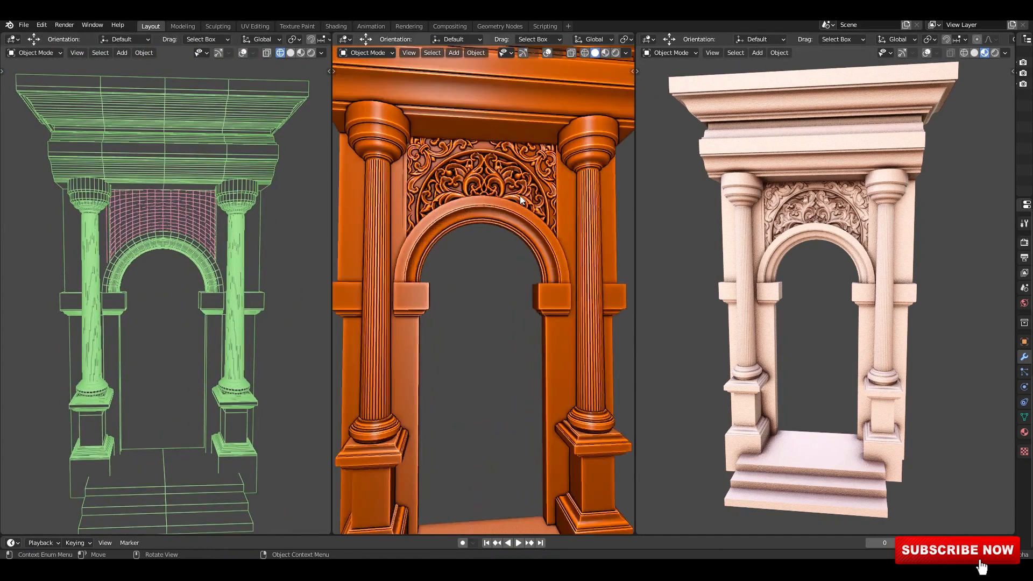
mouse_move(530, 259)
middle_down()
mouse_move(535, 267)
mouse_move(519, 265)
mouse_move(525, 250)
mouse_move(518, 256)
middle_up()
scroll(533, 264, down, 8)
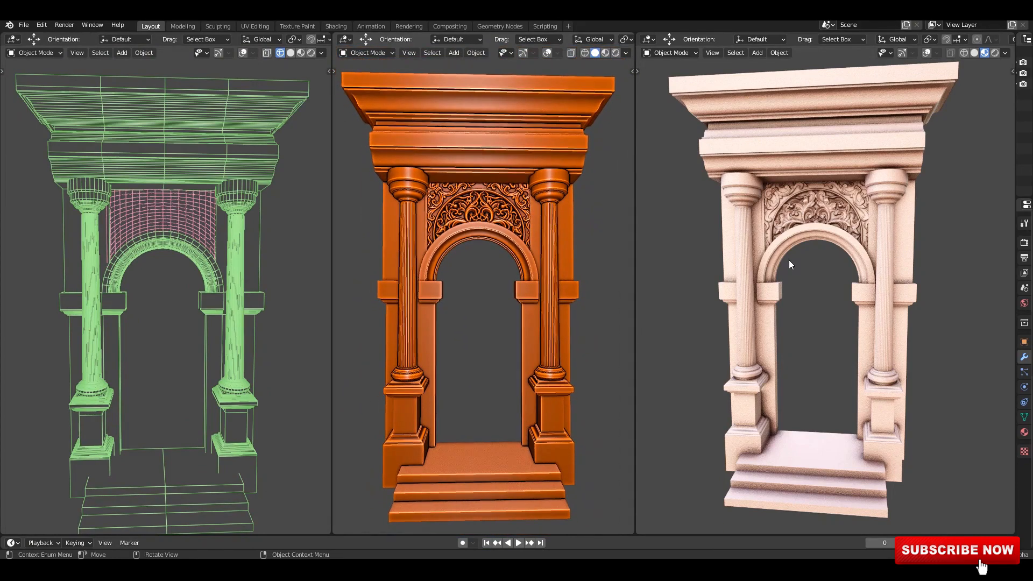
scroll(797, 257, up, 6)
scroll(818, 269, down, 3)
scroll(818, 265, up, 3)
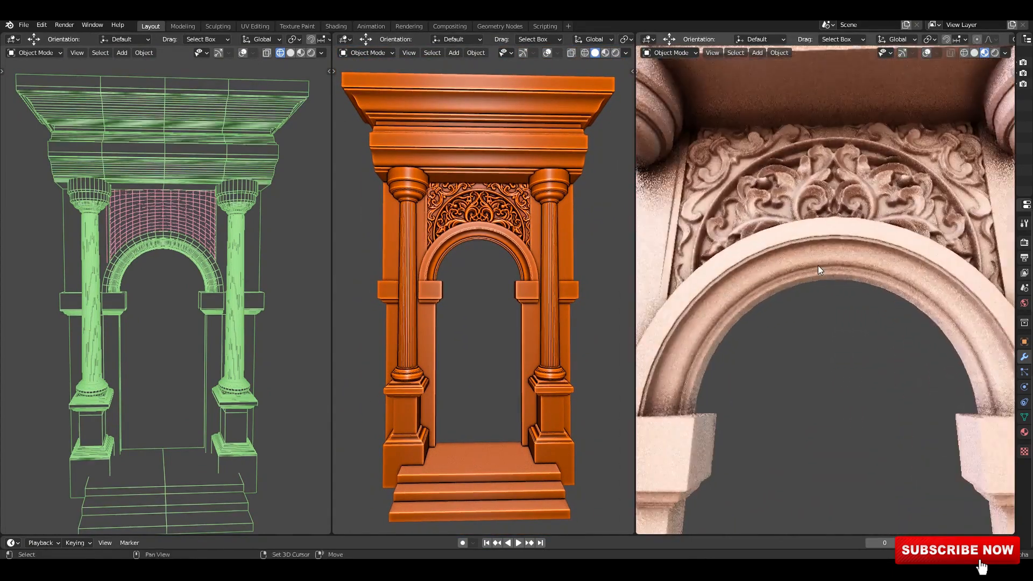
scroll(815, 267, down, 6)
middle_drag(832, 286, 833, 308)
key(ctrl+s)
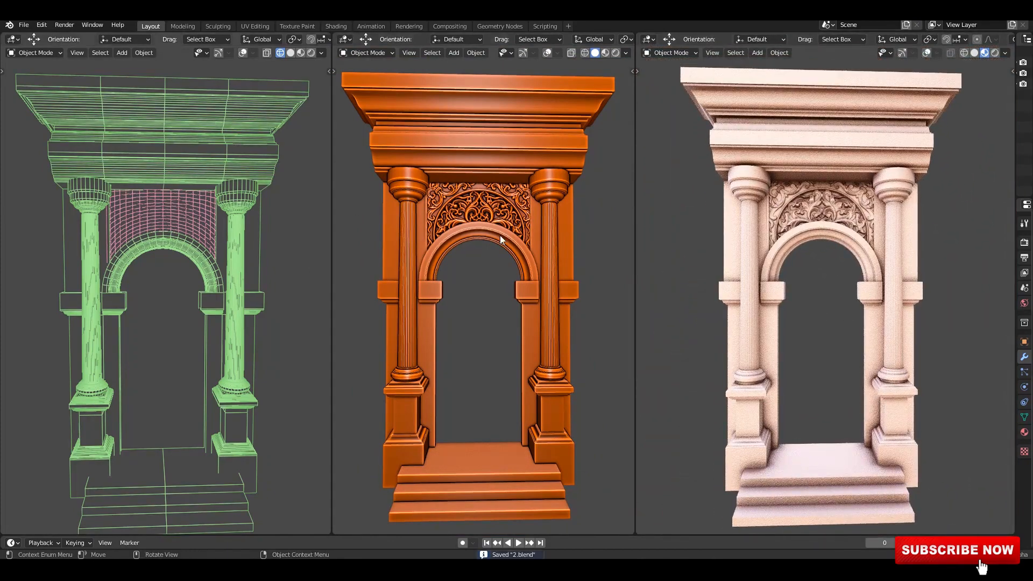